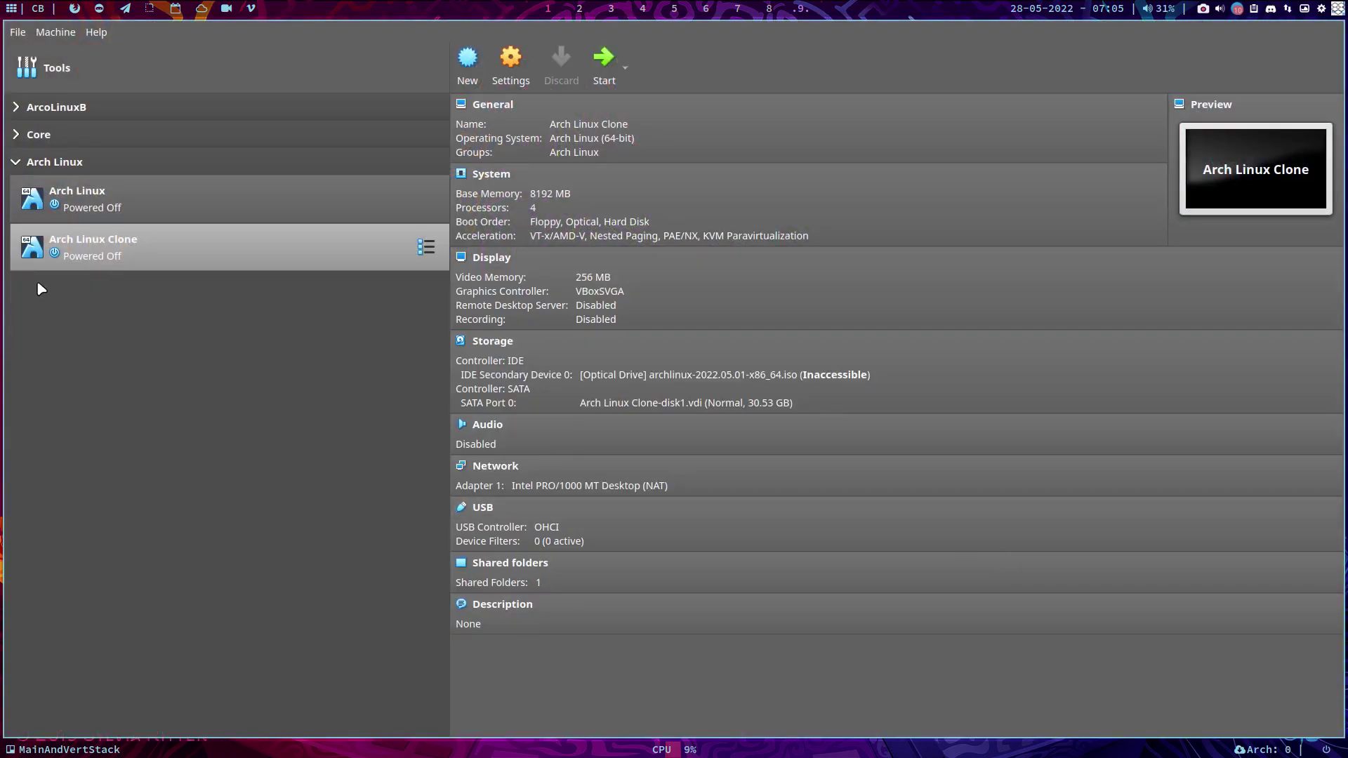
Step: Collapse the Arch Linux group, expand Core, and start the ARISER Clone virtual machine
left_click(13, 161)
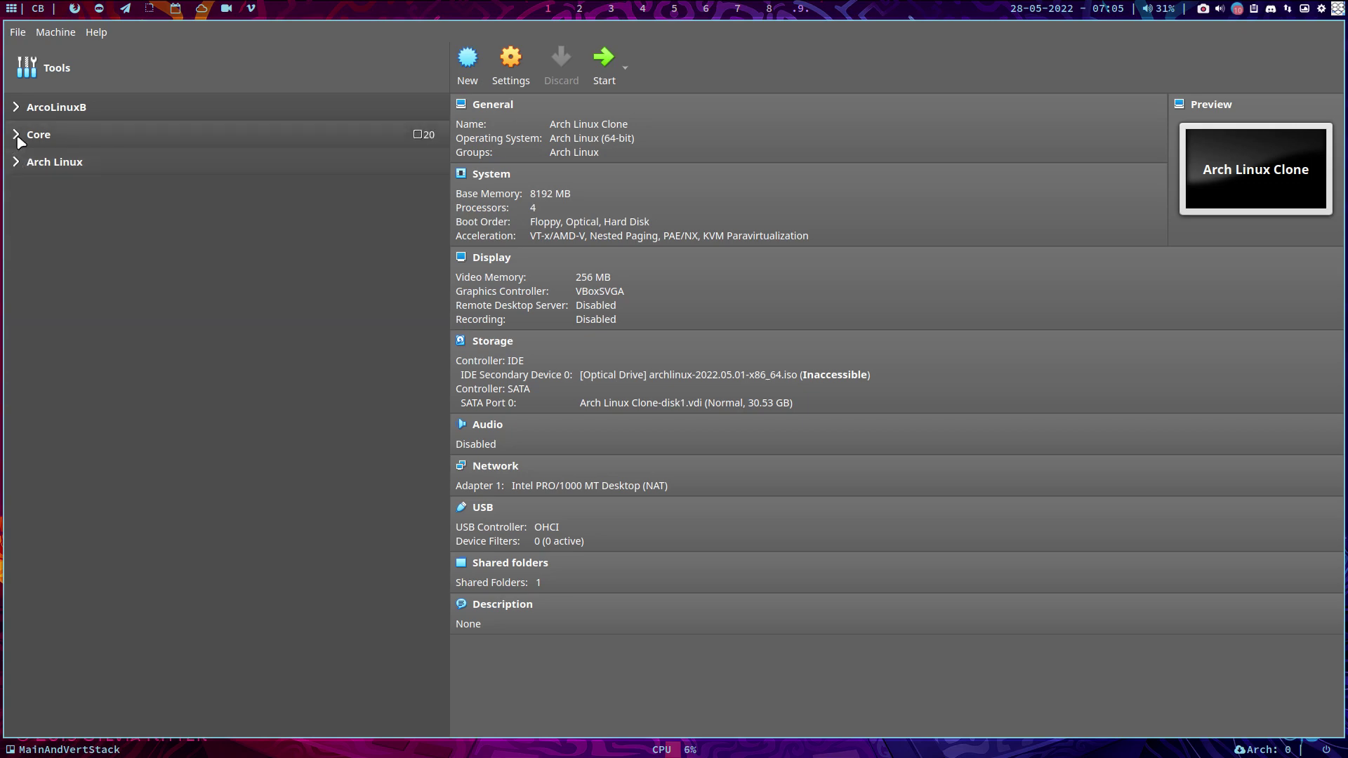
left_click(21, 137)
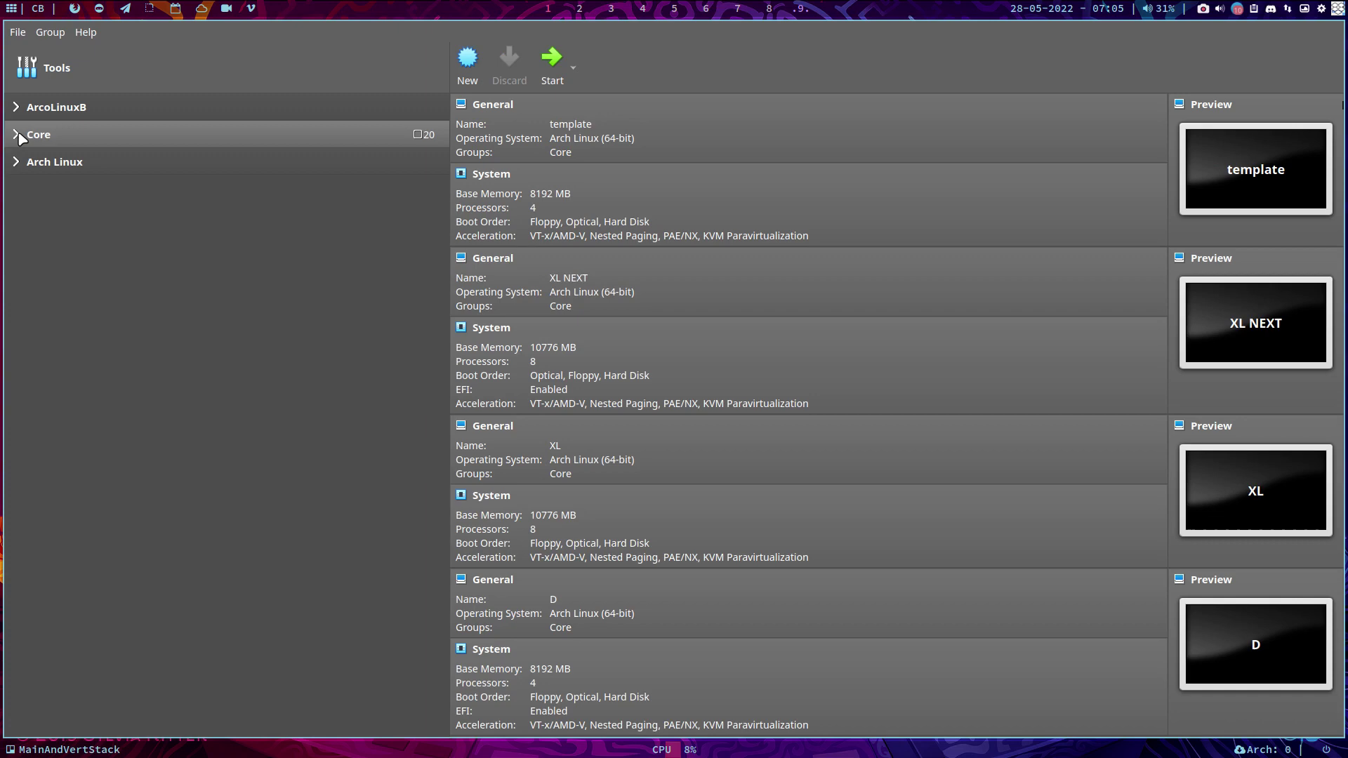
left_click(16, 135)
scroll(130, 484, "down", 3)
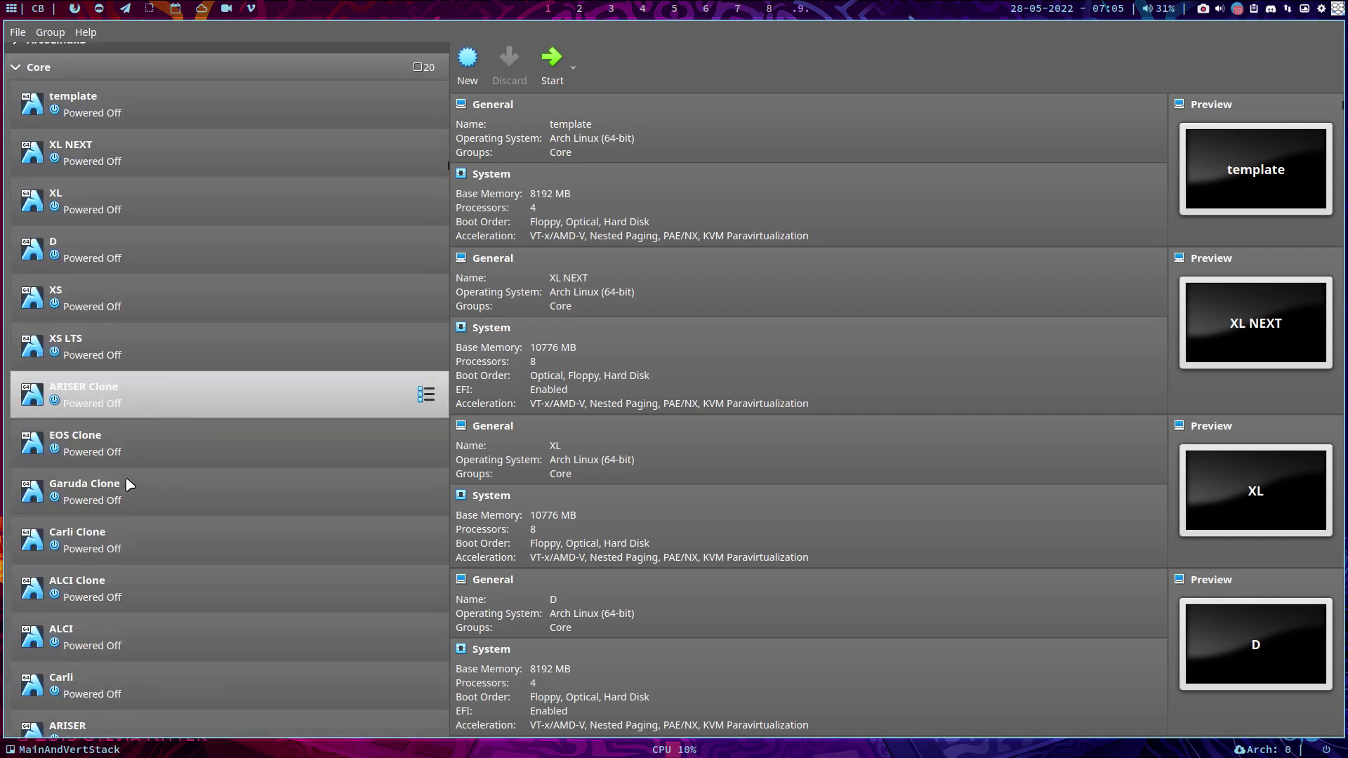
left_click(241, 392)
left_click(603, 64)
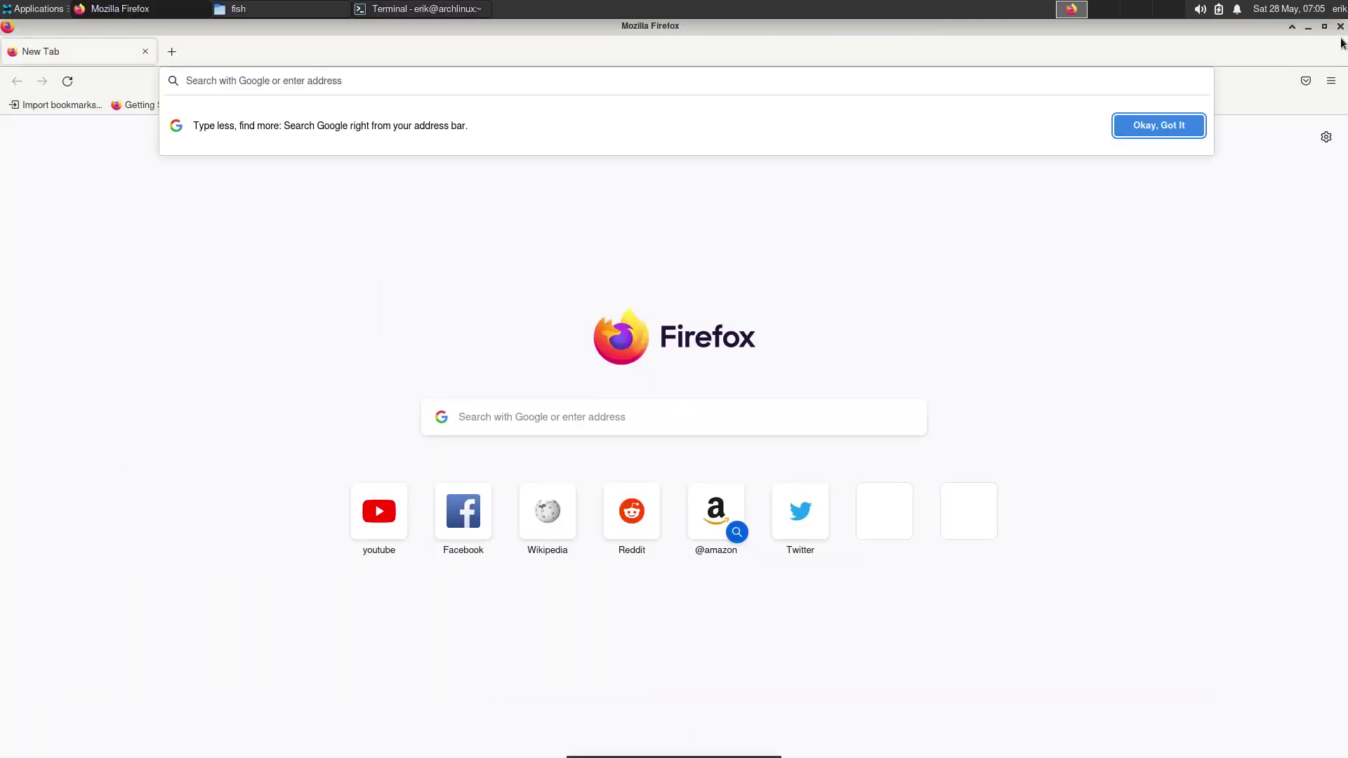
Step: Close Firefox and run the sudo pacman -Syyu upgrade, accepting the betterlockscreen conflict
left_click(1341, 26)
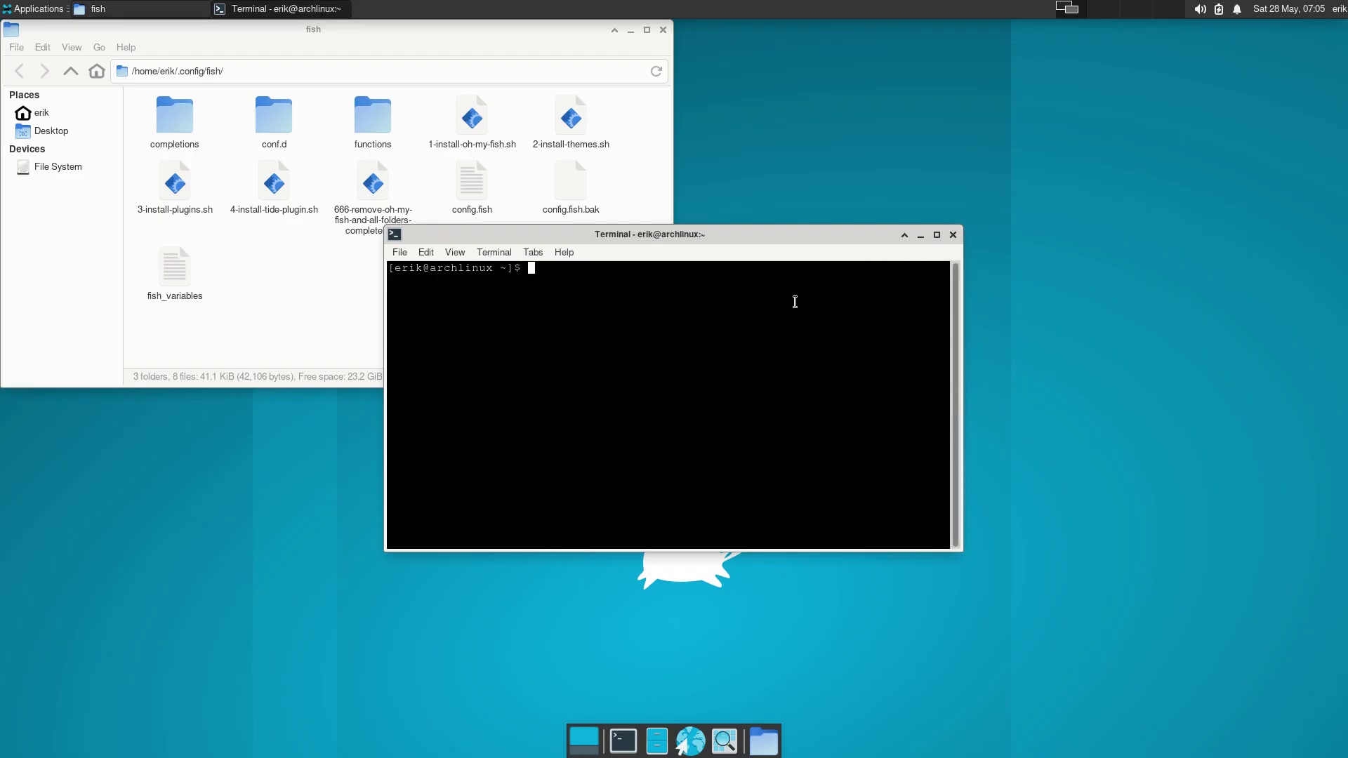
type("sudo ")
type("am")
type("ac")
type("man")
type("-S")
type("yyu")
key("Return")
key("Return")
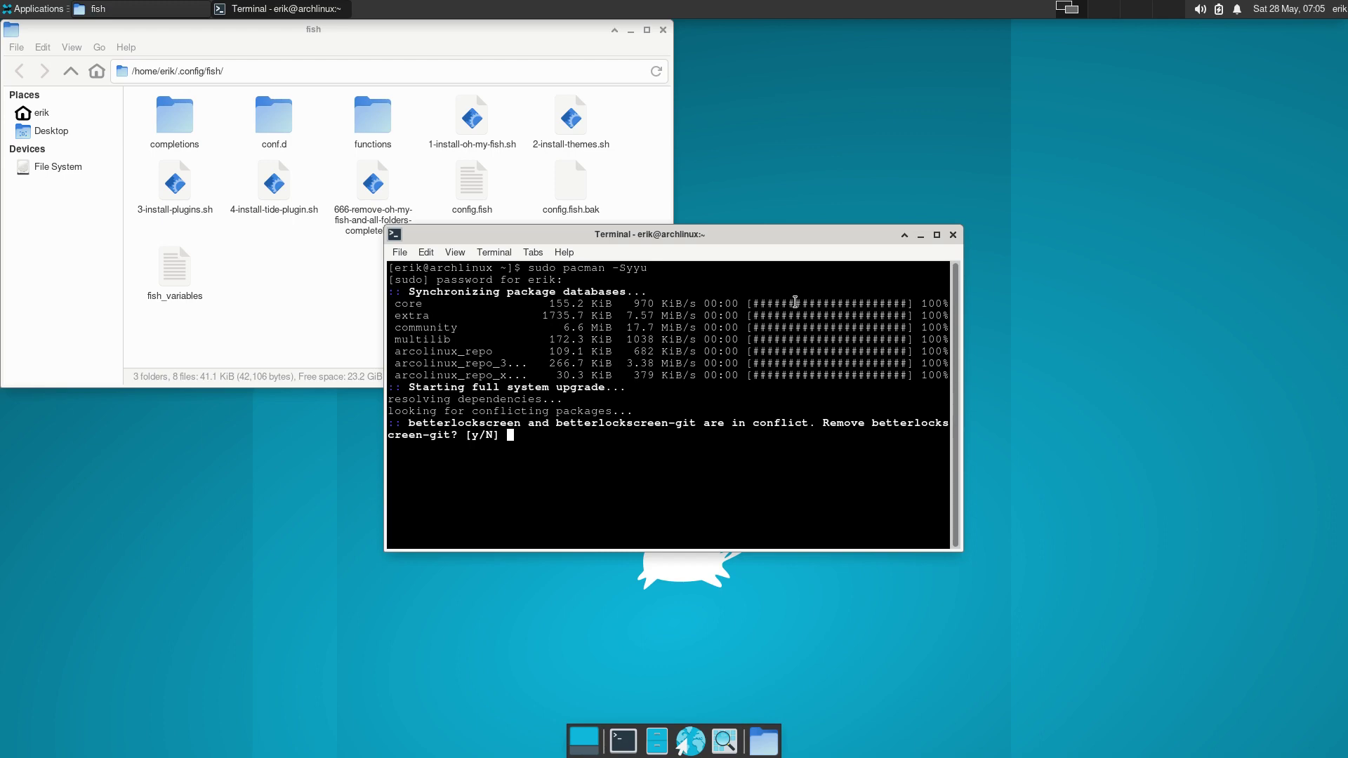
type("y")
key("Return")
key("Return")
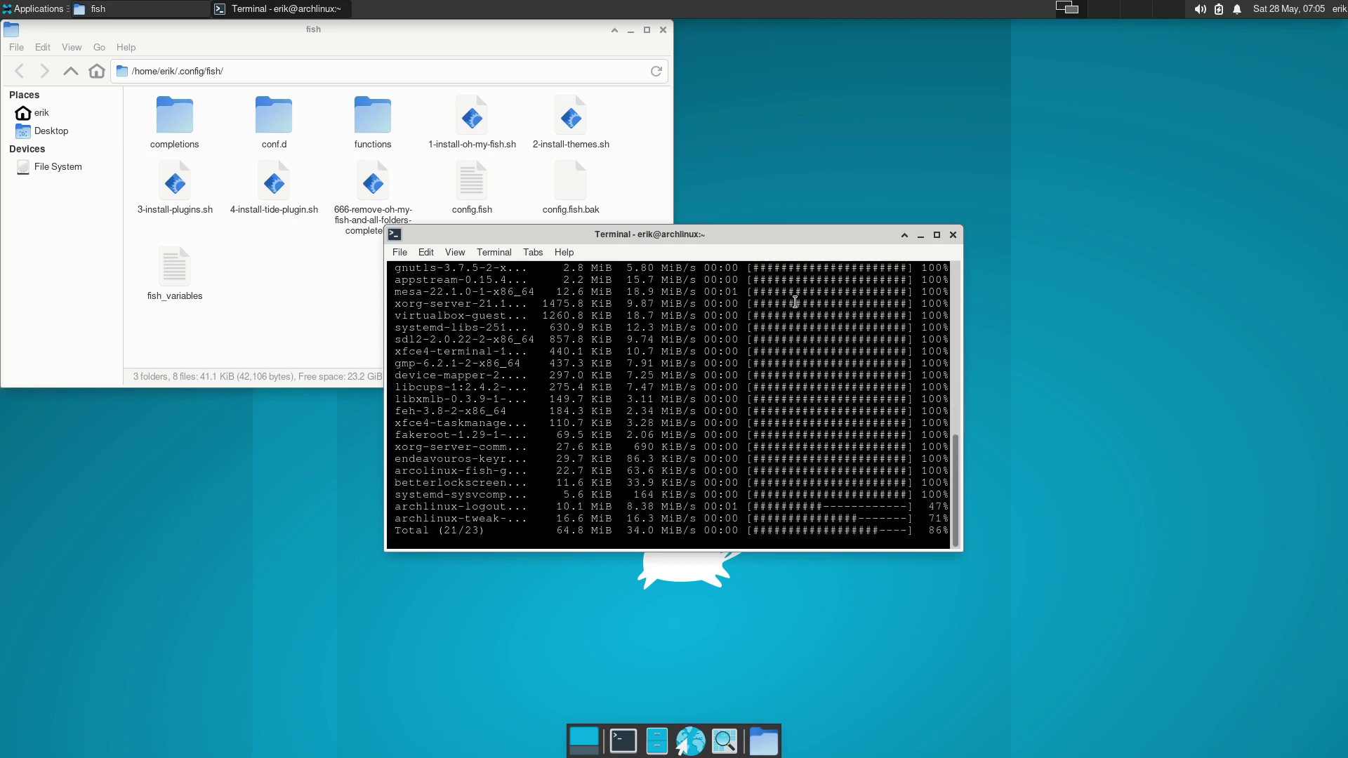
Step: Maximize the terminal, highlight upgraded package names in the output, then close it
left_click(937, 234)
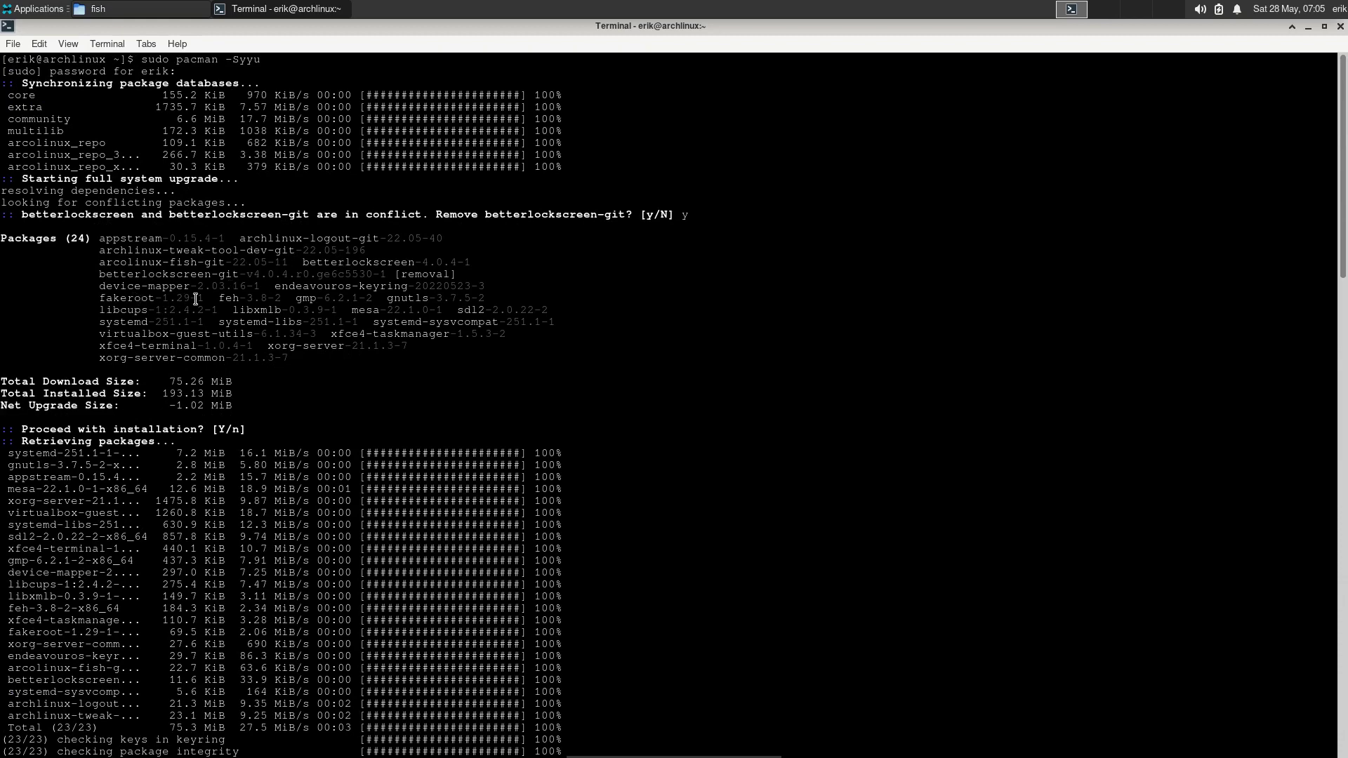
left_click_drag(331, 286, 415, 287)
left_click_drag(329, 334, 420, 334)
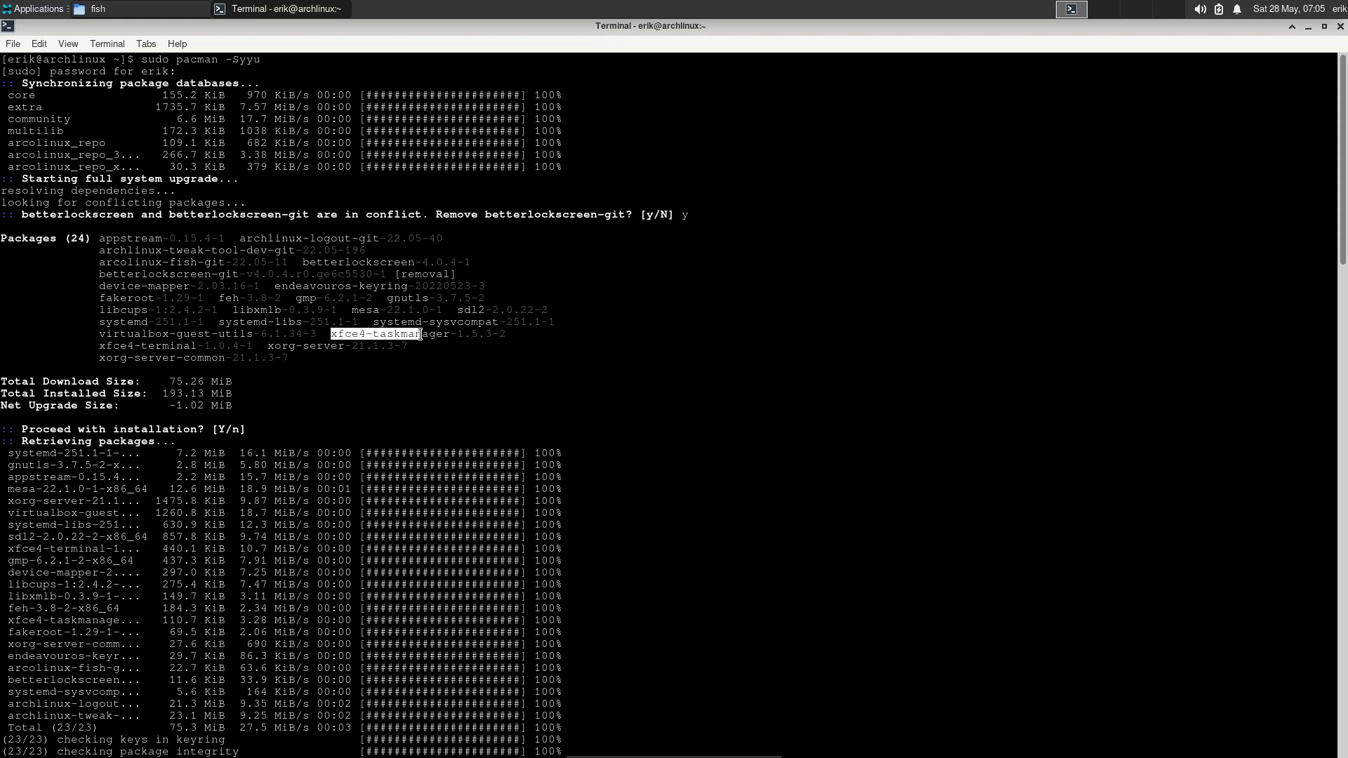
left_click_drag(297, 344, 282, 346)
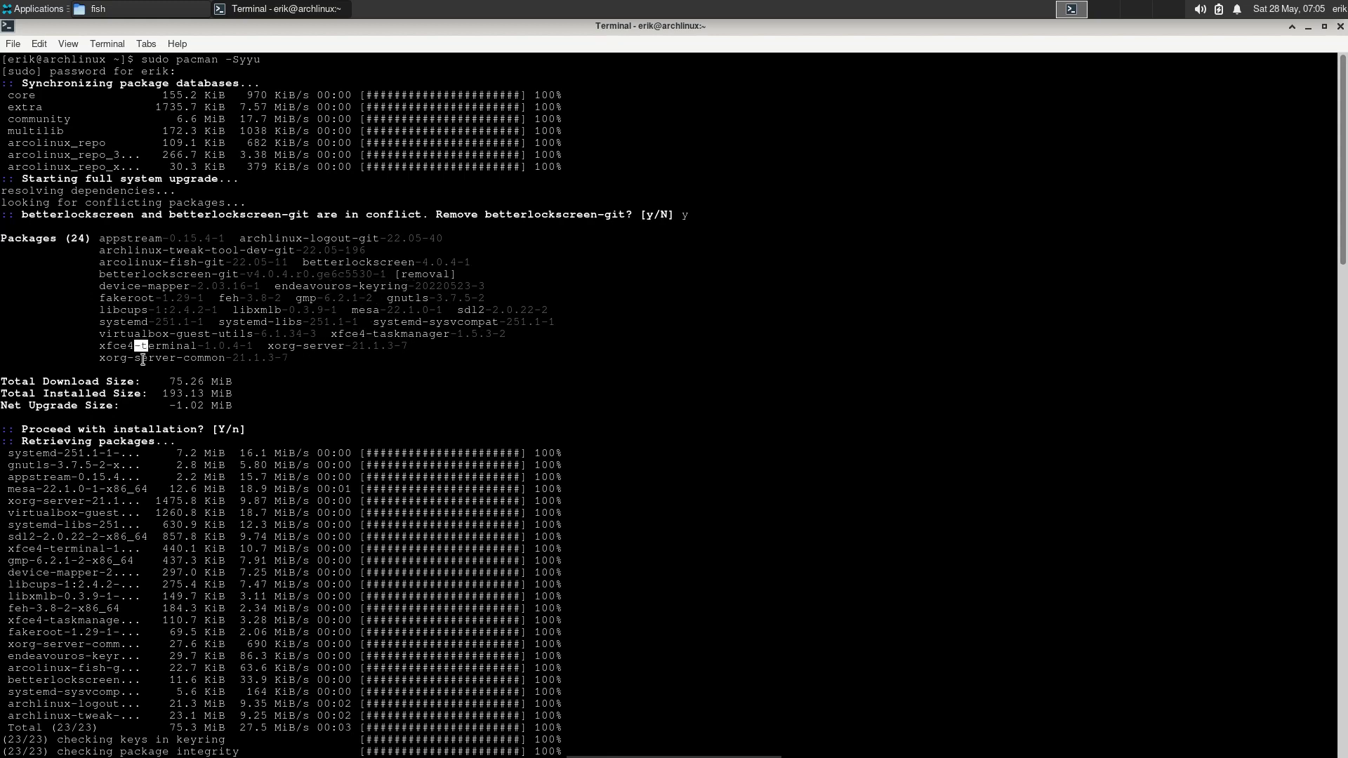
left_click_drag(137, 348, 274, 360)
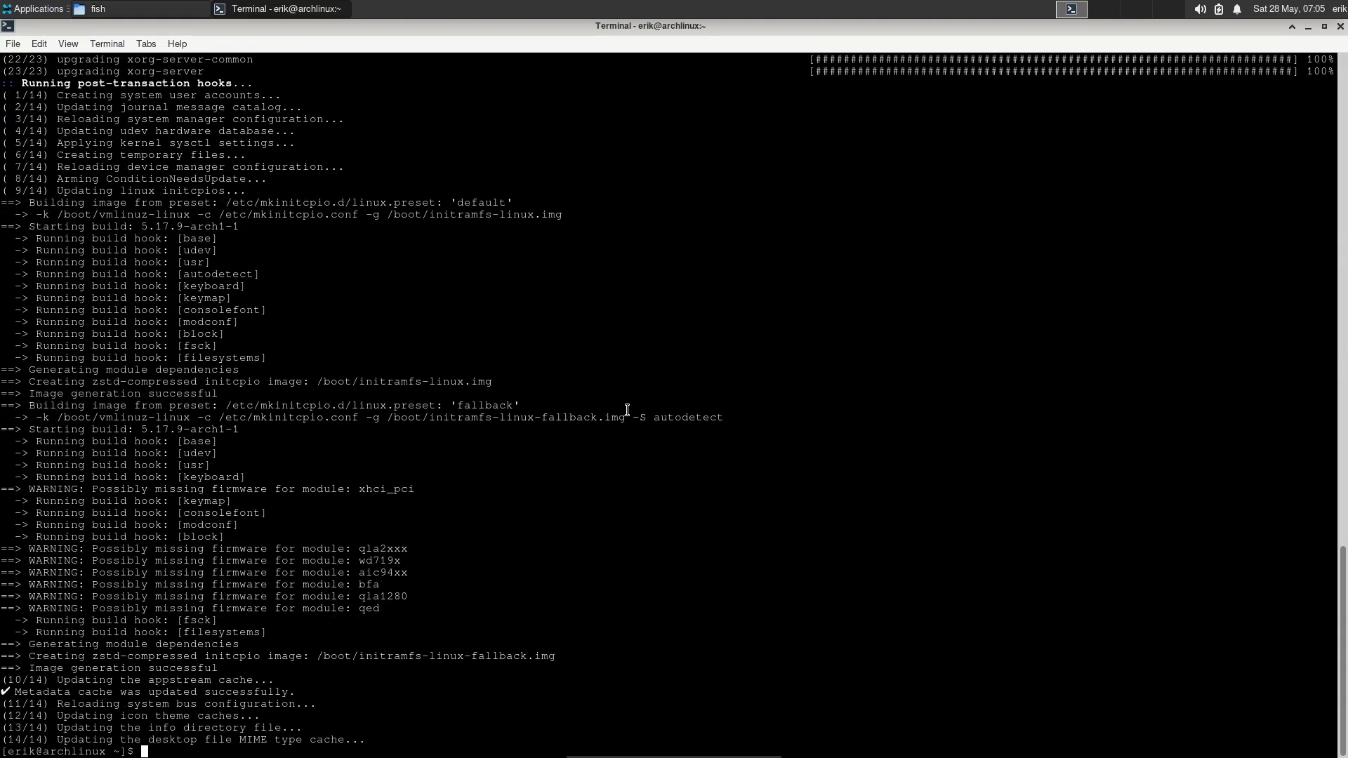
left_click(1341, 26)
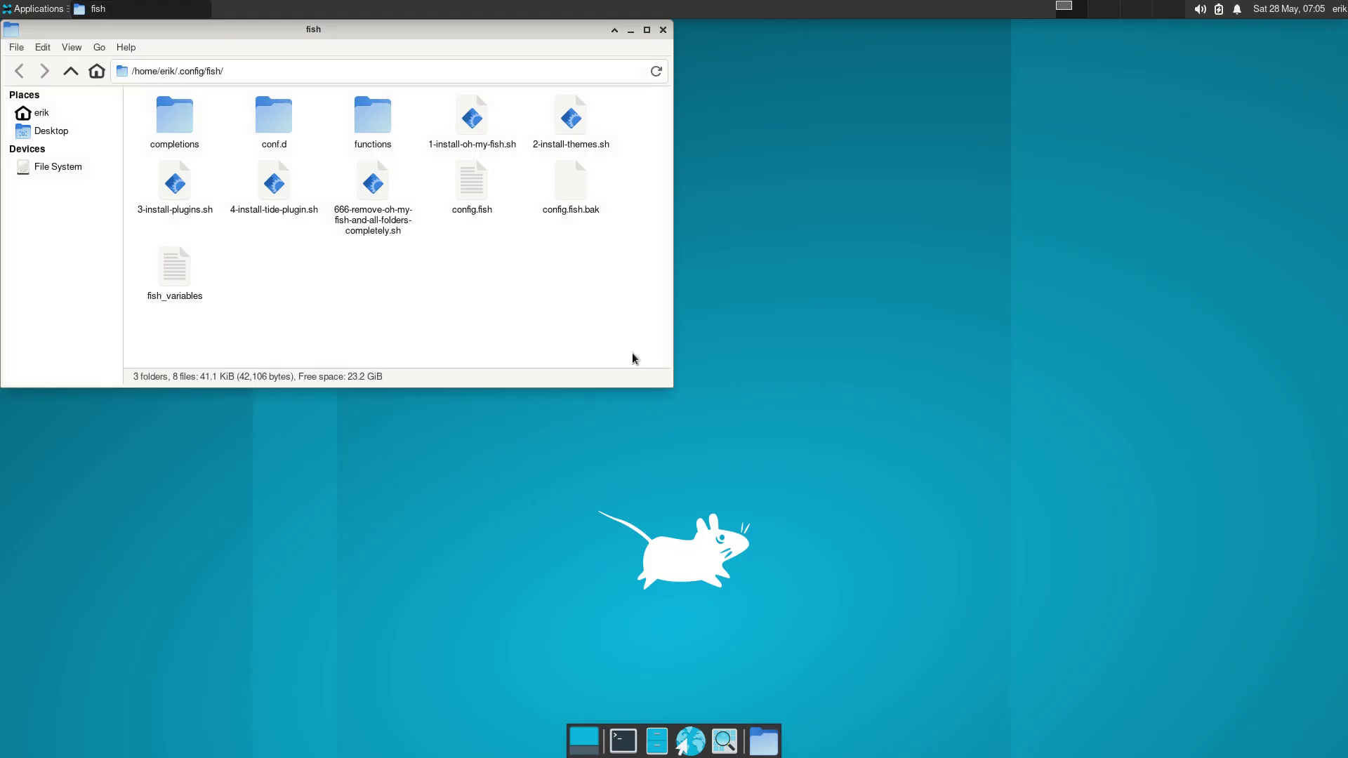
Step: Launch archlinux-tweak-tool from a new terminal and authenticate with the administrator password
left_click(622, 741)
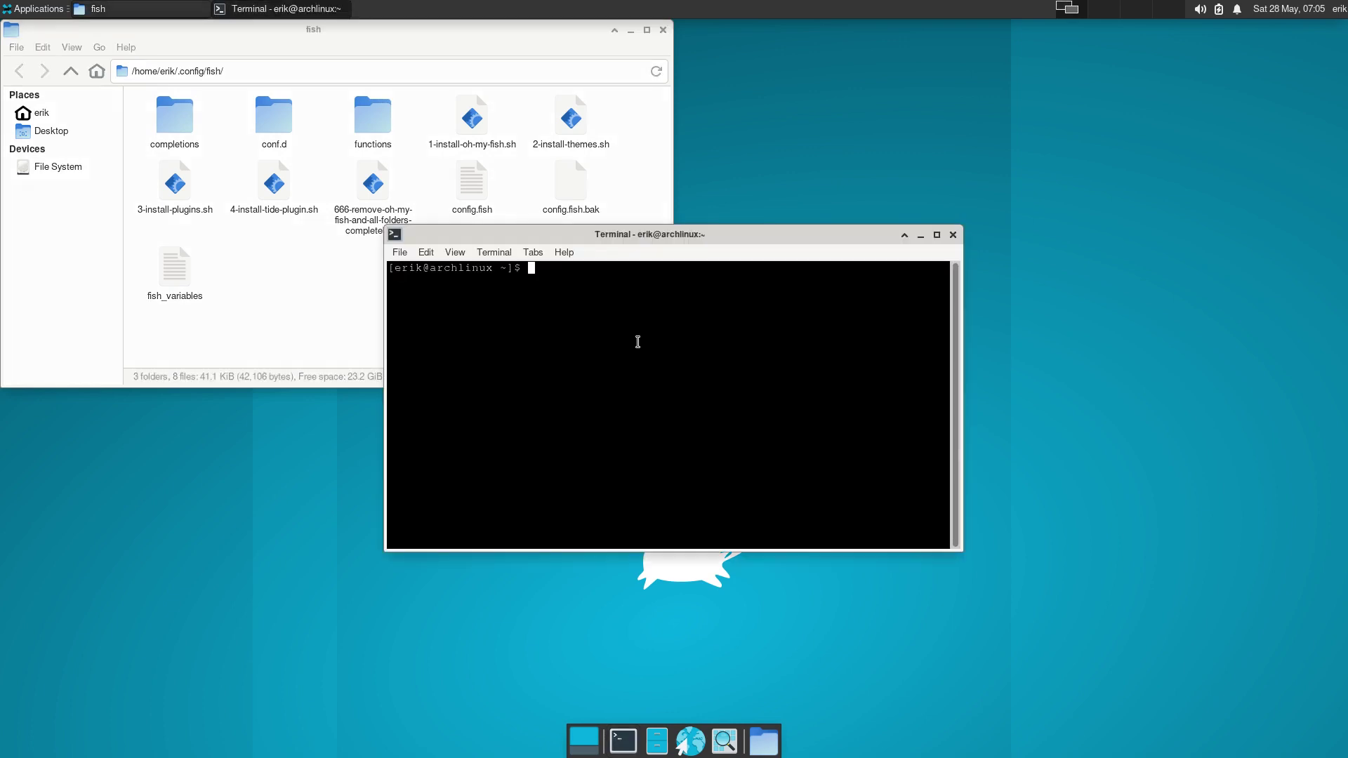
type("archlinux-tw")
key("Tab")
key("Return")
type("******")
key("Return")
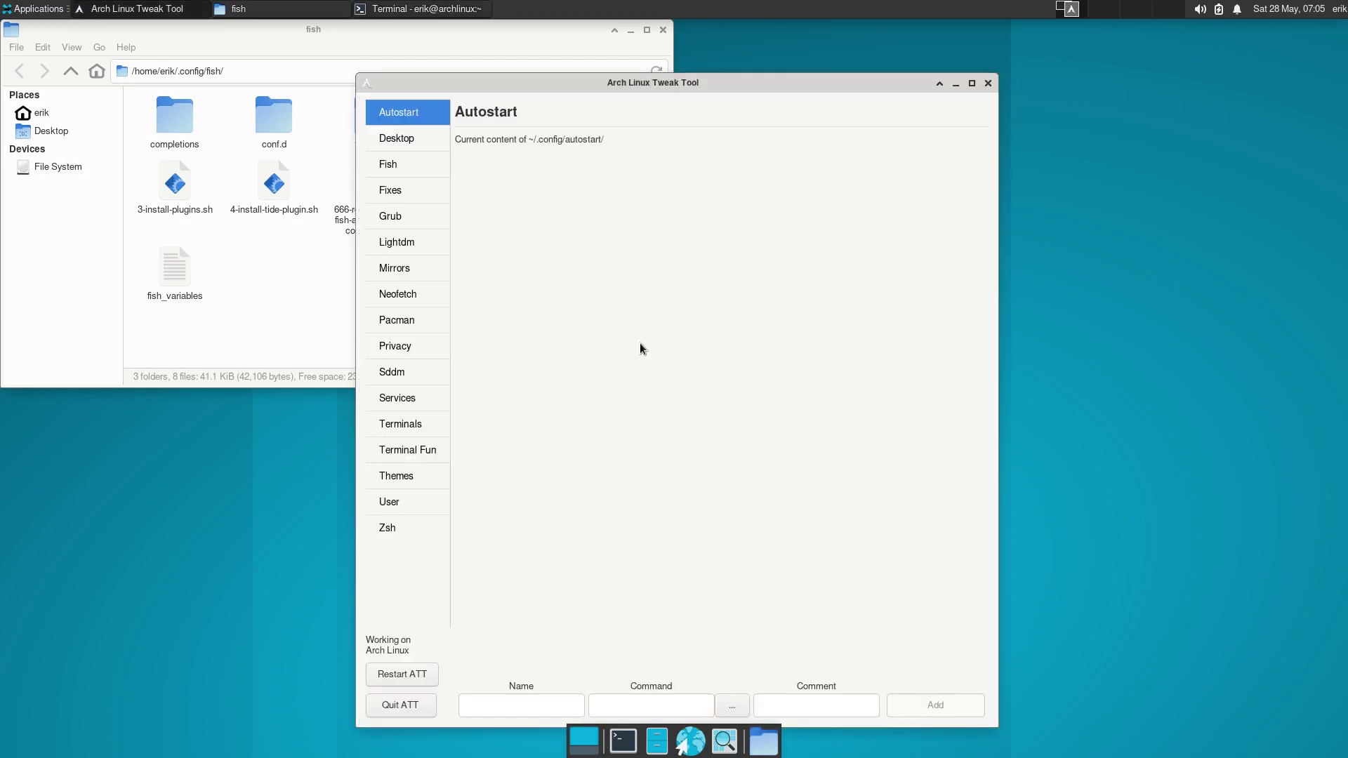
Step: On the Tweak Tool Desktop page, select enlightenment and start its installation
left_click_drag(691, 82, 824, 66)
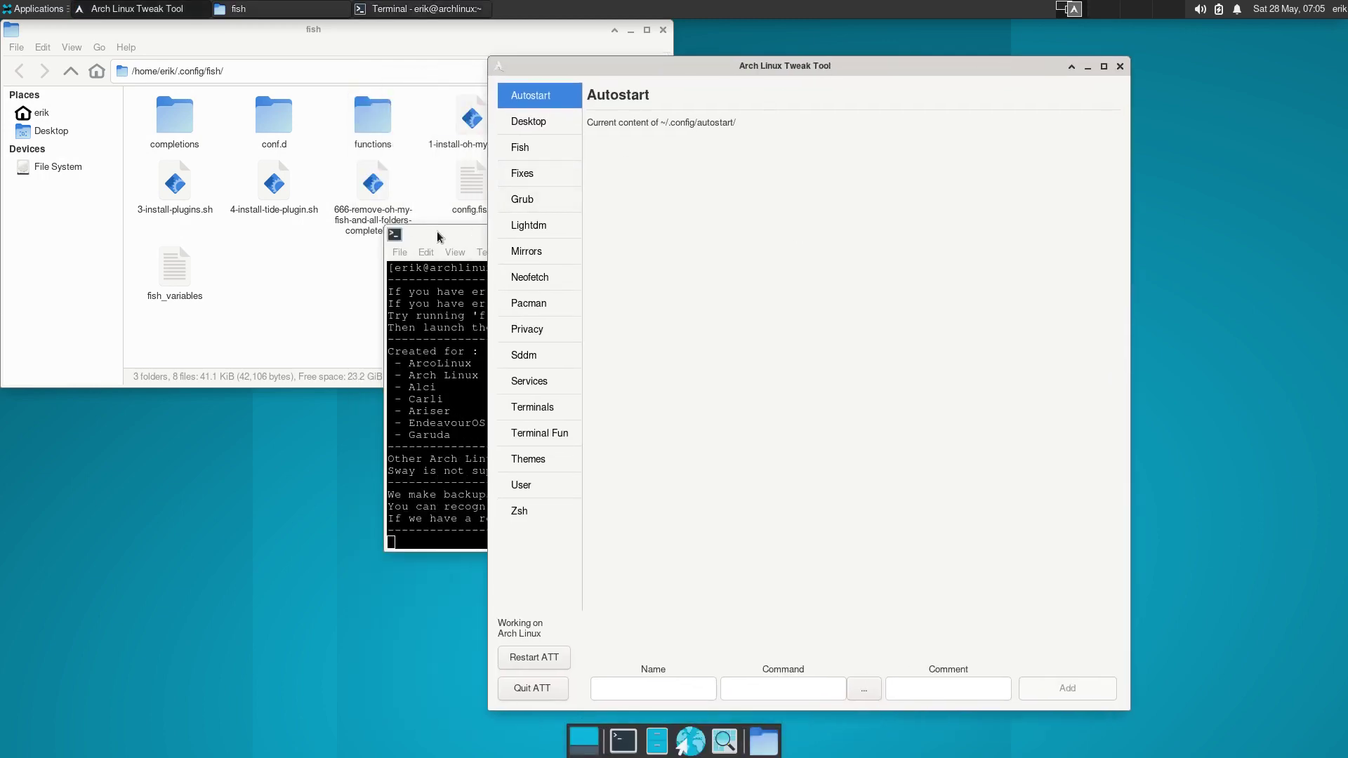
left_click_drag(421, 234, 82, 302)
left_click(673, 260)
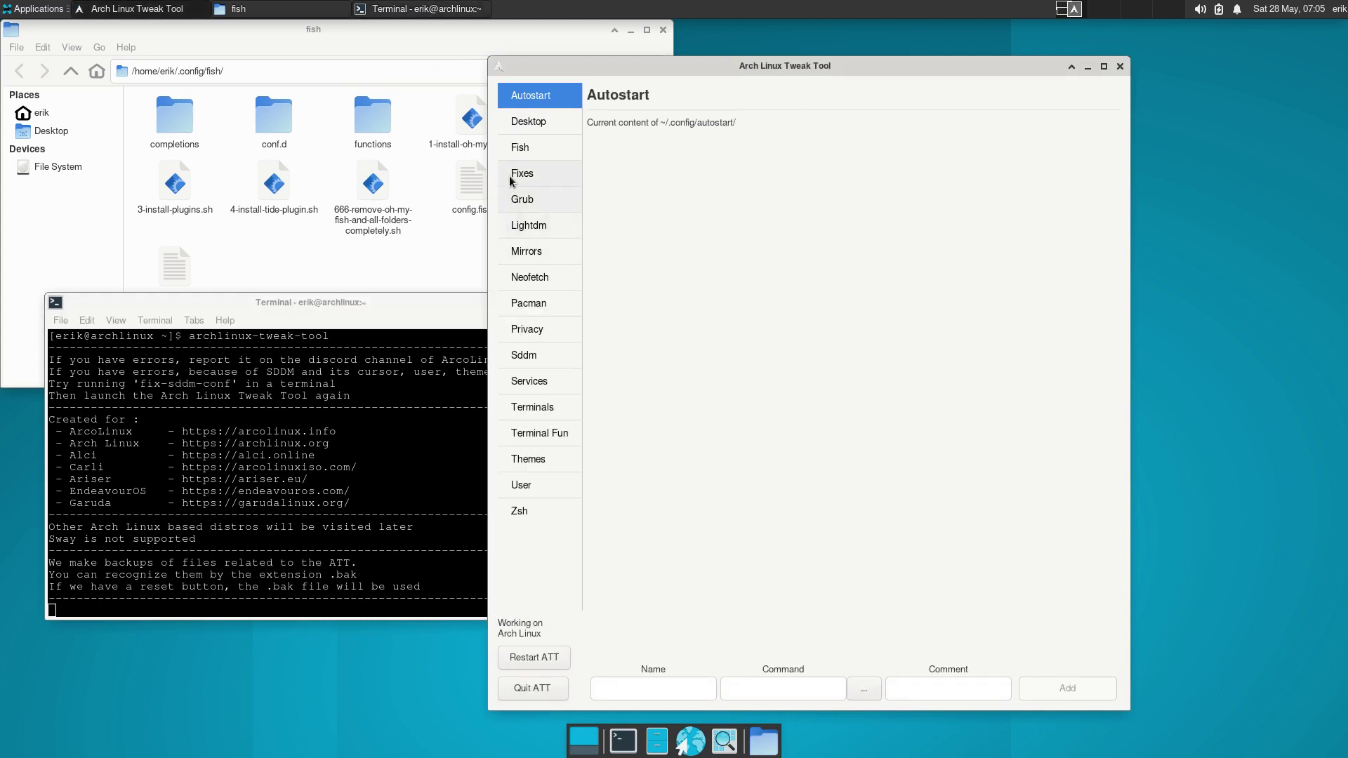
left_click(562, 124)
left_click(702, 218)
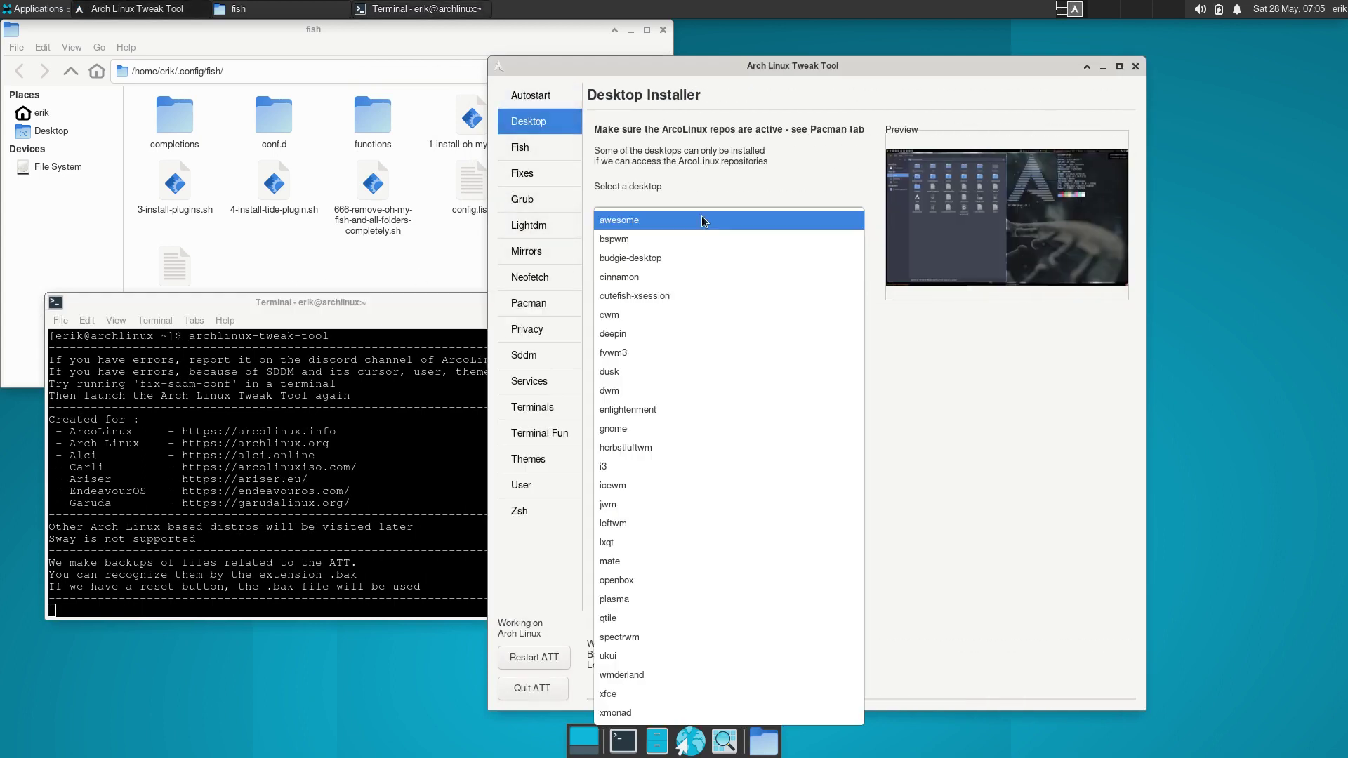
left_click(710, 409)
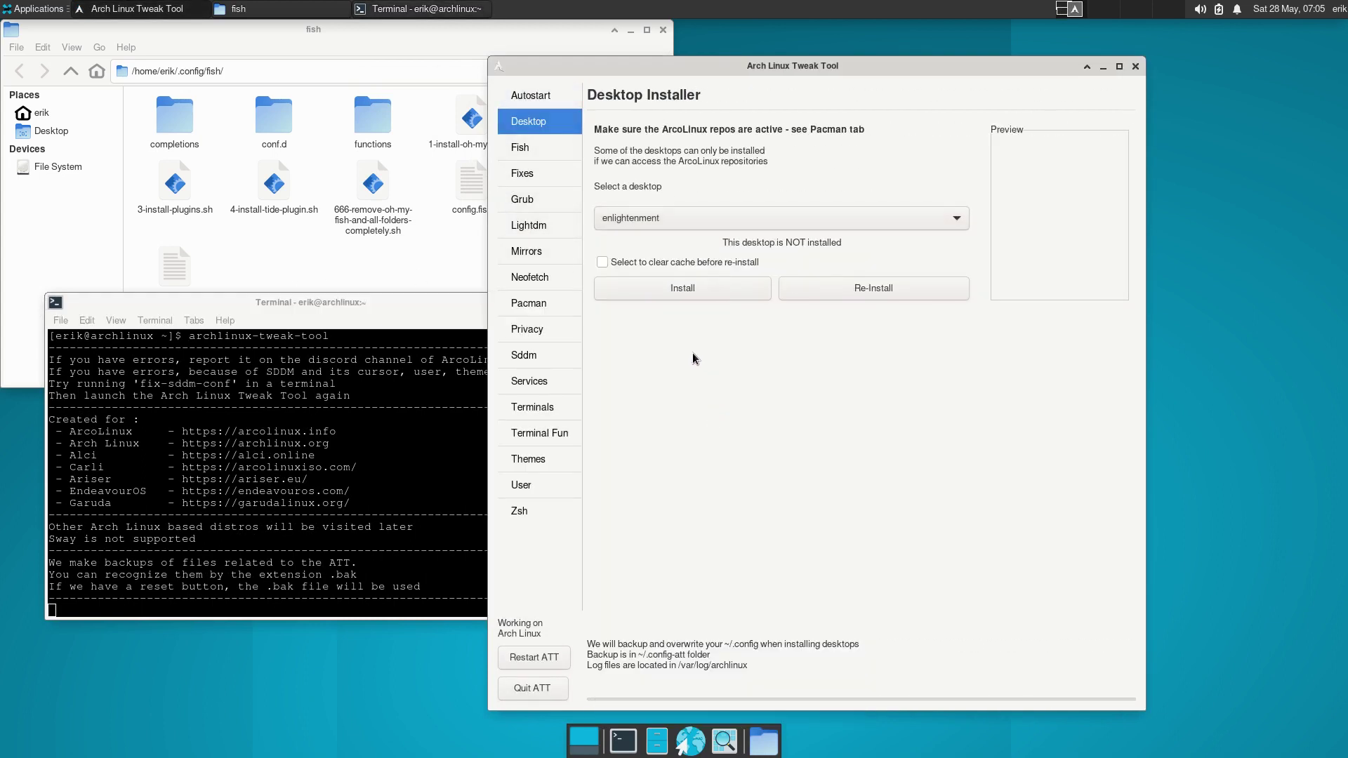
left_click(692, 289)
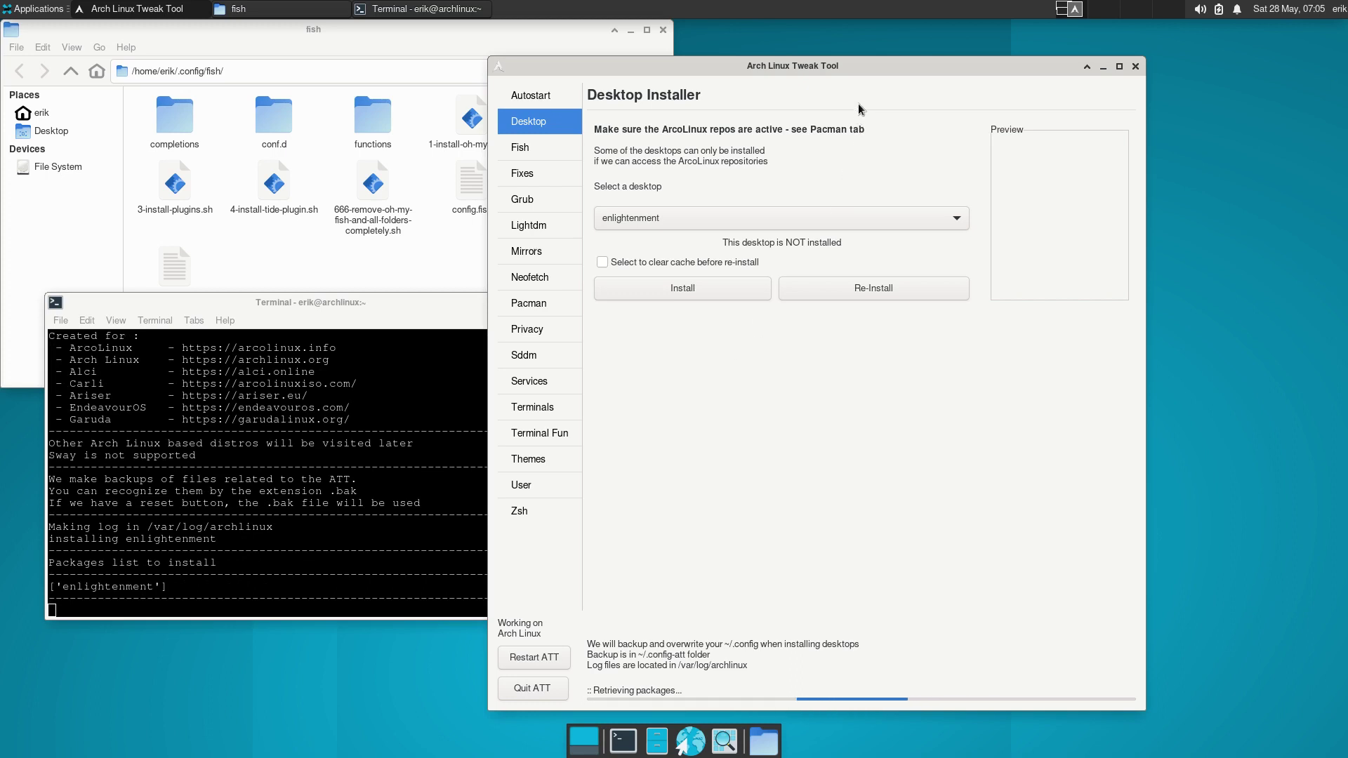
left_click_drag(871, 73, 945, 63)
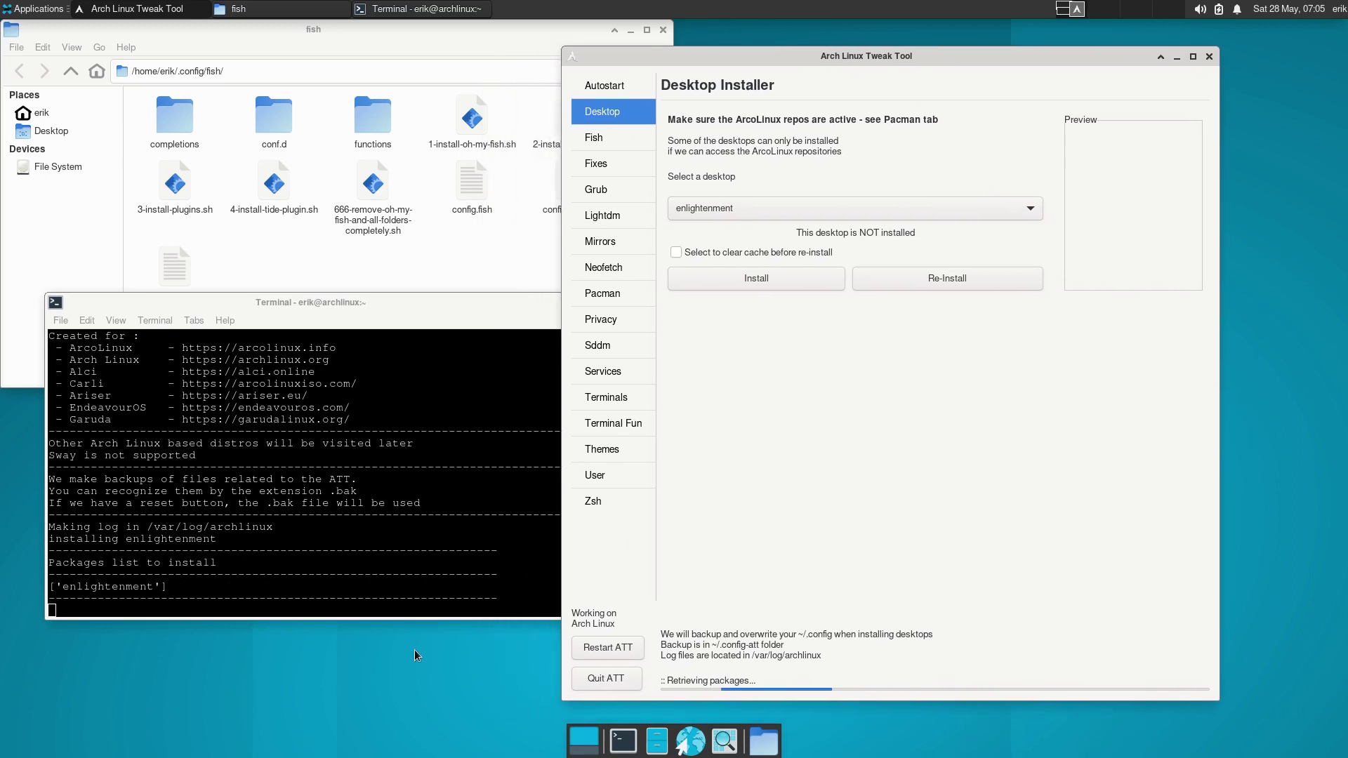
Step: Install arcolinux-desktop-trasher-git with sudo pacman -S in a new terminal, entering the password
left_click(623, 741)
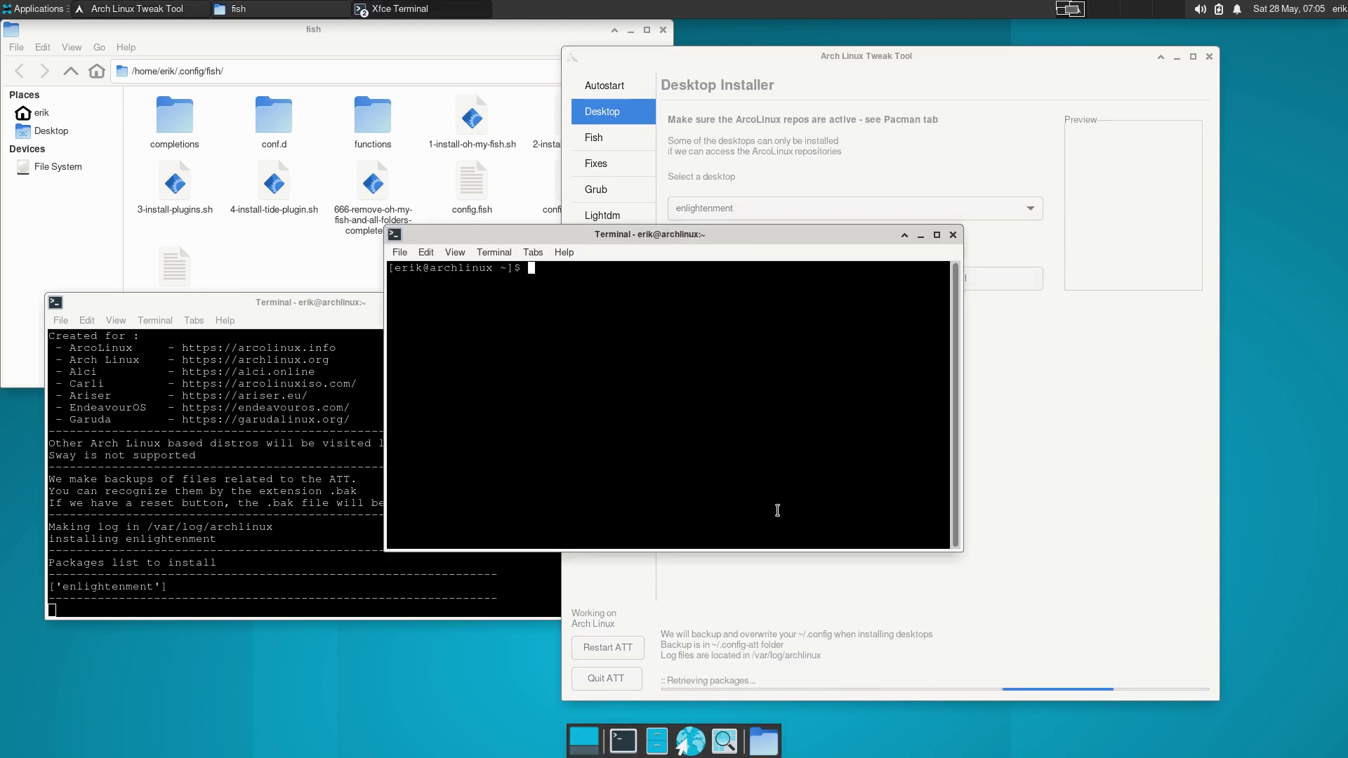
left_click_drag(703, 239, 517, 203)
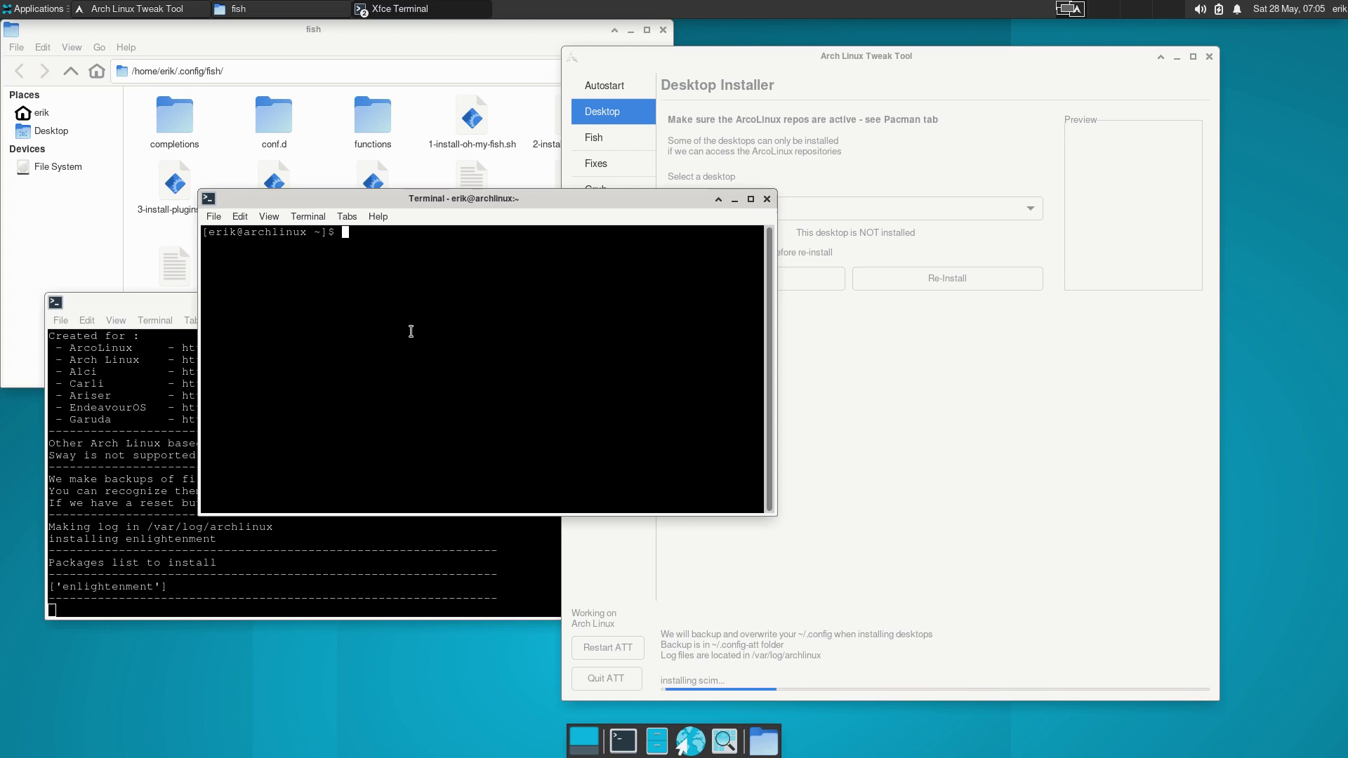
type("sudo pa")
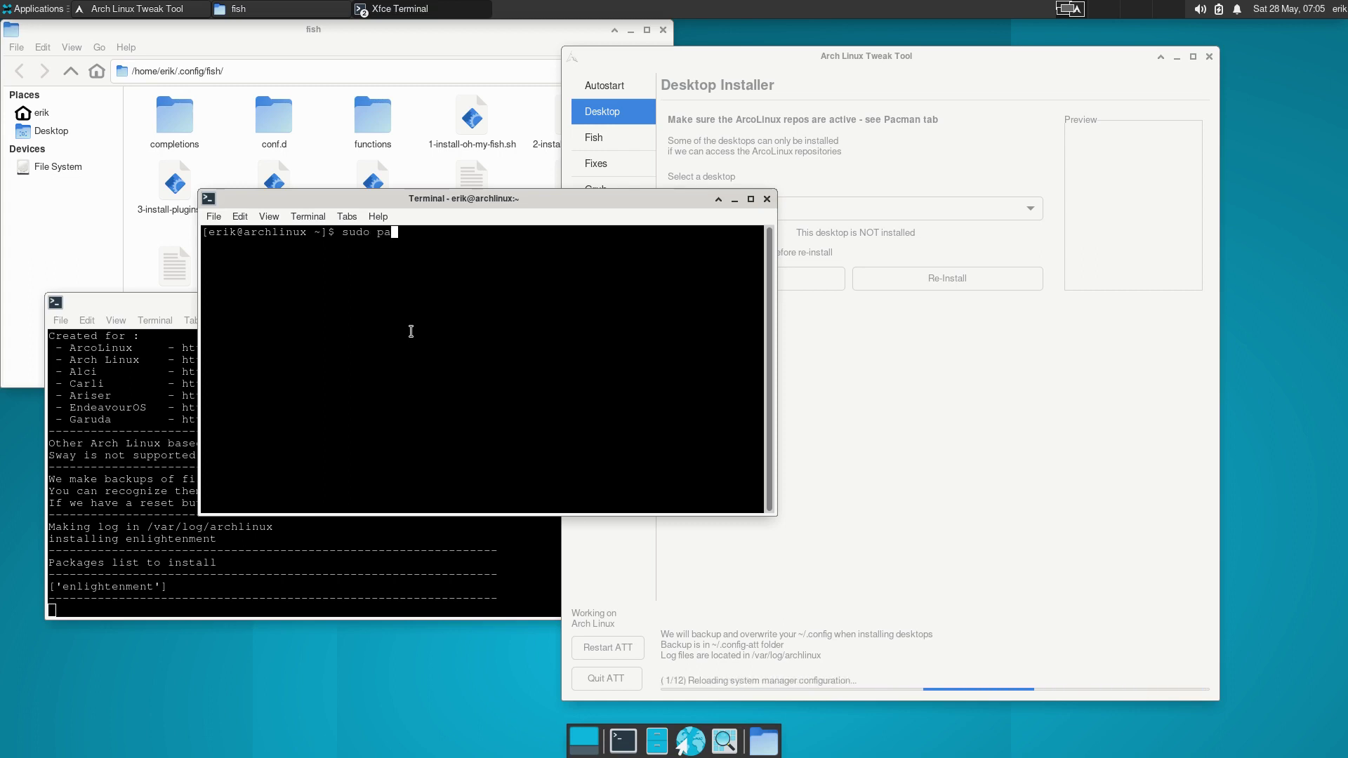
type("cman -S ")
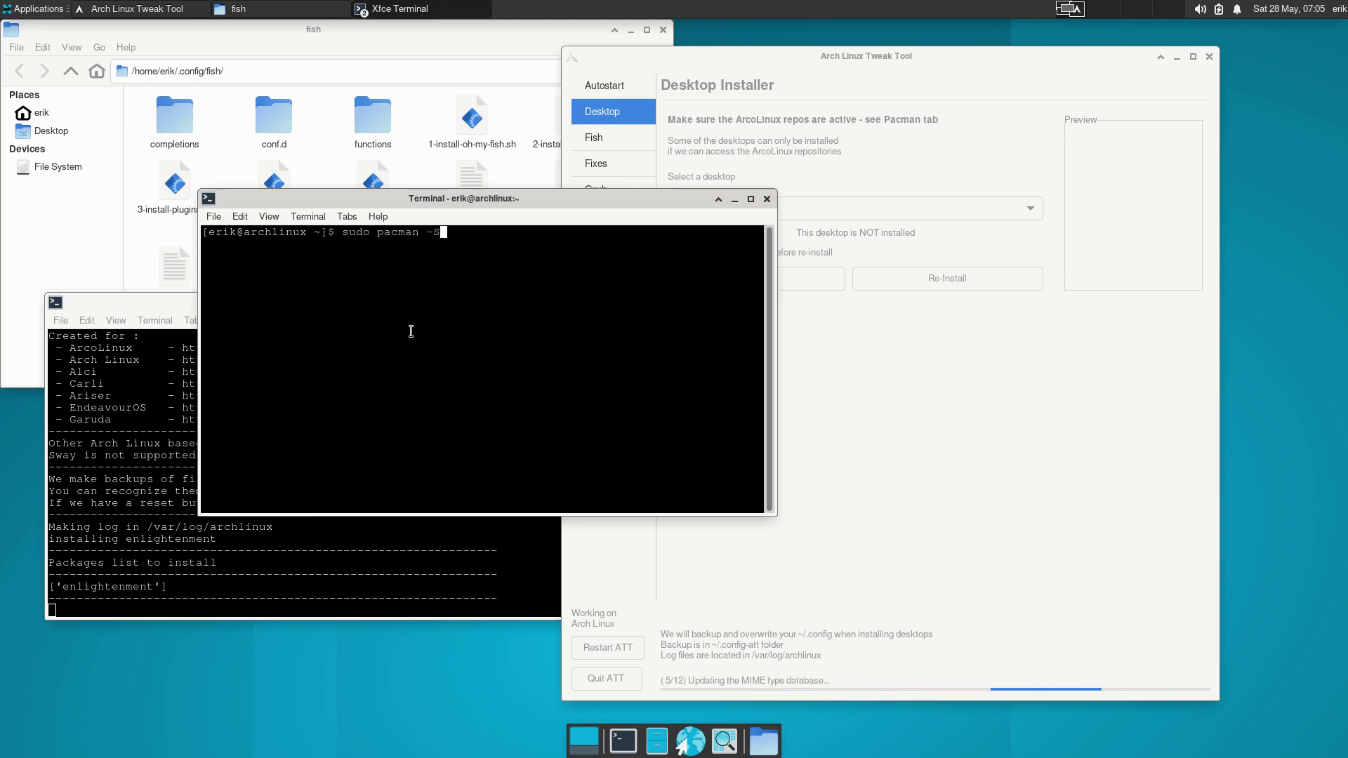
type("ar")
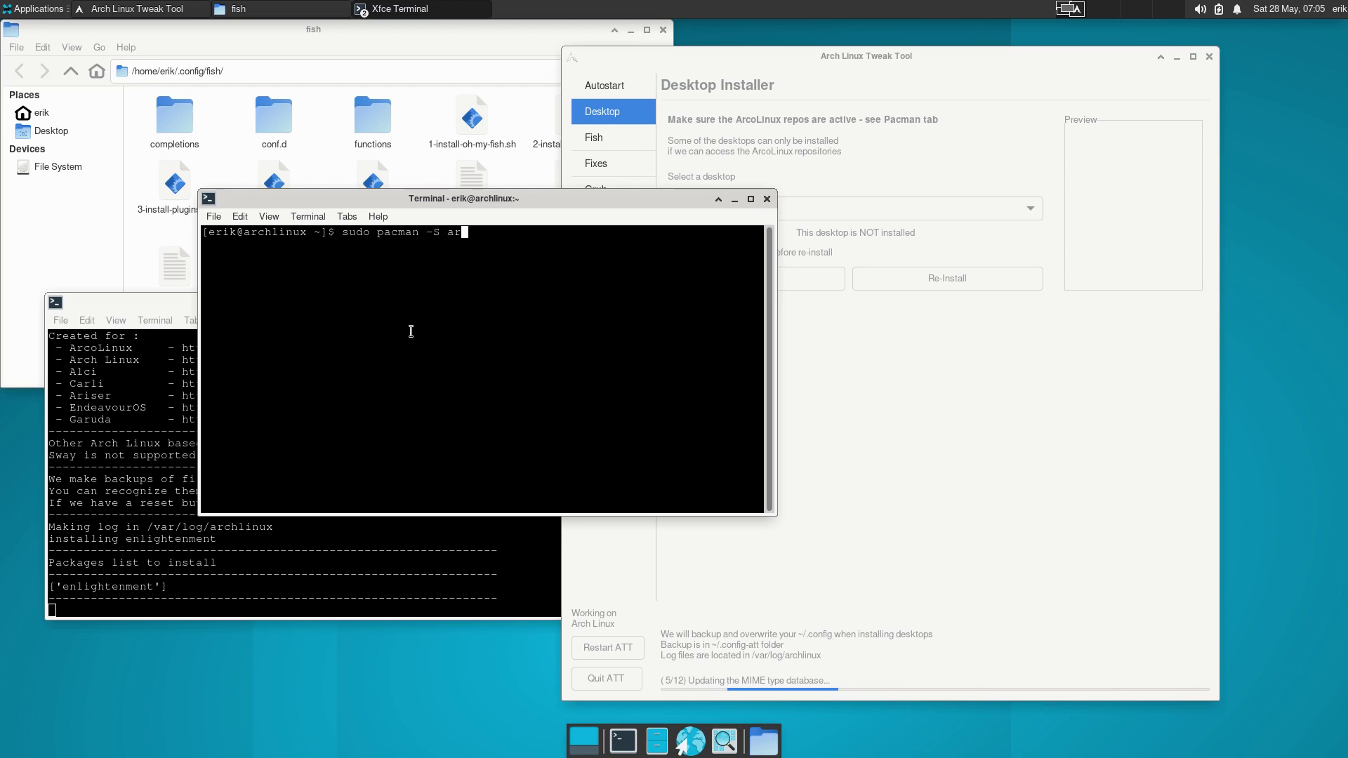
type("colinux")
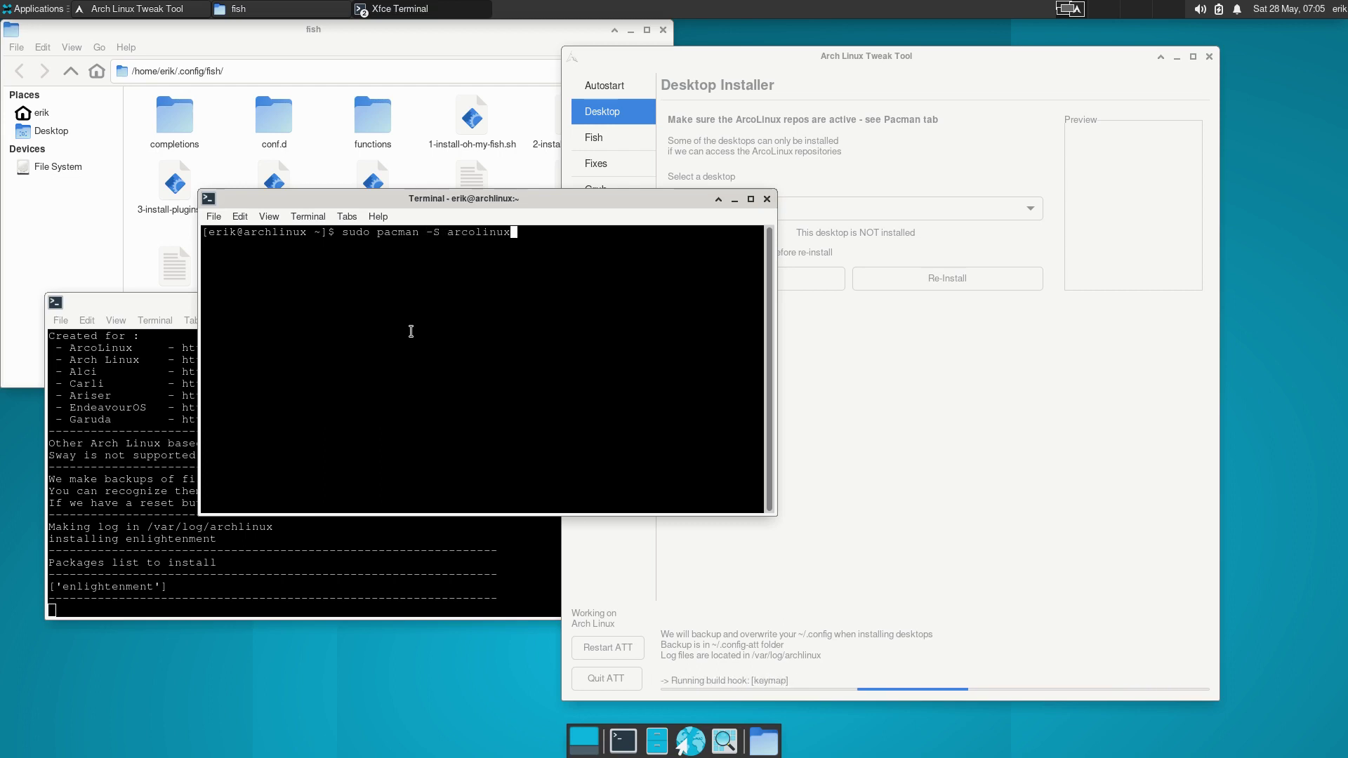
type("-desktop")
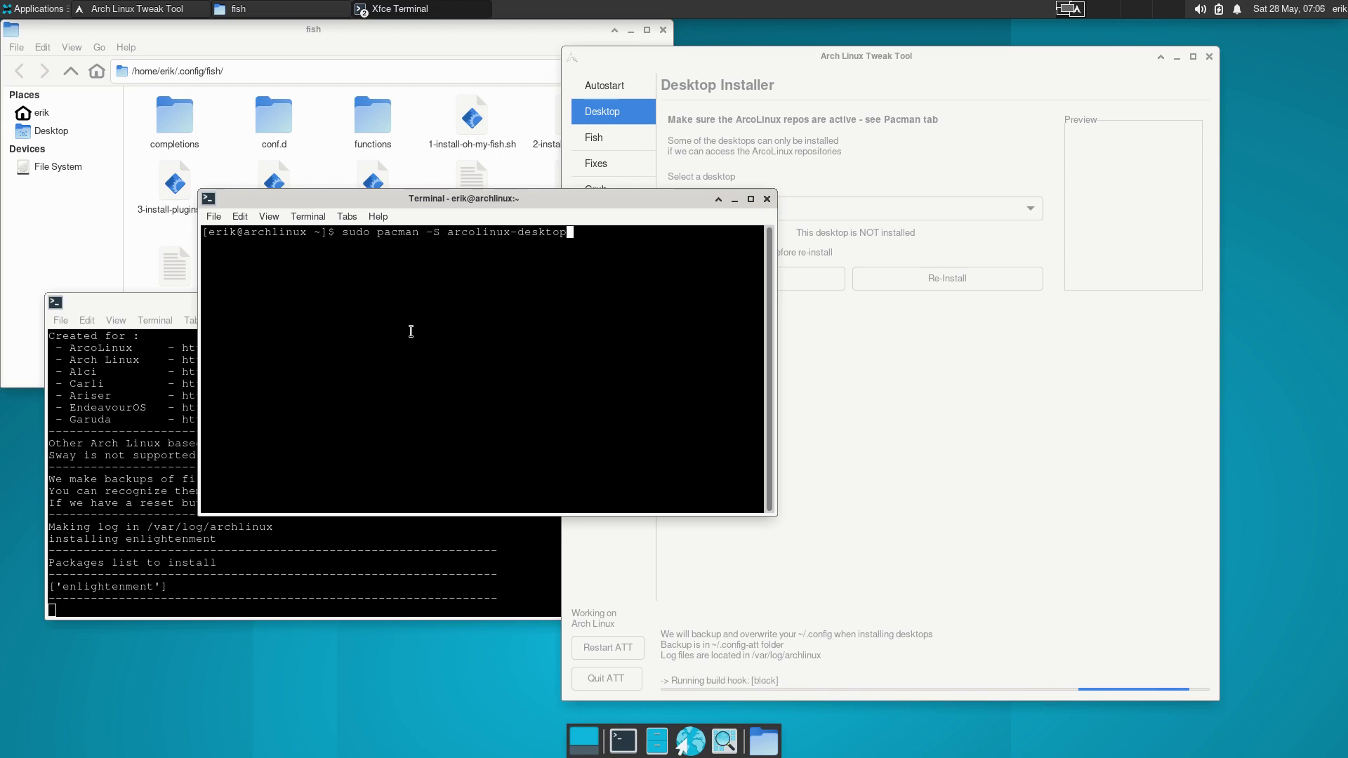
type("-trasher-")
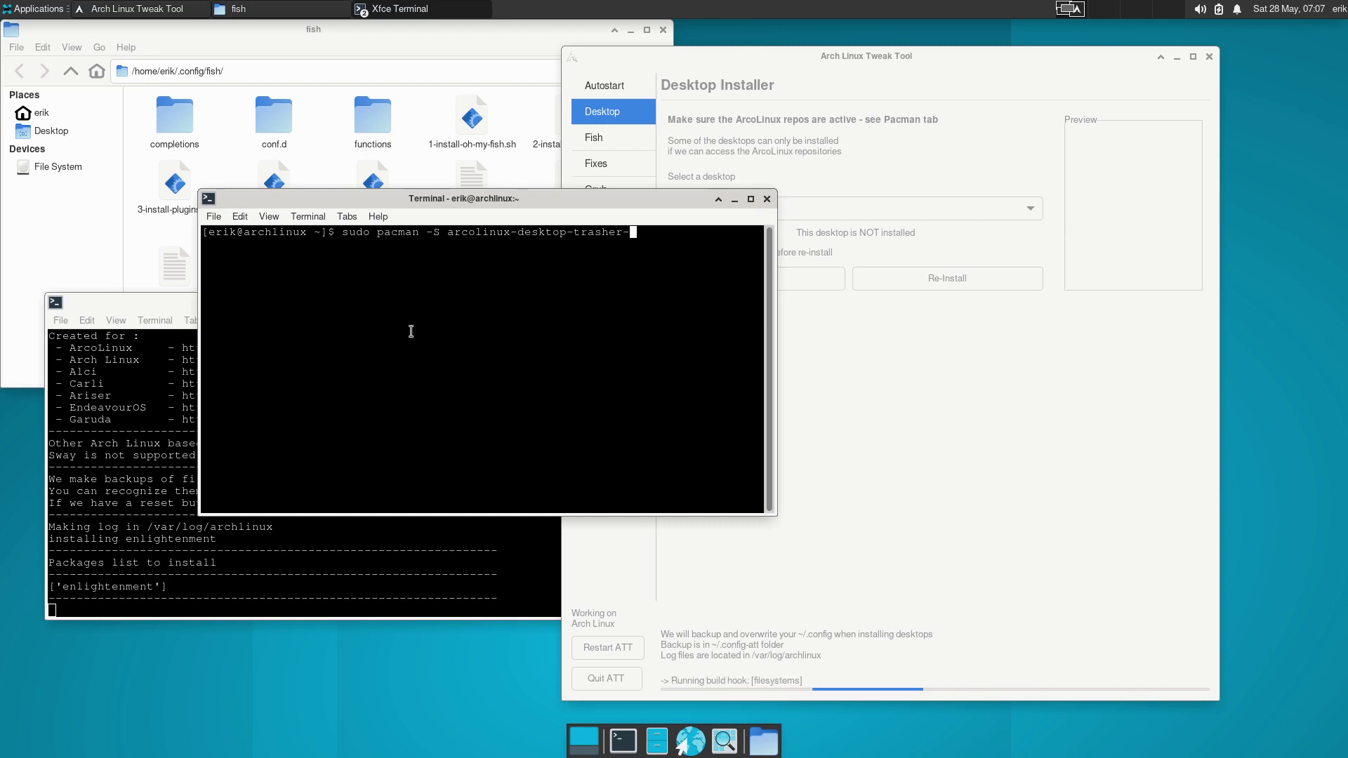
type("git")
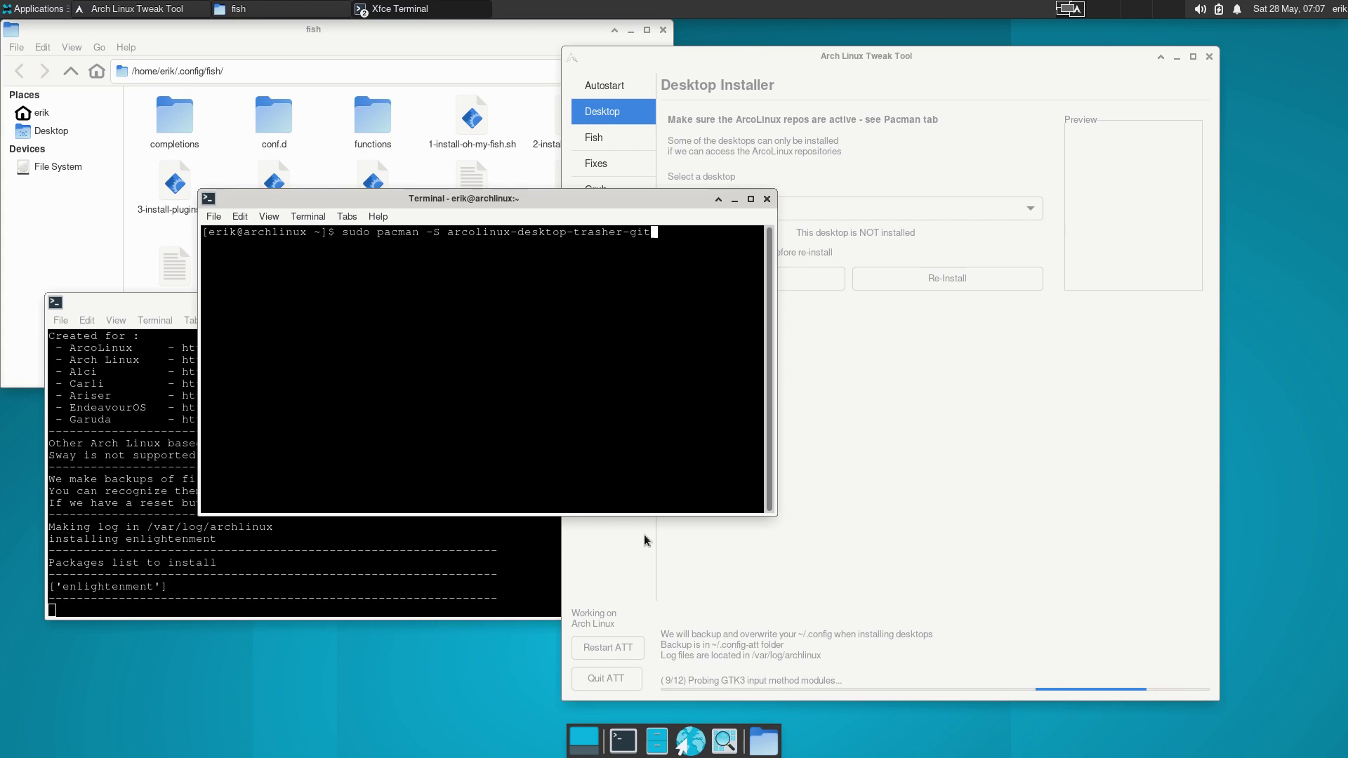
left_click(842, 608)
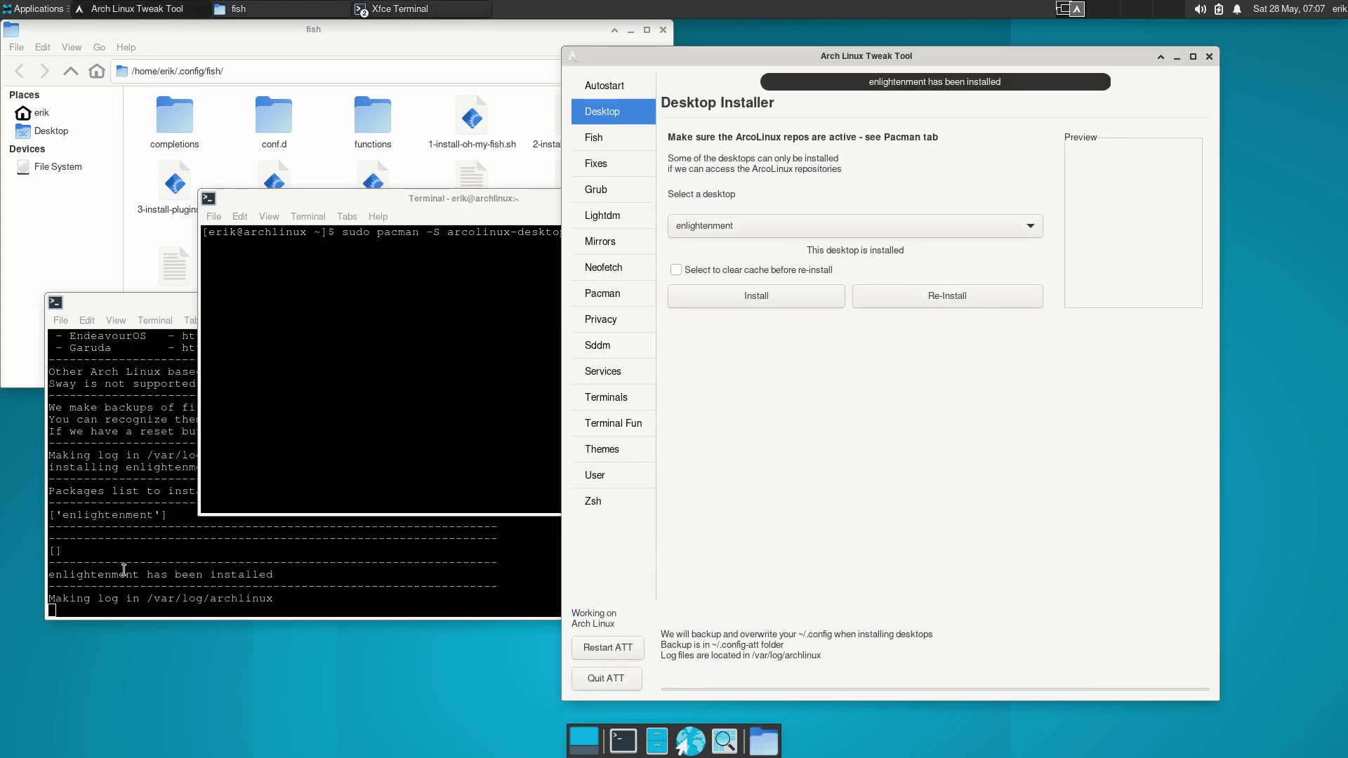
left_click(432, 349)
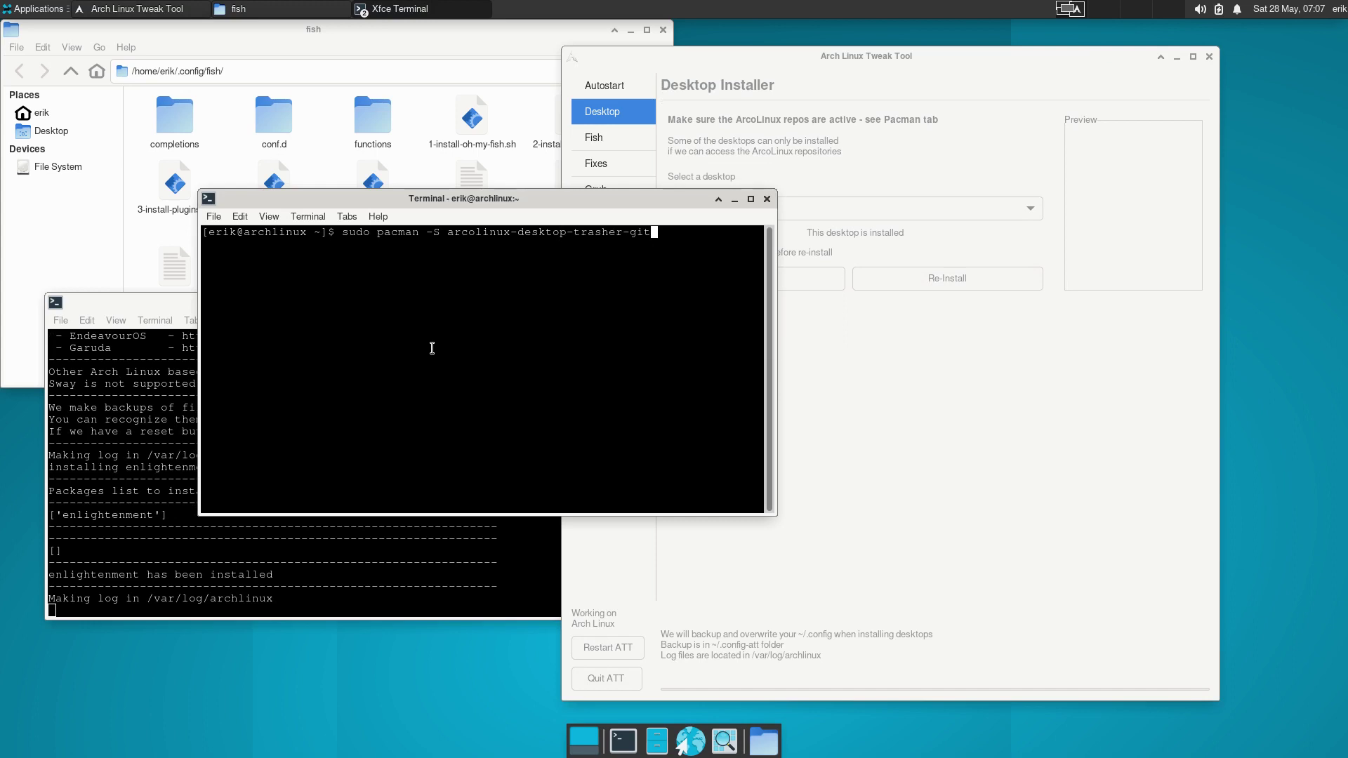
key("Return")
key("Return")
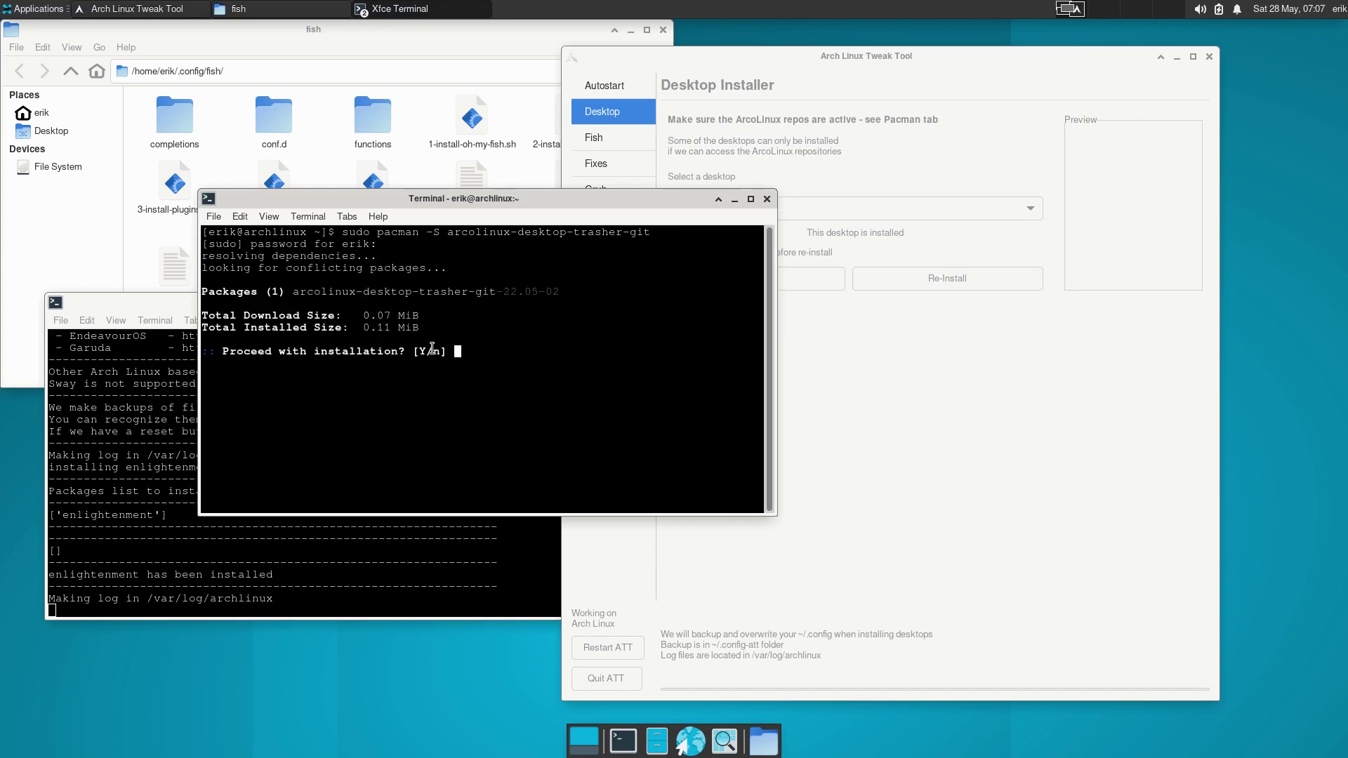
key("Return")
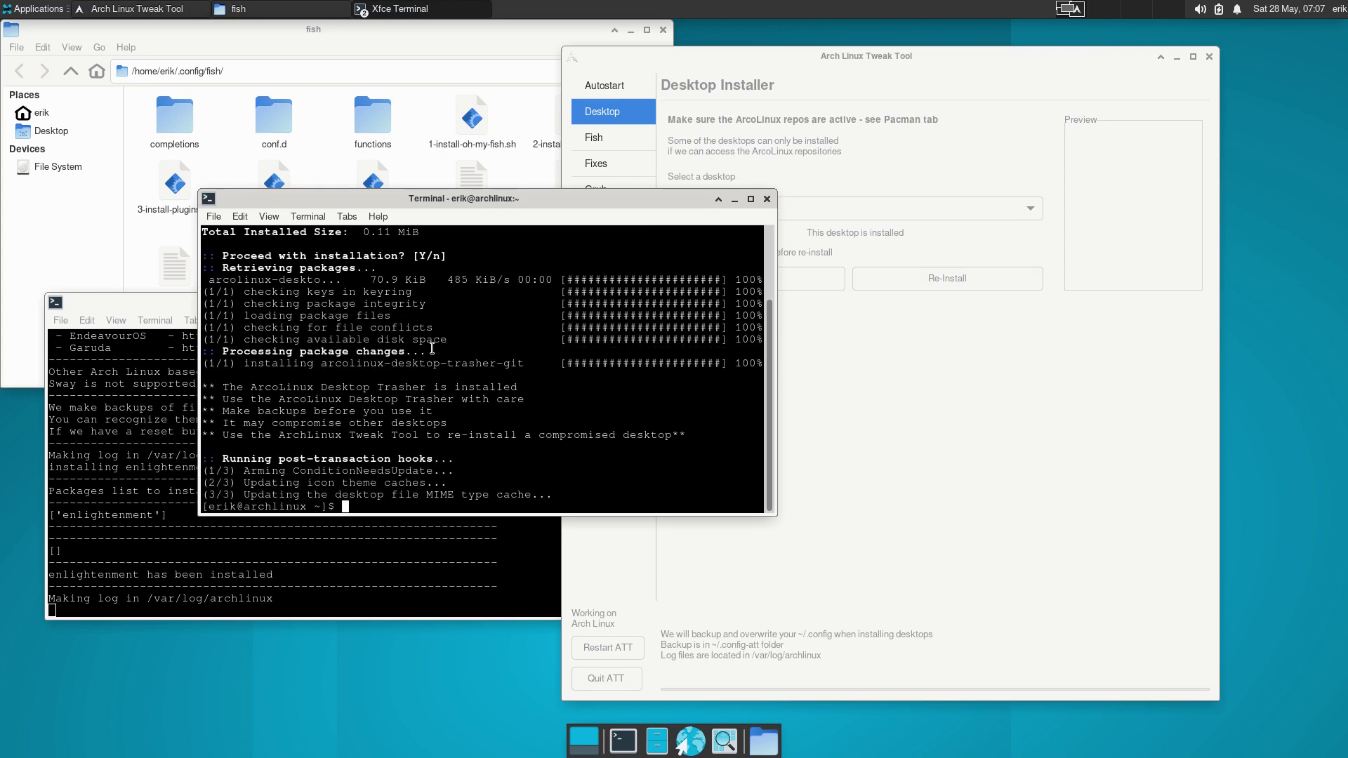
Step: Close the finished install terminal and the old log terminal, confirming Close Window
left_click(767, 199)
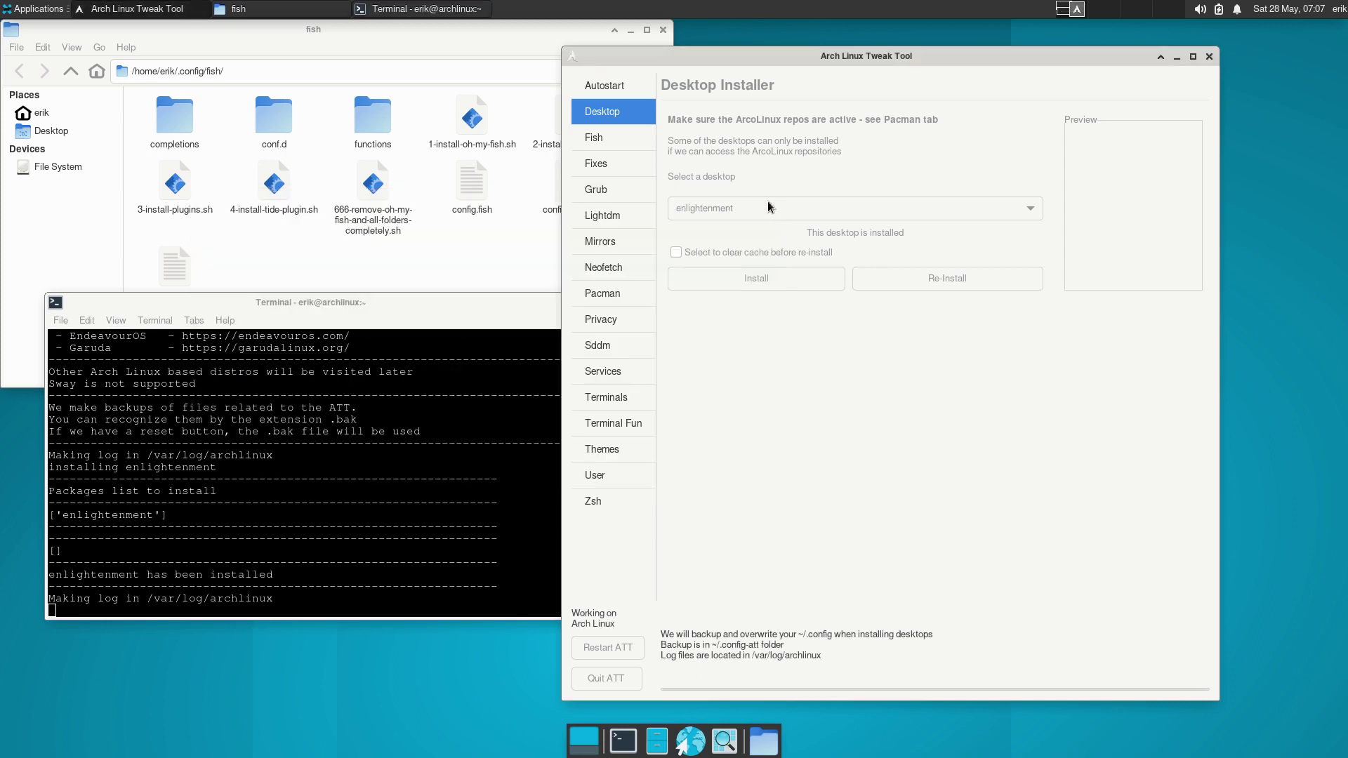
left_click(368, 572)
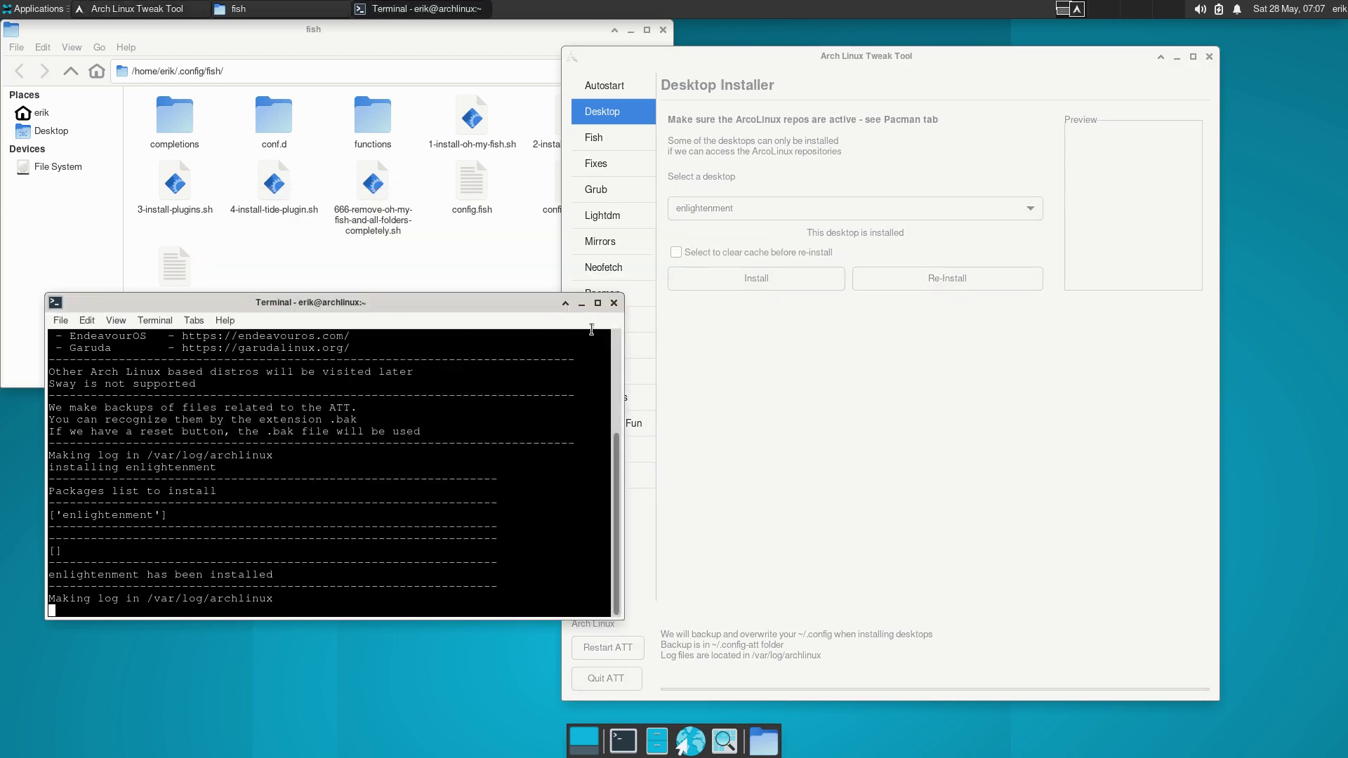
left_click(614, 305)
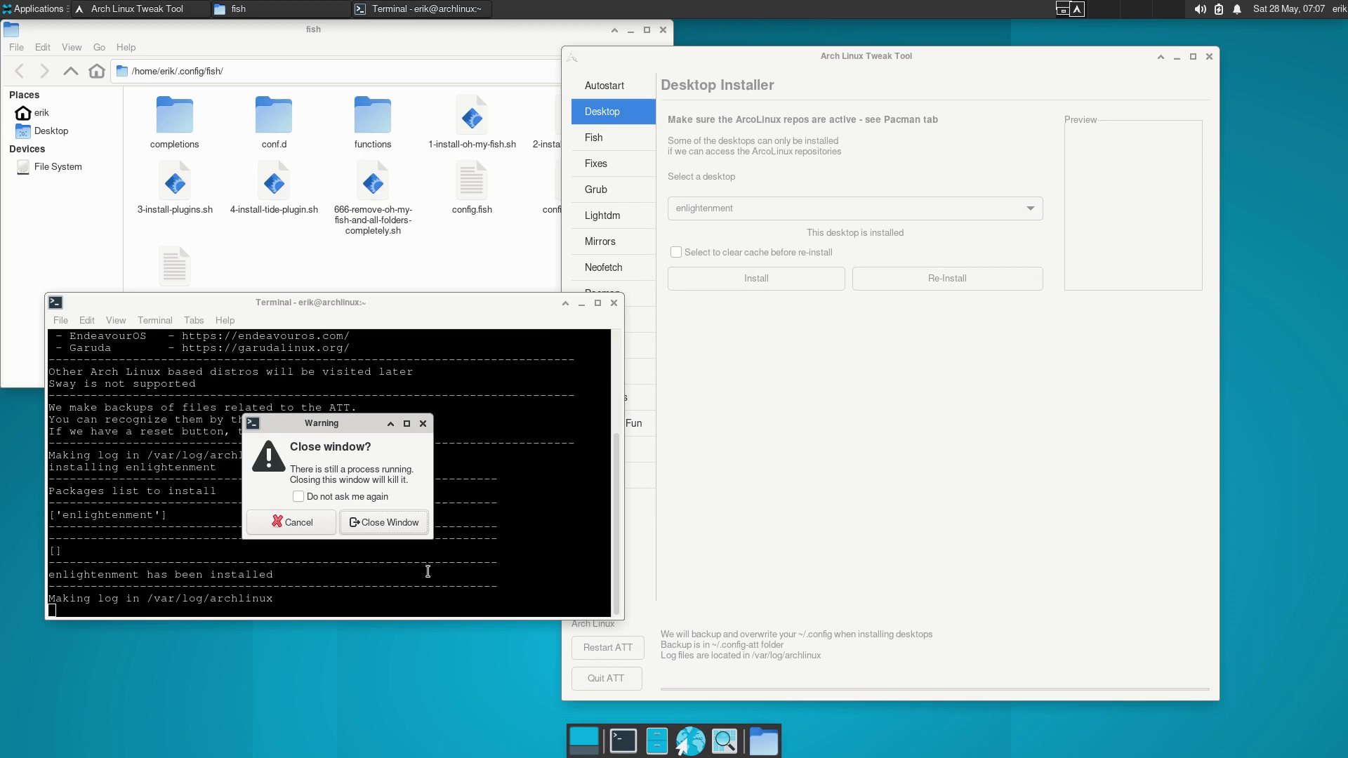
left_click(384, 527)
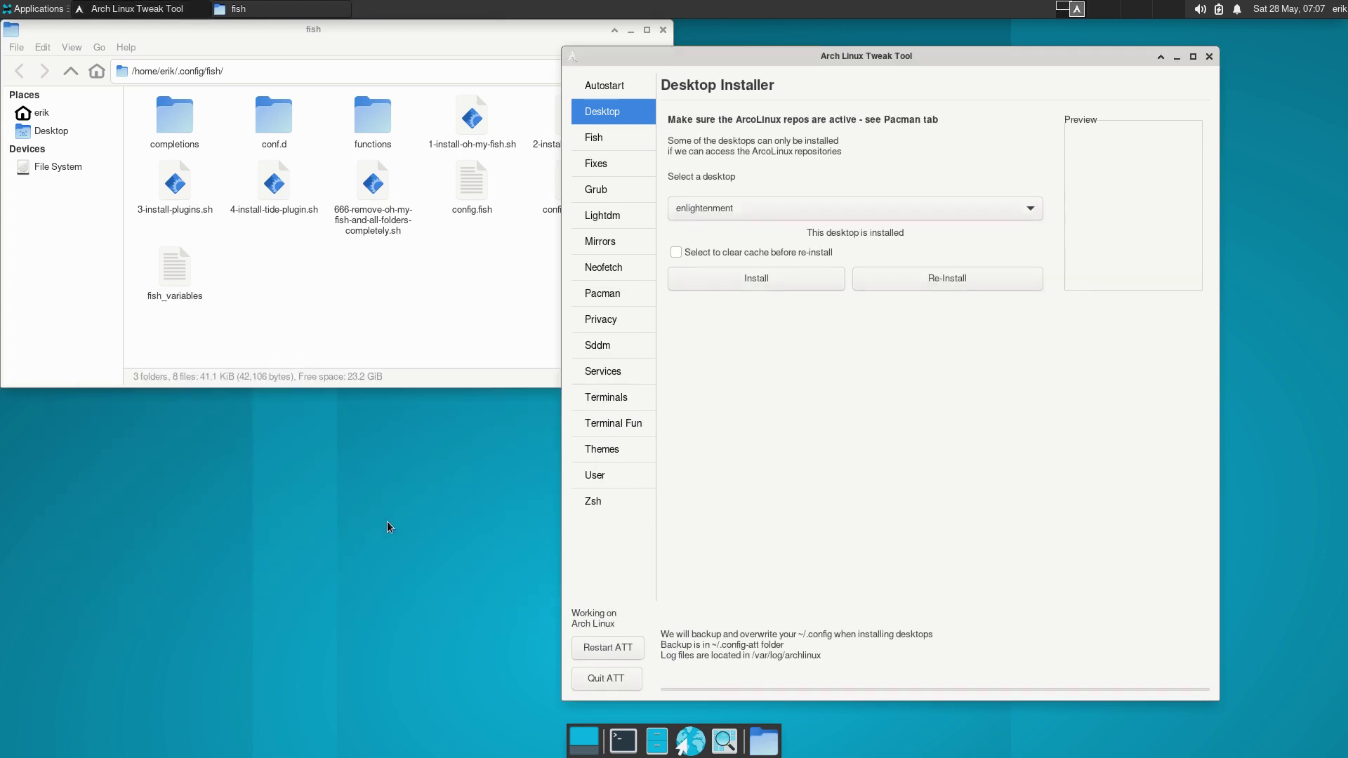
Step: List /usr/share/xsessions/ in a fresh terminal, showing enlightenment.desktop and xfce.desktop
left_click(624, 740)
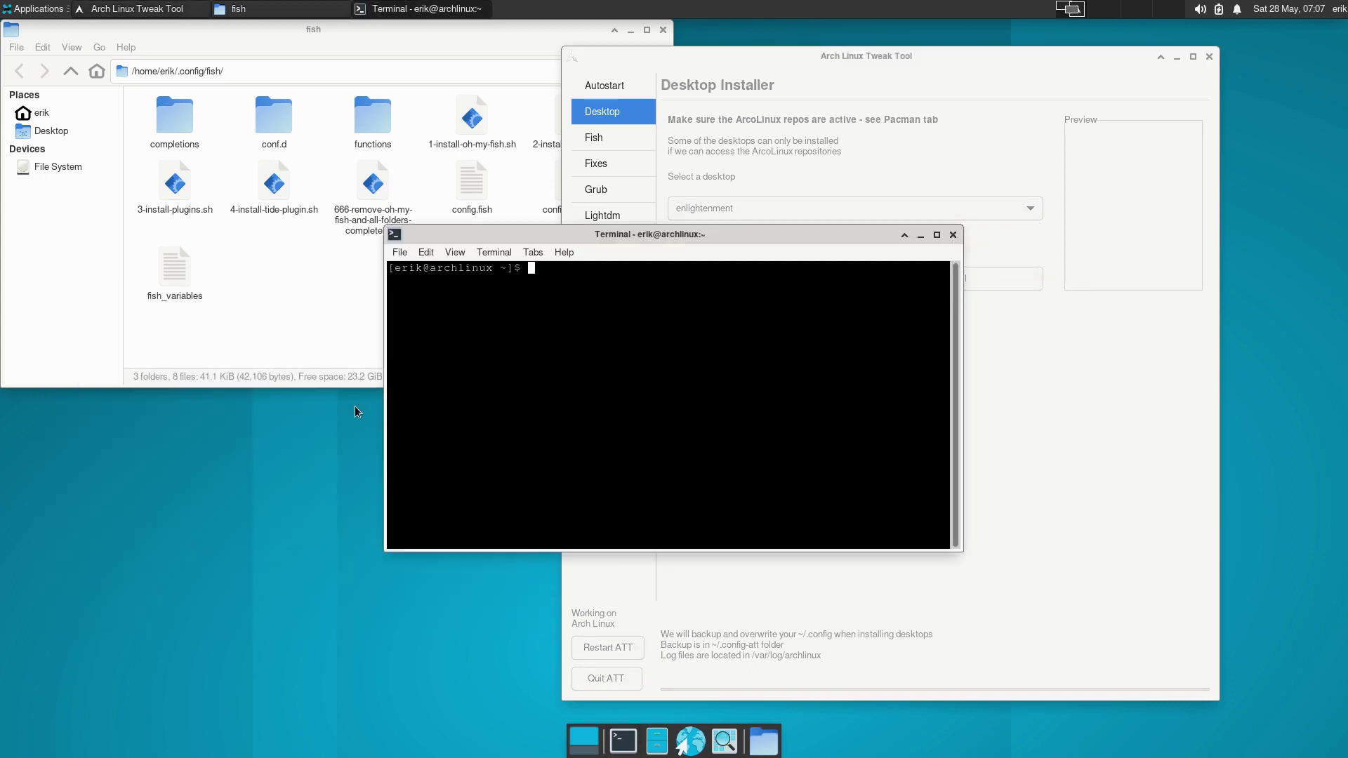
type("ls /usr/shar")
type("e/x")
type("sse")
key("BackSpace")
type("es")
type("sions/")
key("Return")
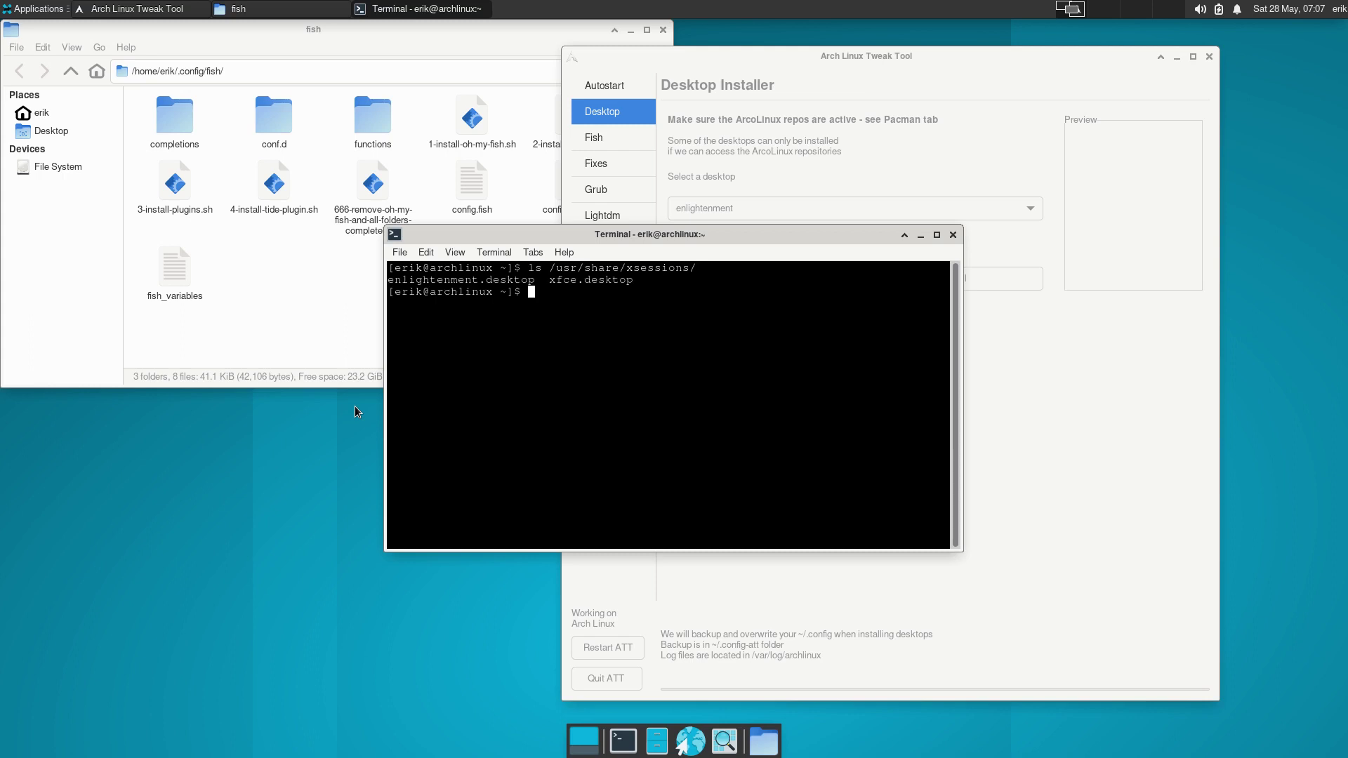
left_click(1340, 9)
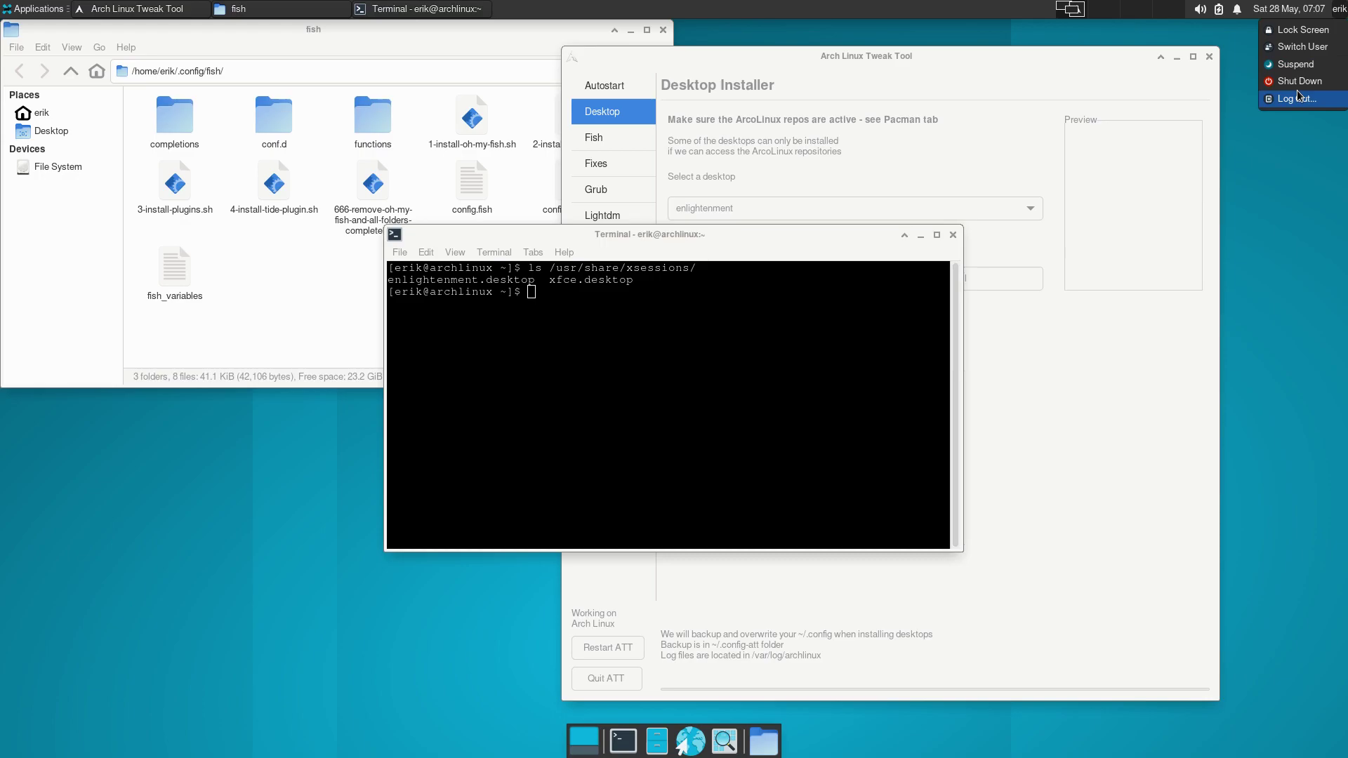
Step: Log out of Xfce and select the Enlightenment session at the LightDM greeter
left_click(1296, 99)
left_click(606, 336)
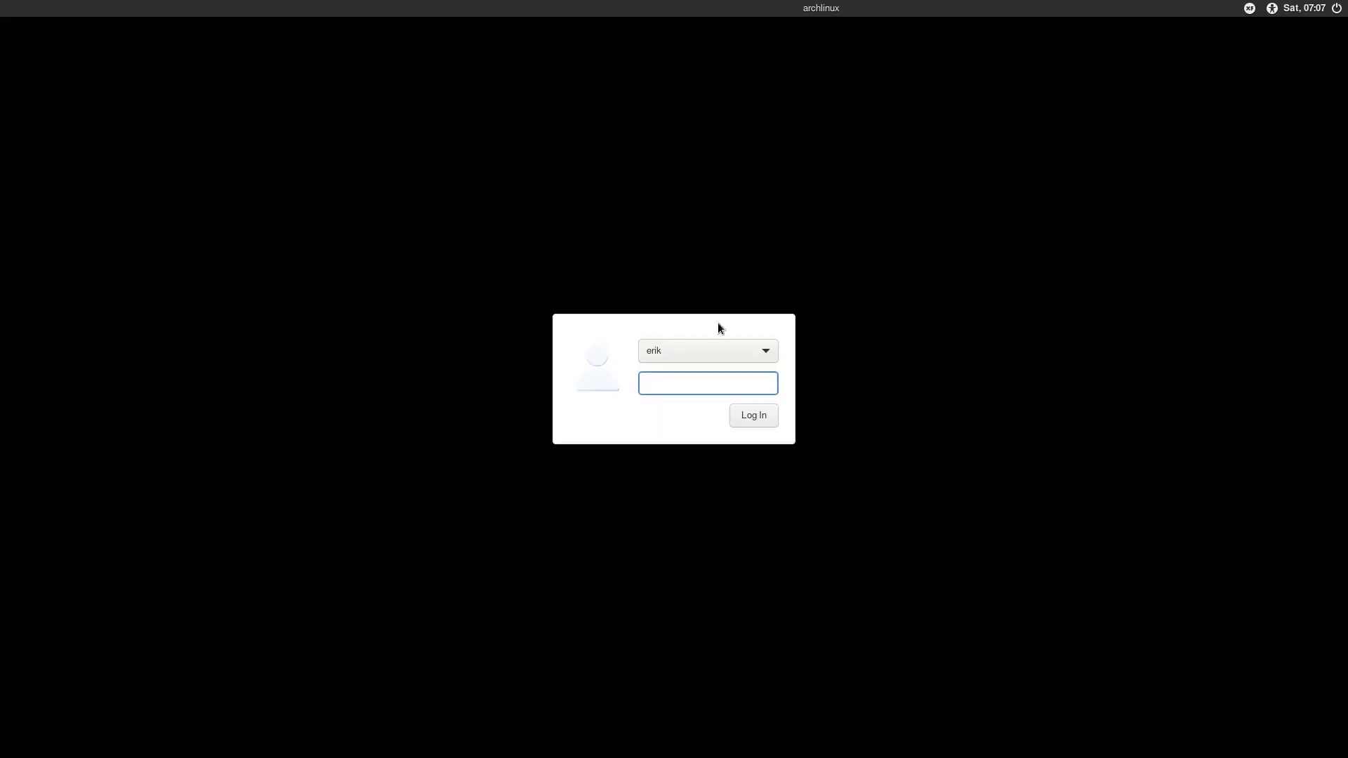
left_click(1247, 12)
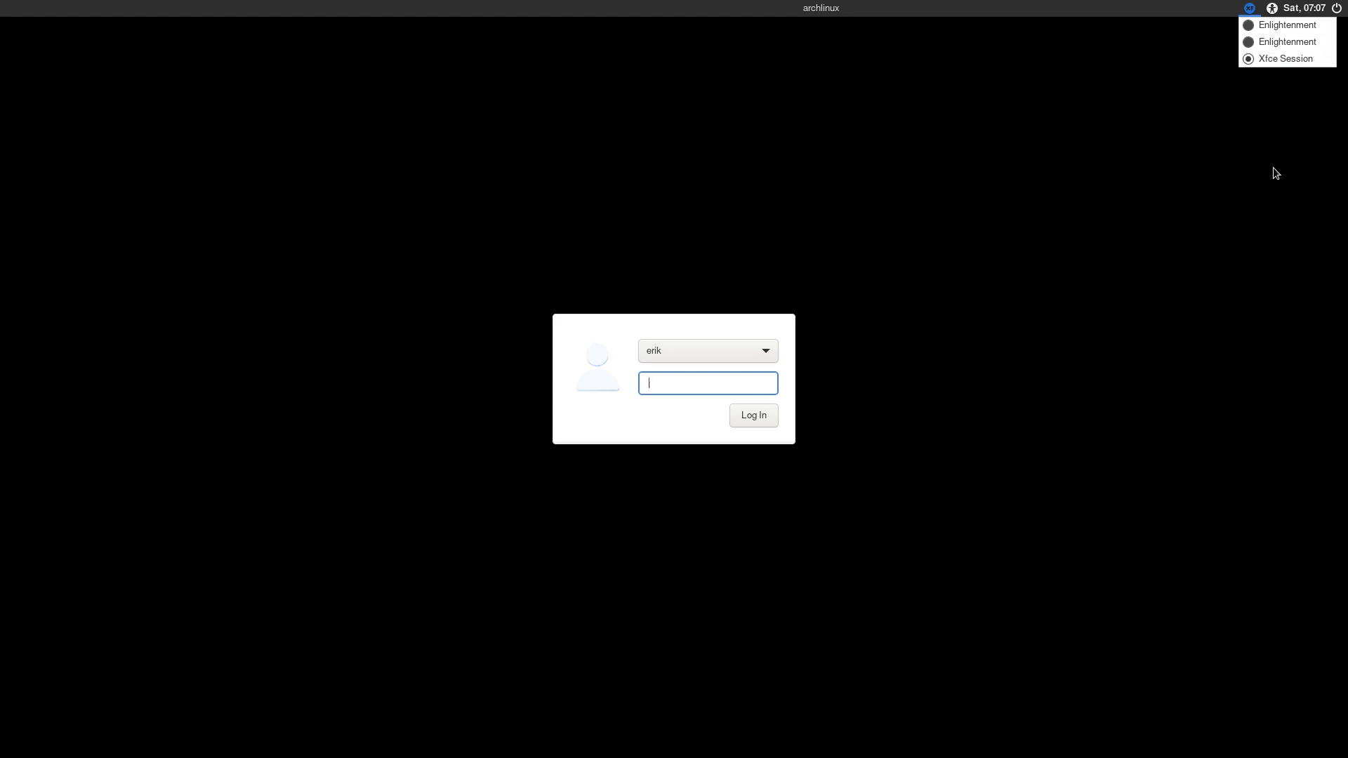
left_click(1262, 42)
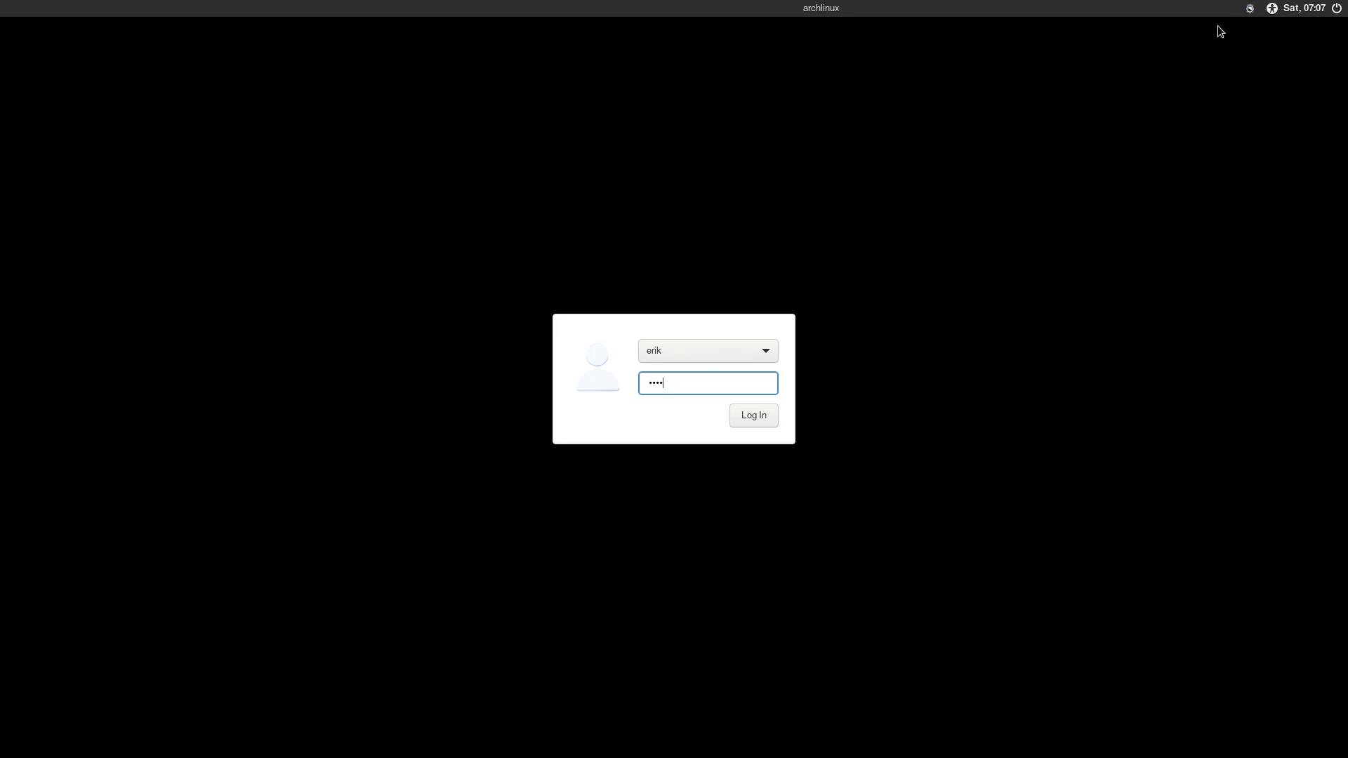
left_click(1253, 10)
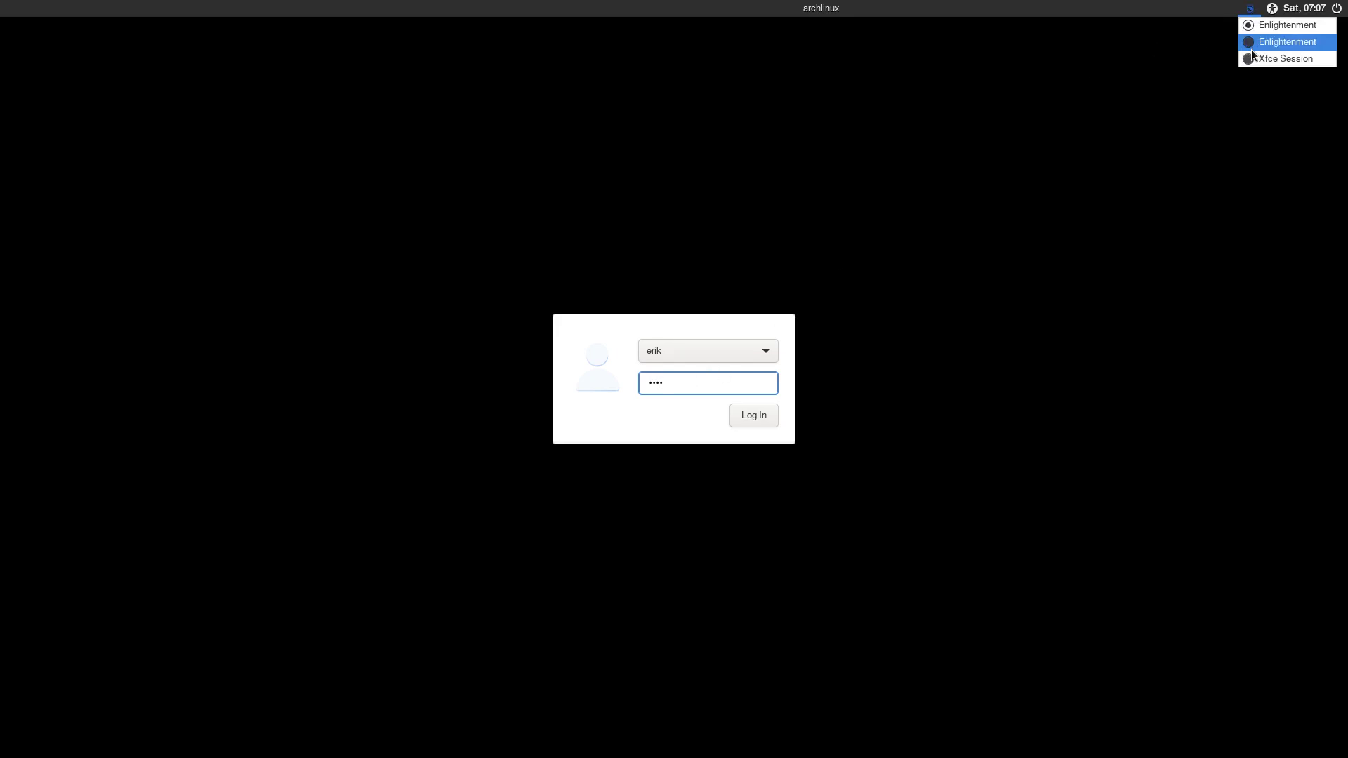
left_click(1255, 41)
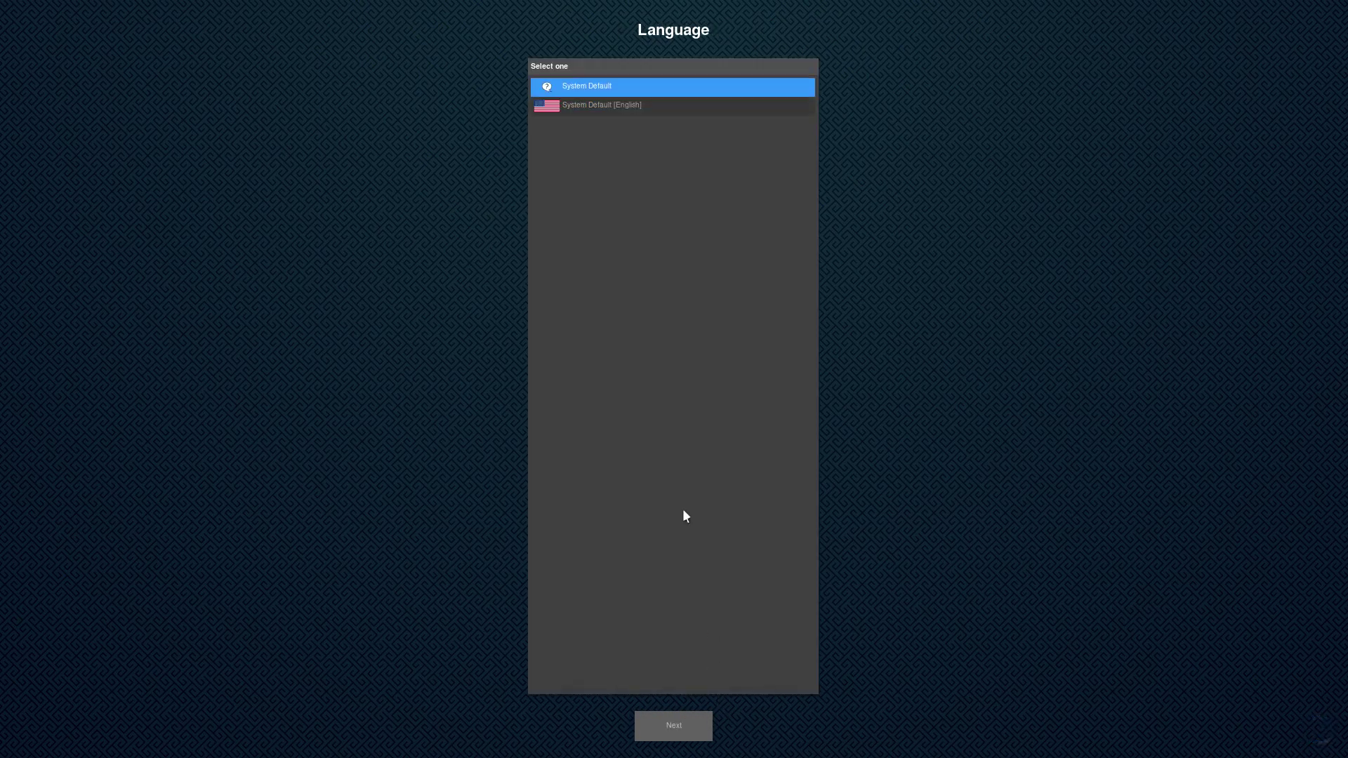
Step: Keep the default language, choose Belgian keyboard, Computer profile and 1.2 sizing
left_click(675, 736)
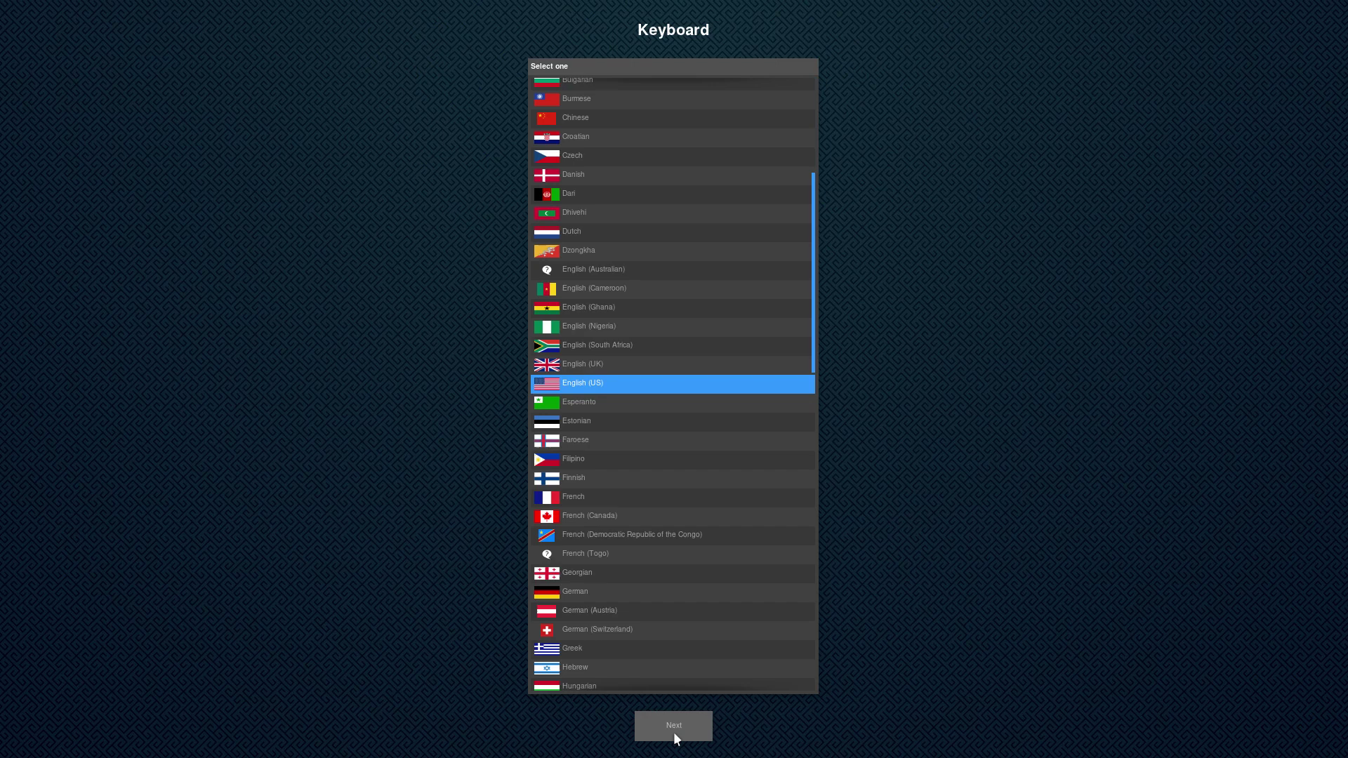
scroll(616, 347, "up", 2)
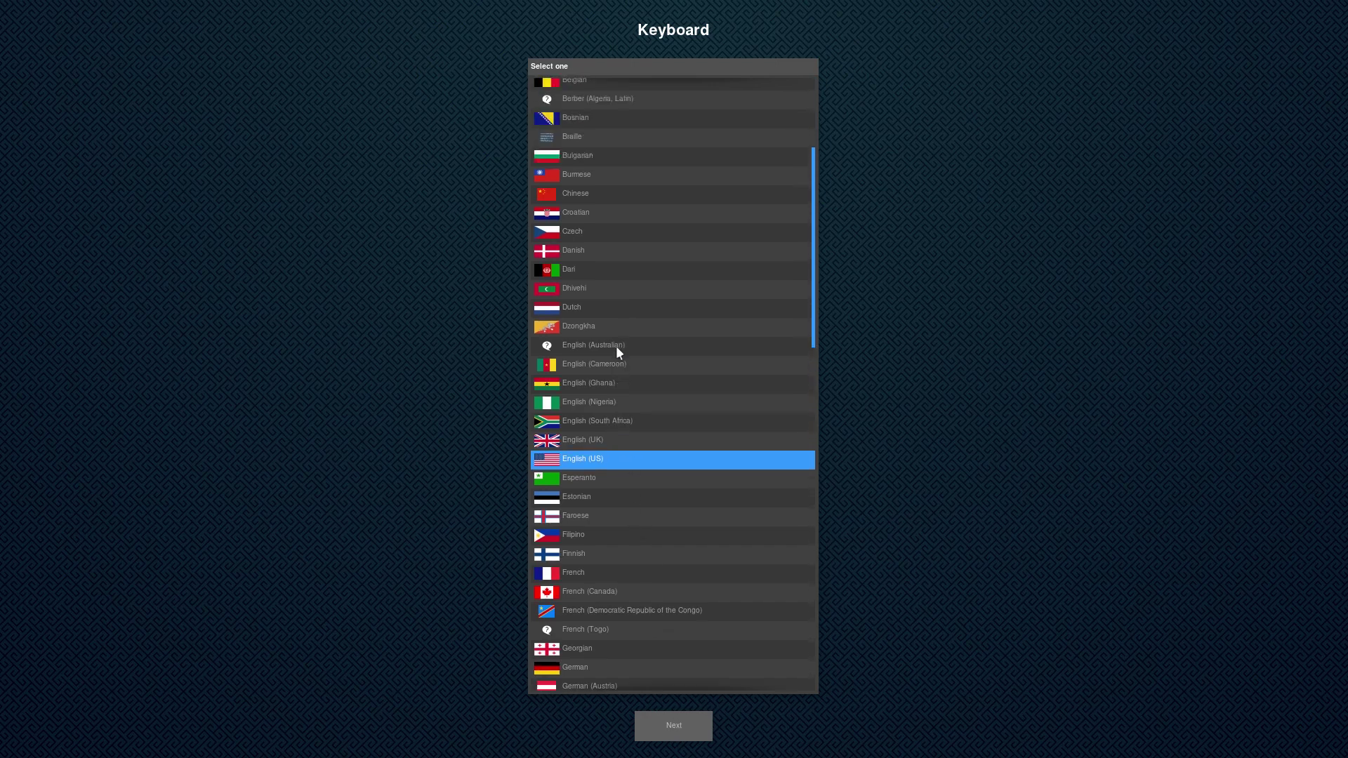
scroll(616, 347, "up", 3)
left_click(581, 175)
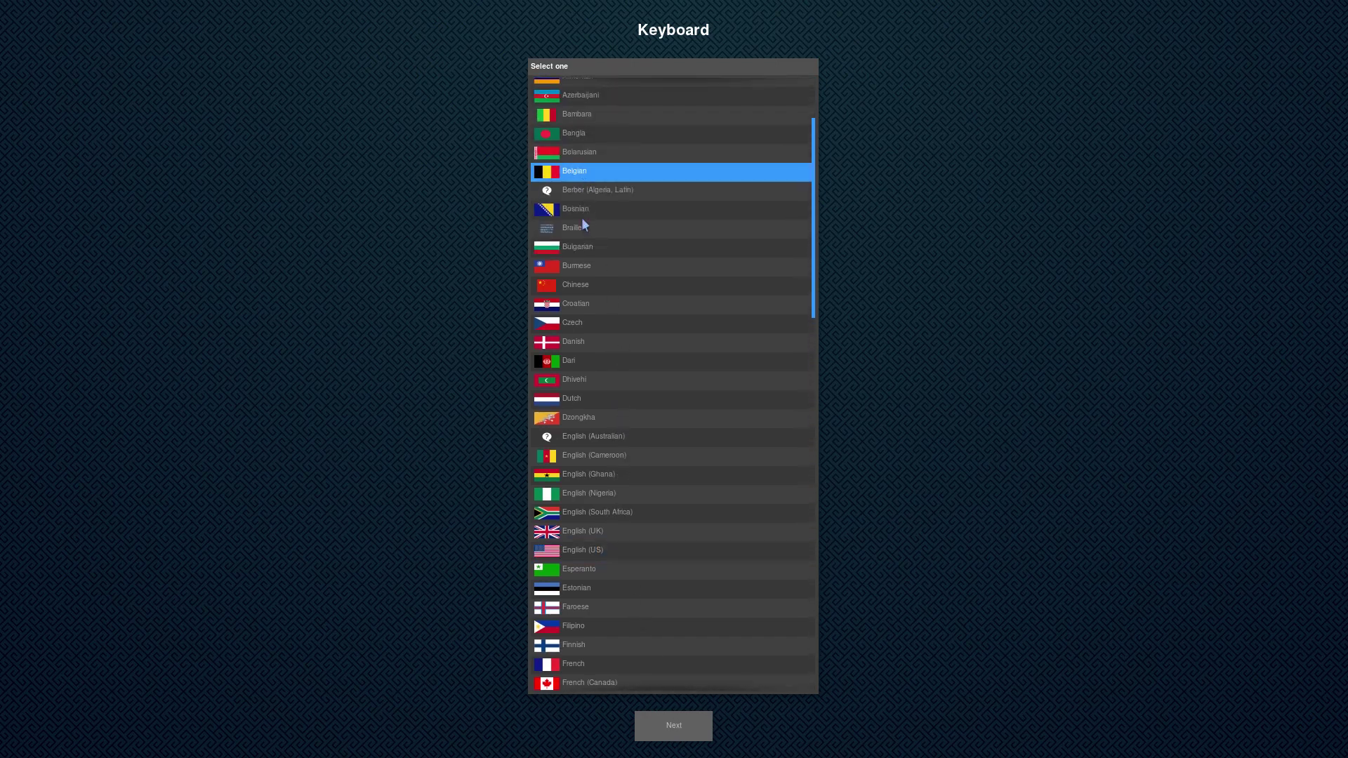
left_click(667, 719)
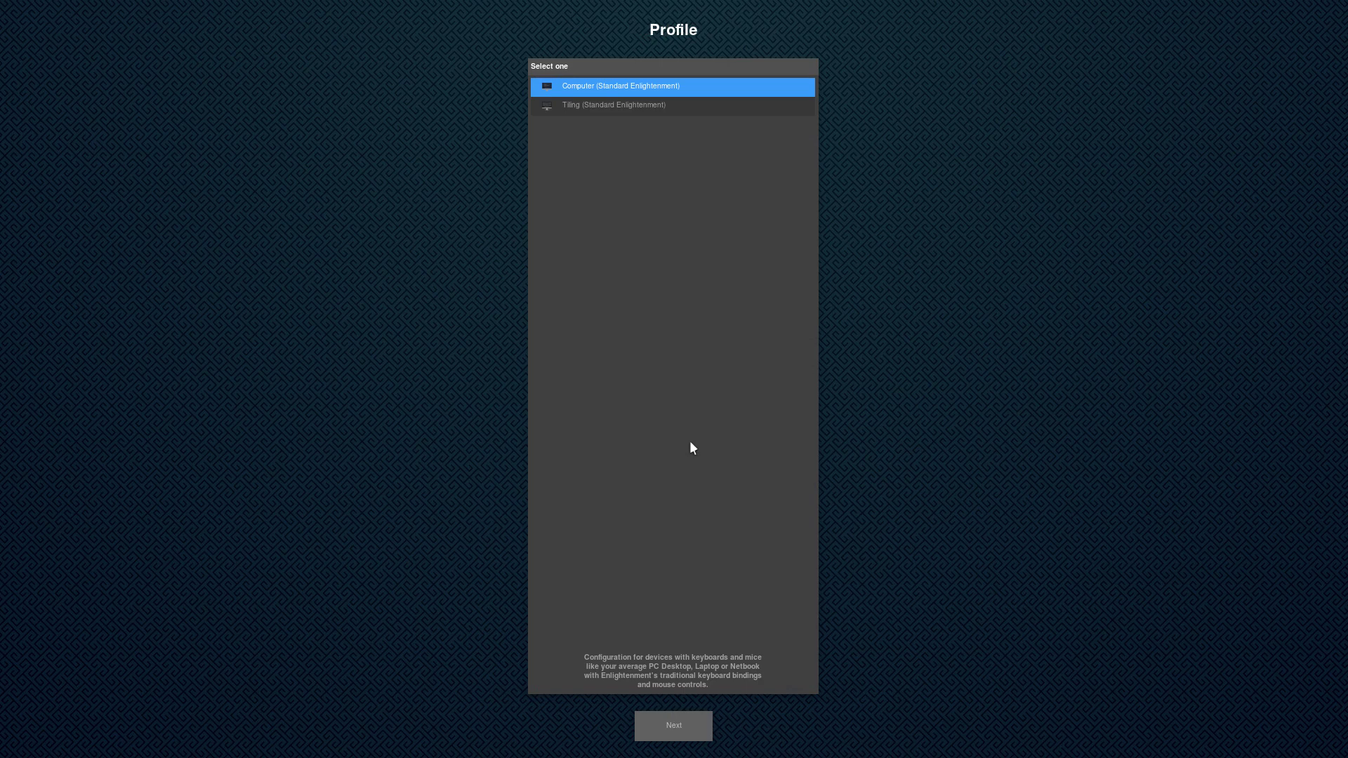
left_click(635, 90)
left_click(690, 723)
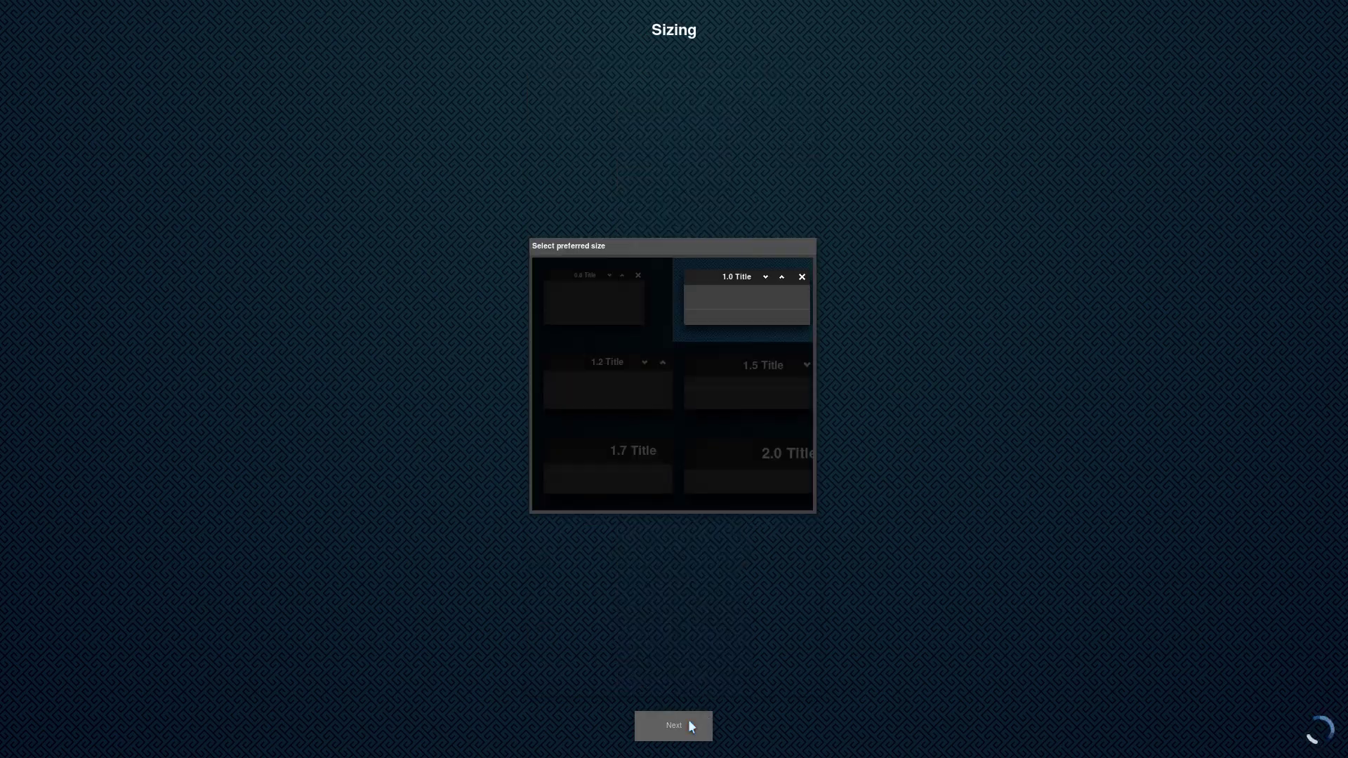
left_click(633, 402)
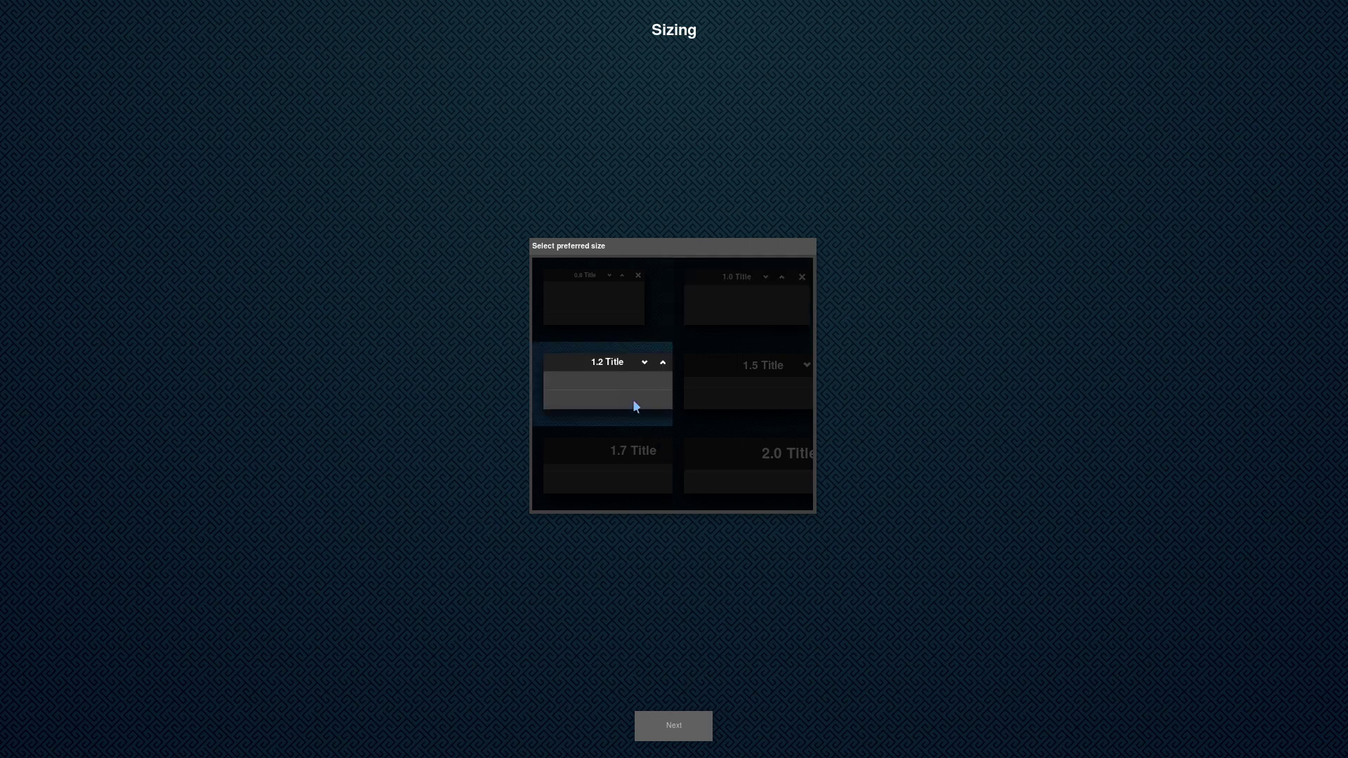
Step: Accept defaults for focus, network, Bluetooth, compositing and updates to finish the wizard
left_click(678, 730)
left_click(676, 727)
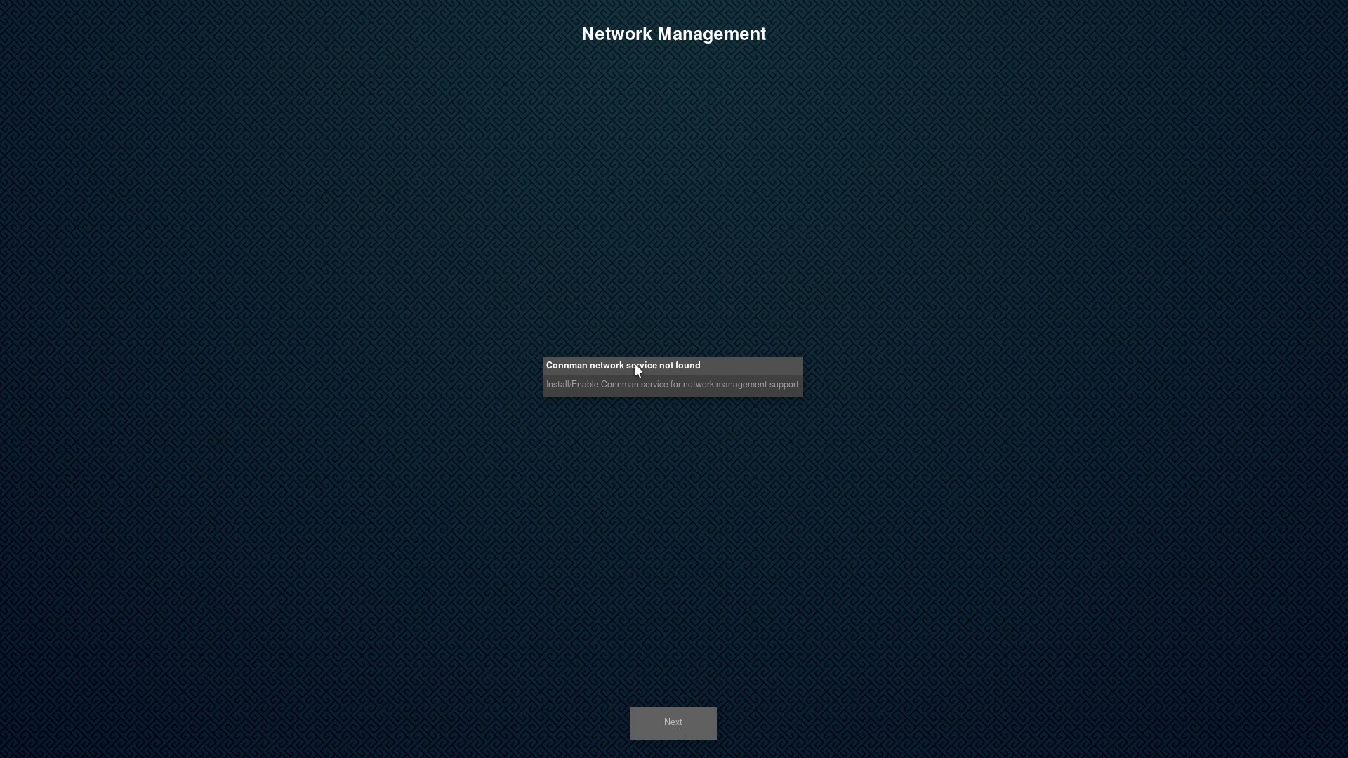
left_click(674, 729)
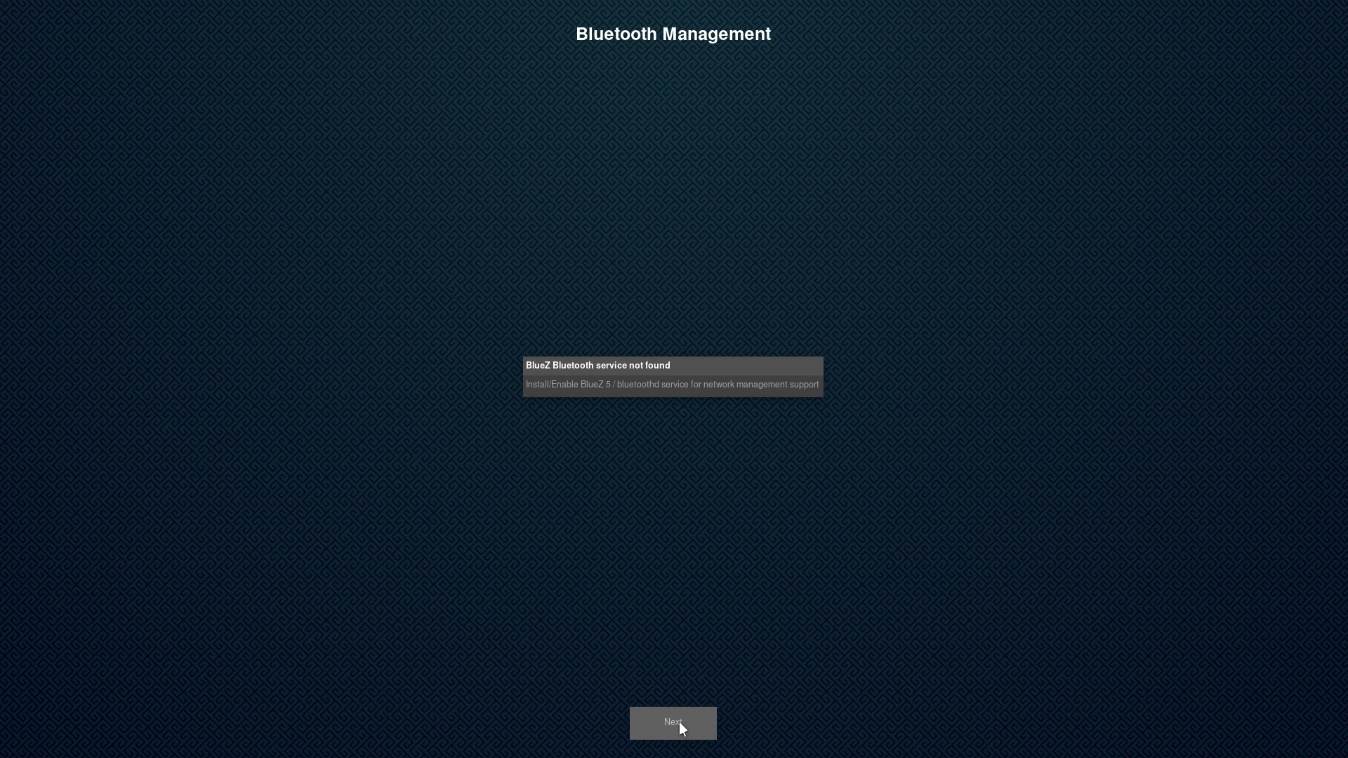
left_click(680, 723)
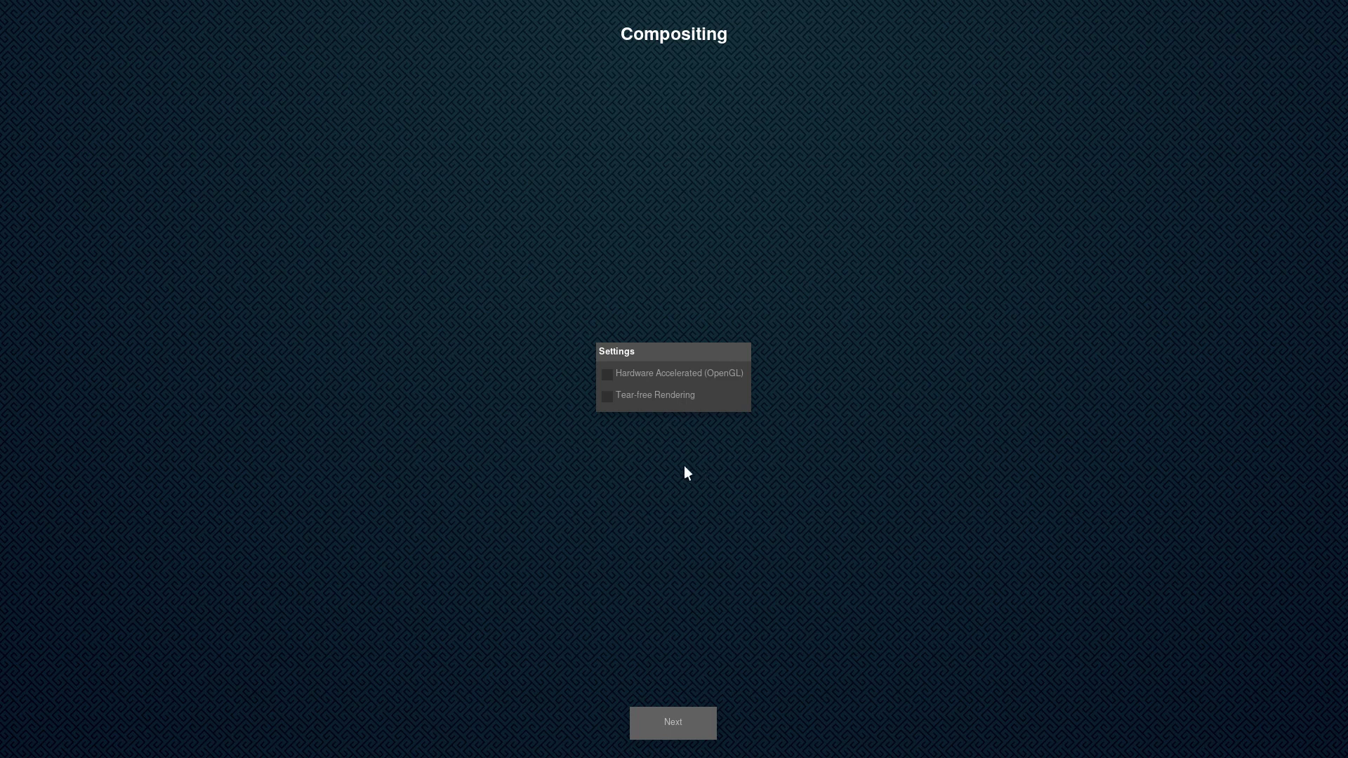
left_click(672, 729)
left_click(669, 724)
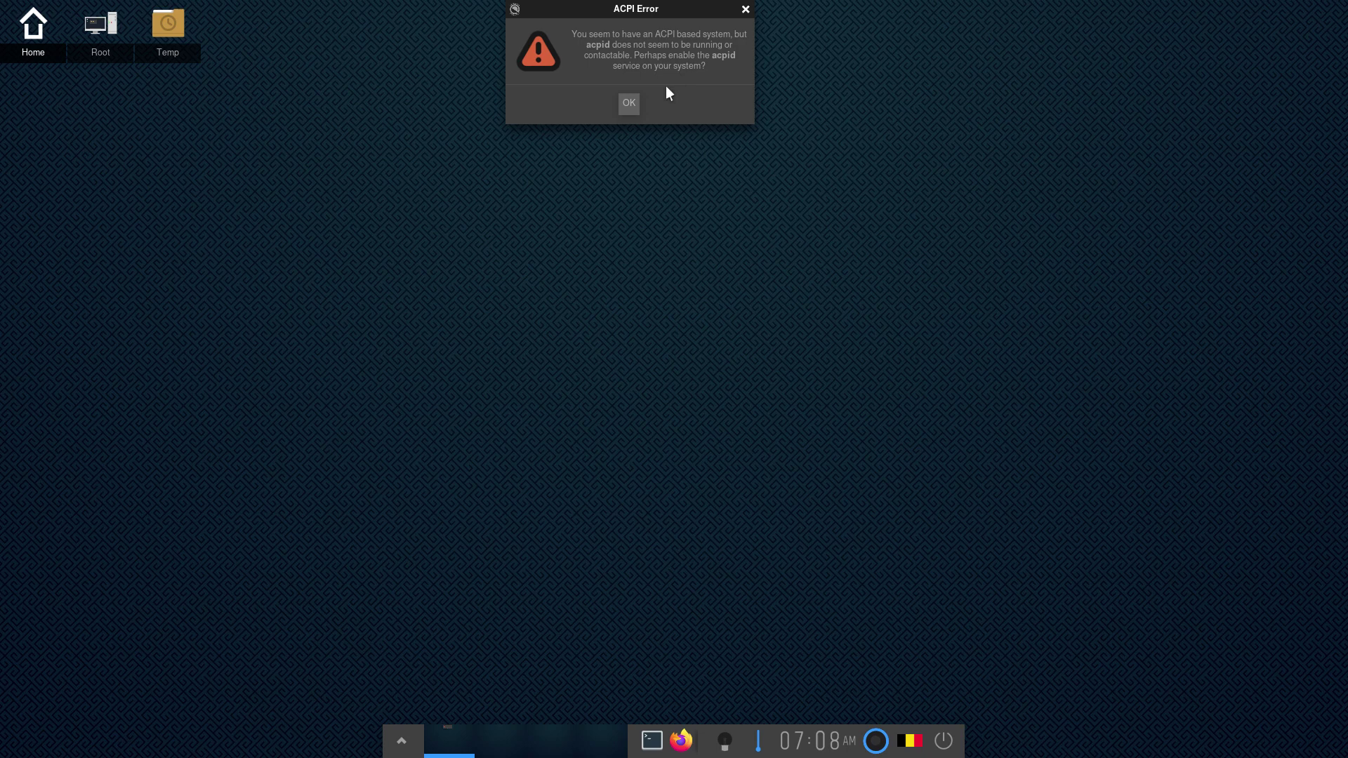
Step: Dismiss the ACPI error and open the desktop main menu to show Settings
left_click(629, 104)
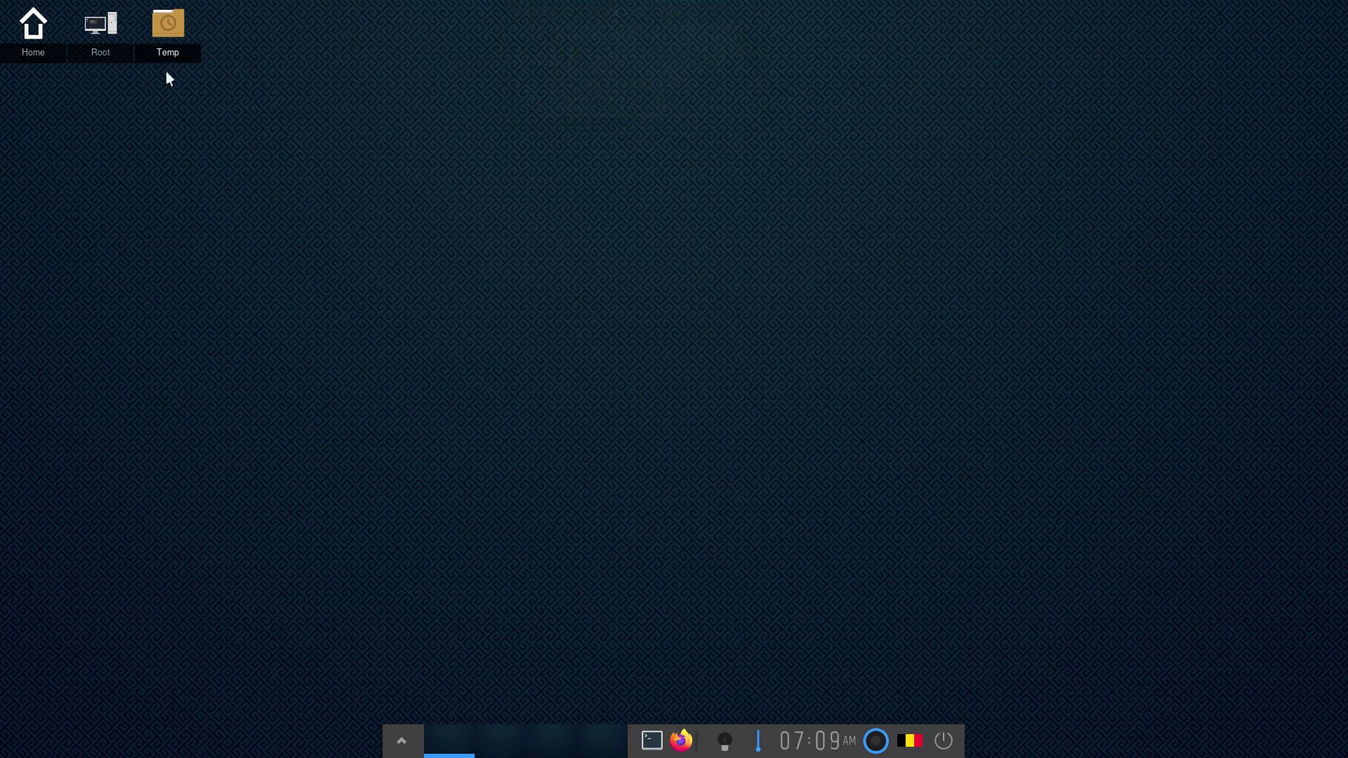
left_click(125, 137)
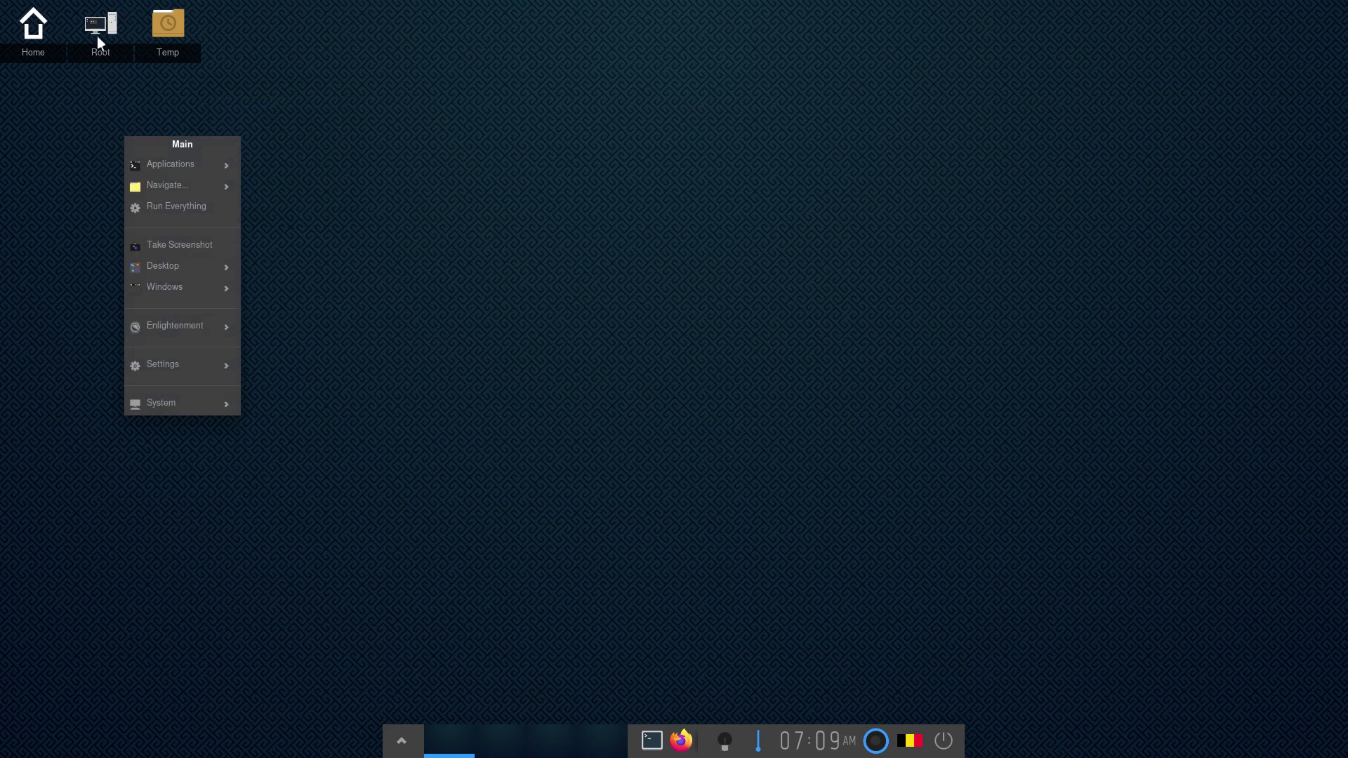
key("Escape")
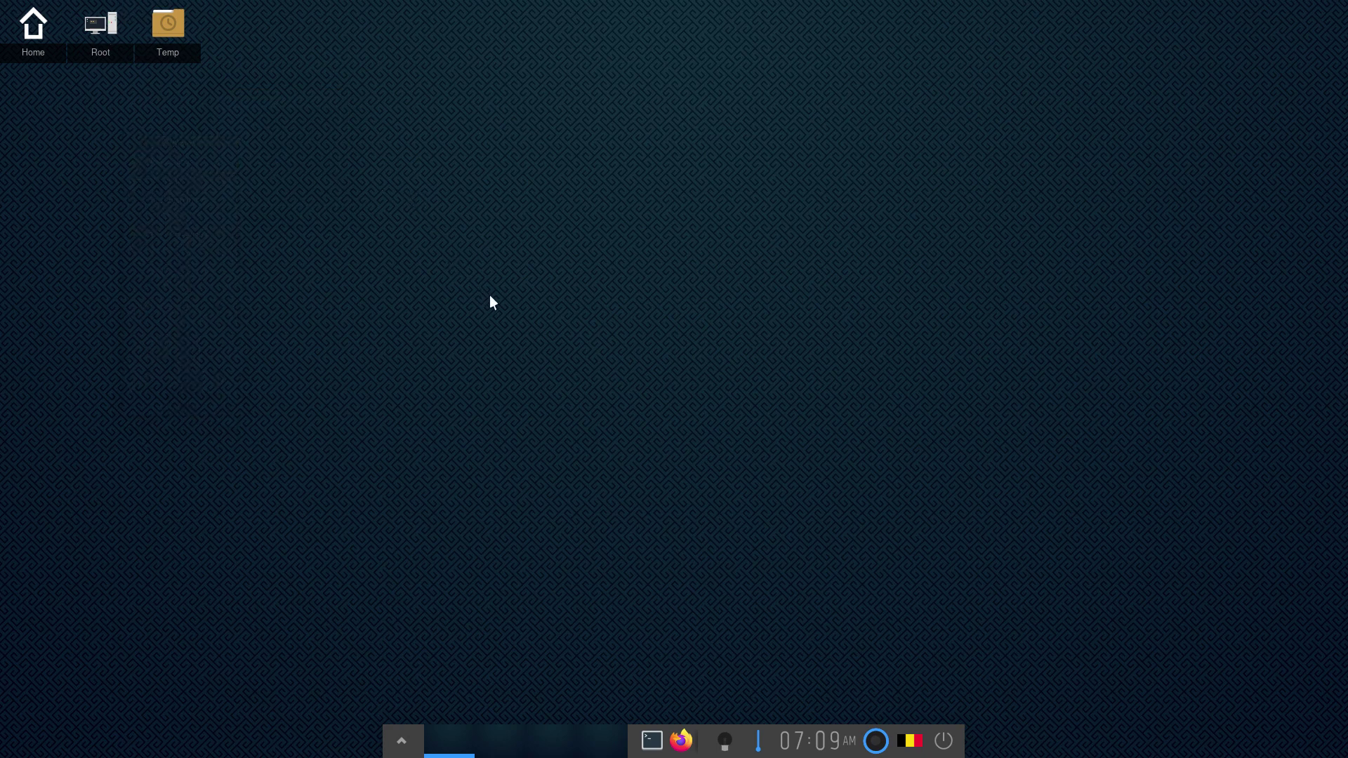
left_click(491, 295)
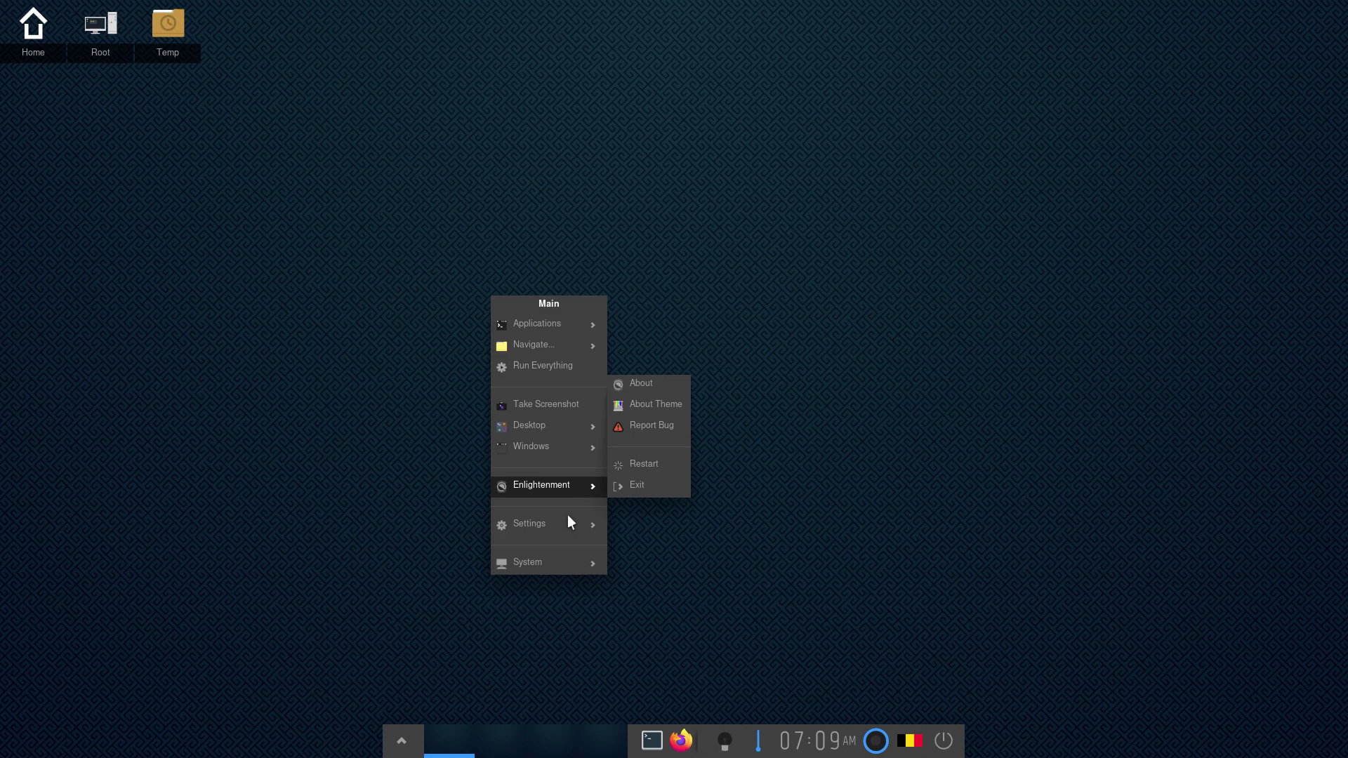
mouse_move(529, 524)
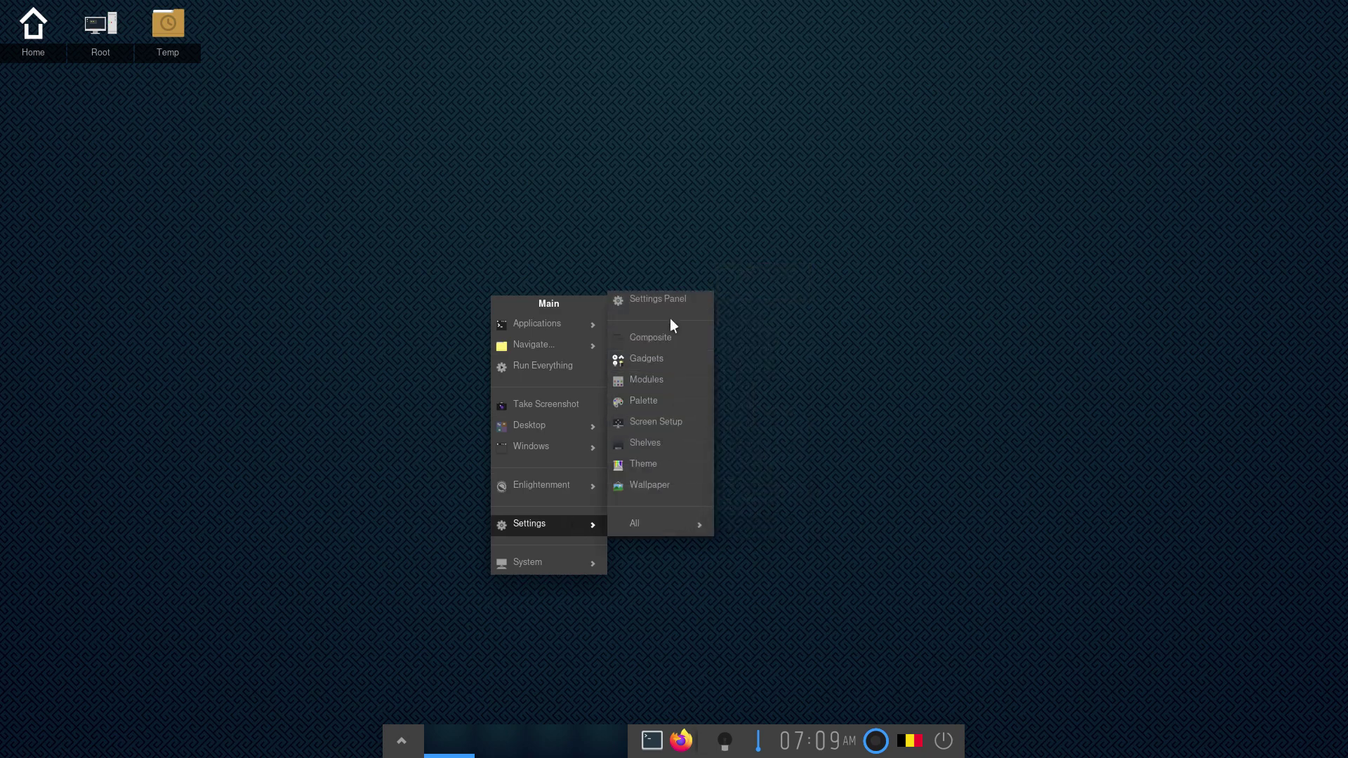
Step: Close the Settings panel and open Wallpaper settings from the main menu
left_click(668, 302)
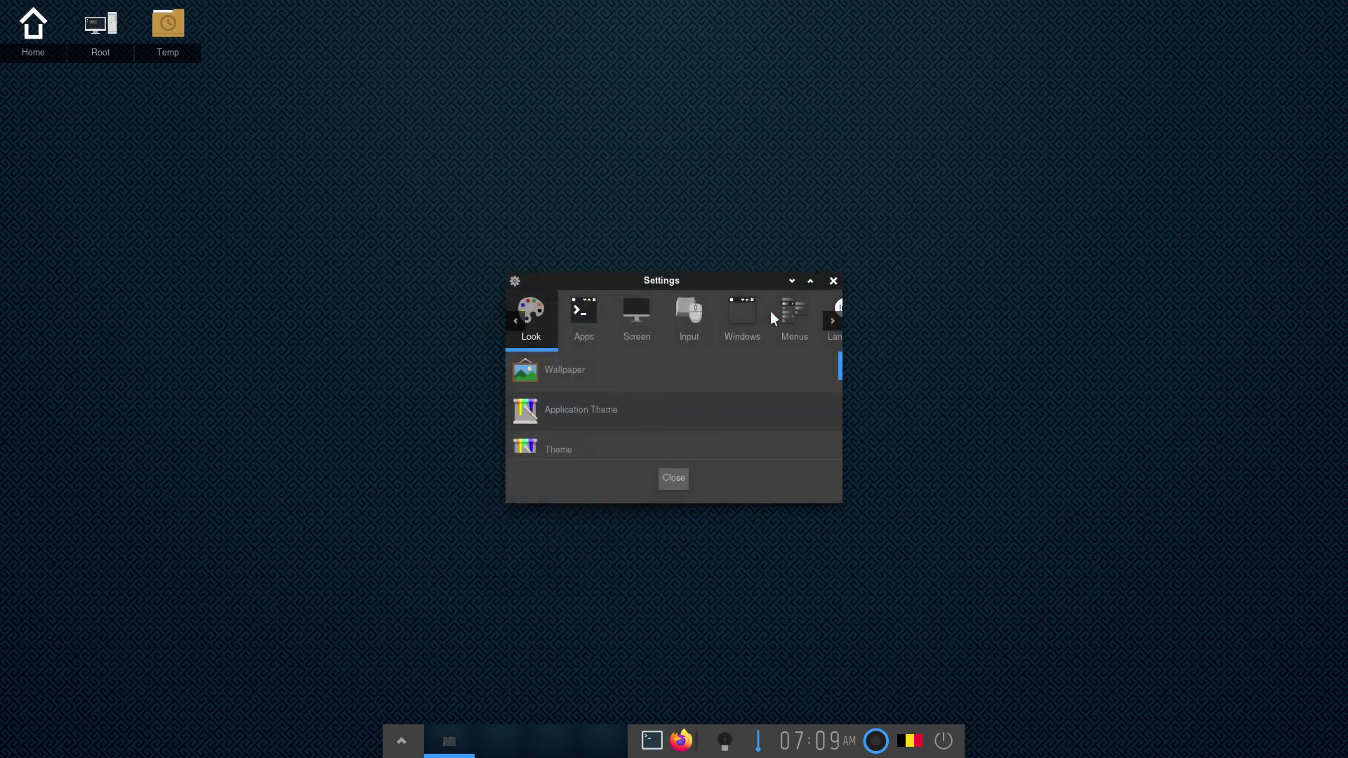
left_click(834, 282)
left_click(404, 745)
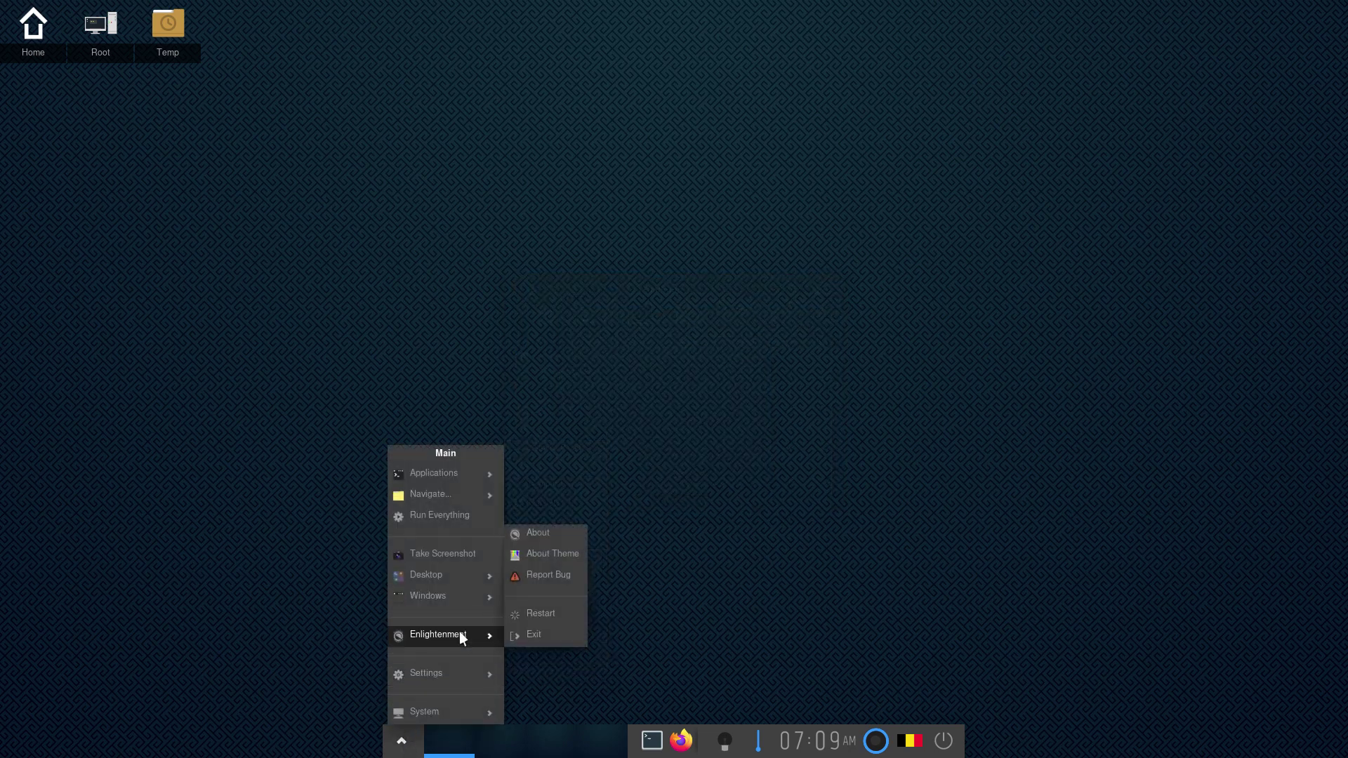
mouse_move(442, 673)
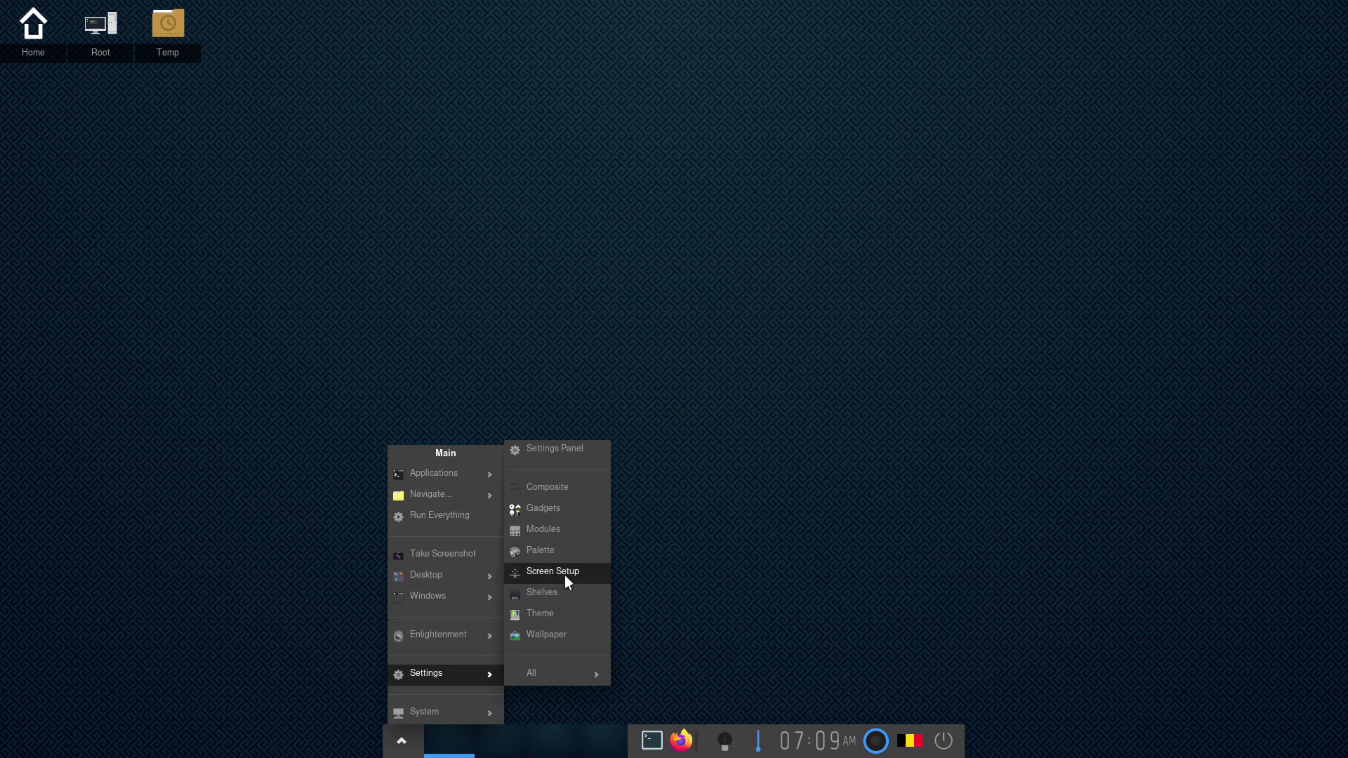
left_click(576, 631)
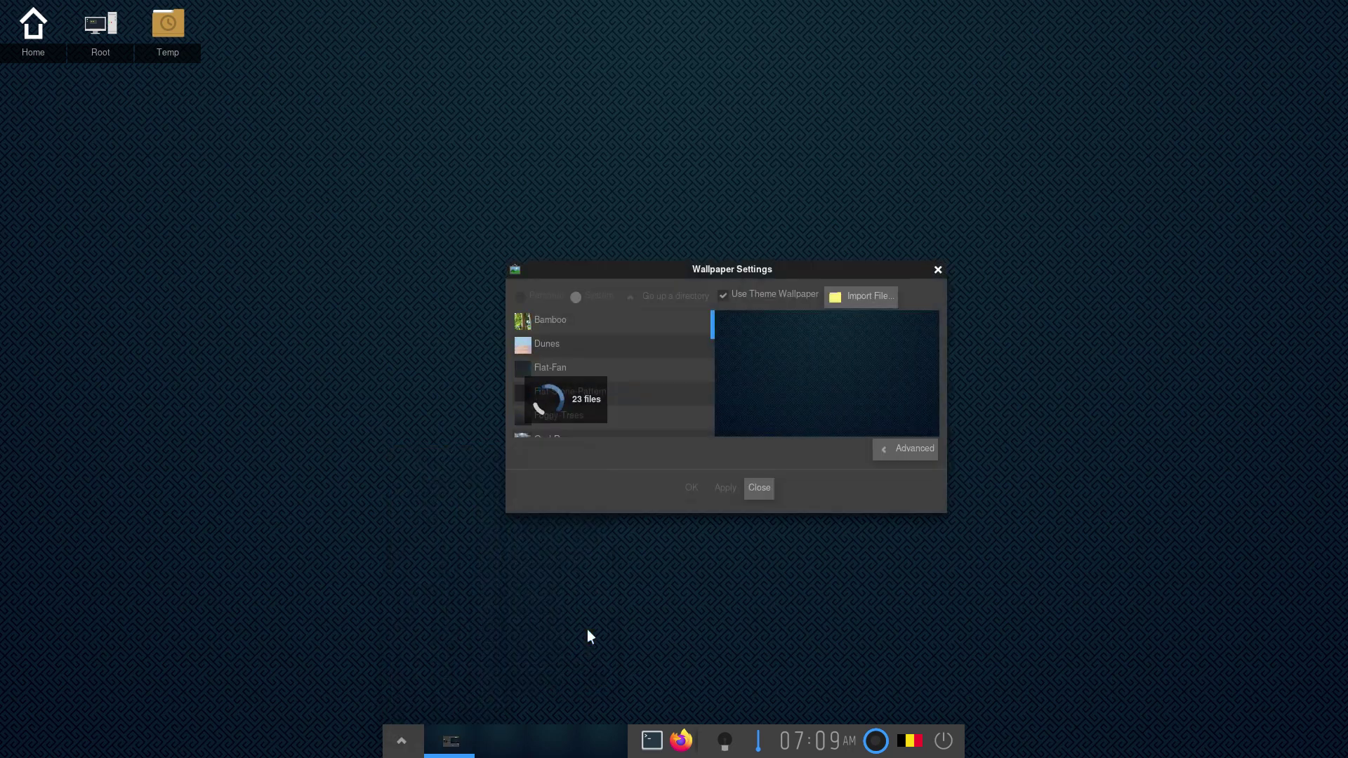
Step: Preview Flat-Fan, Foggy-Trees and Lichen-Branches, then apply Green-Maple as the wallpaper
left_click(607, 372)
left_click(600, 407)
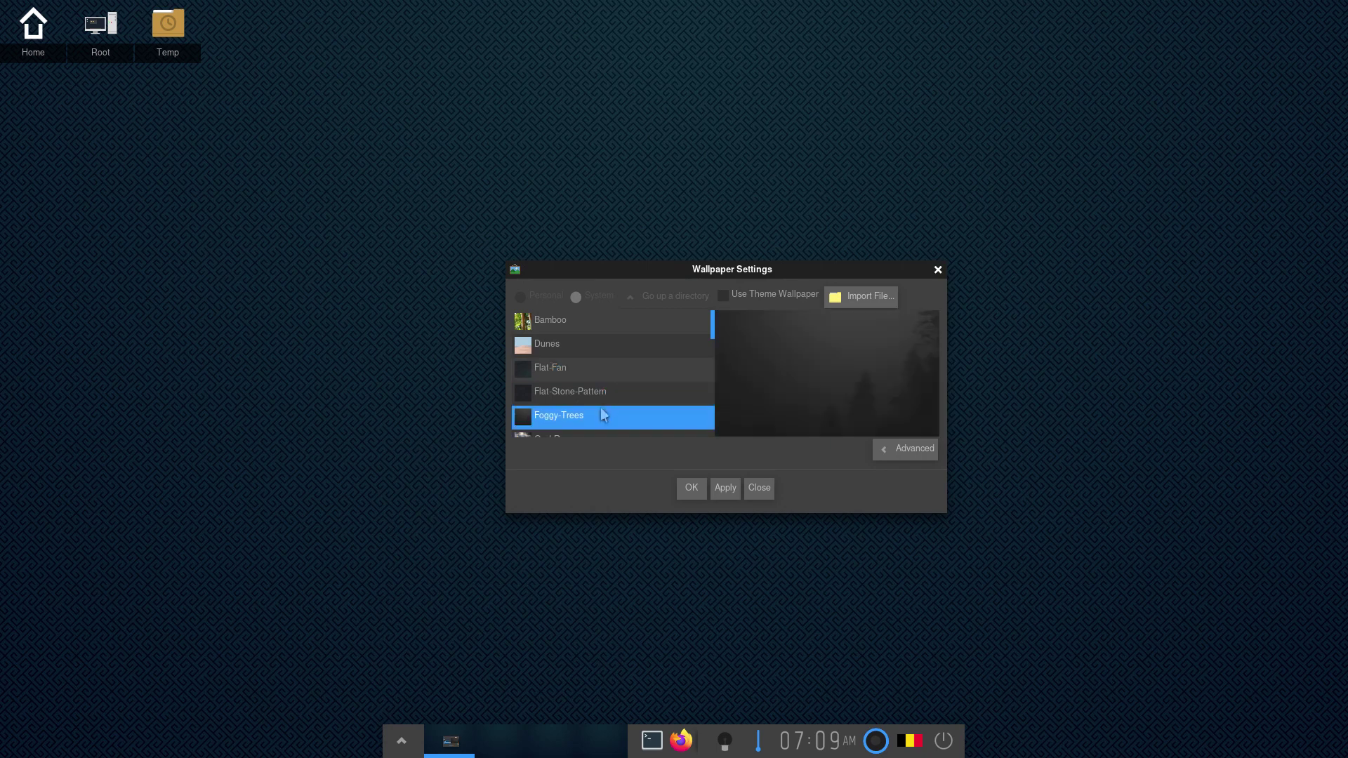
scroll(592, 419, "down", 3)
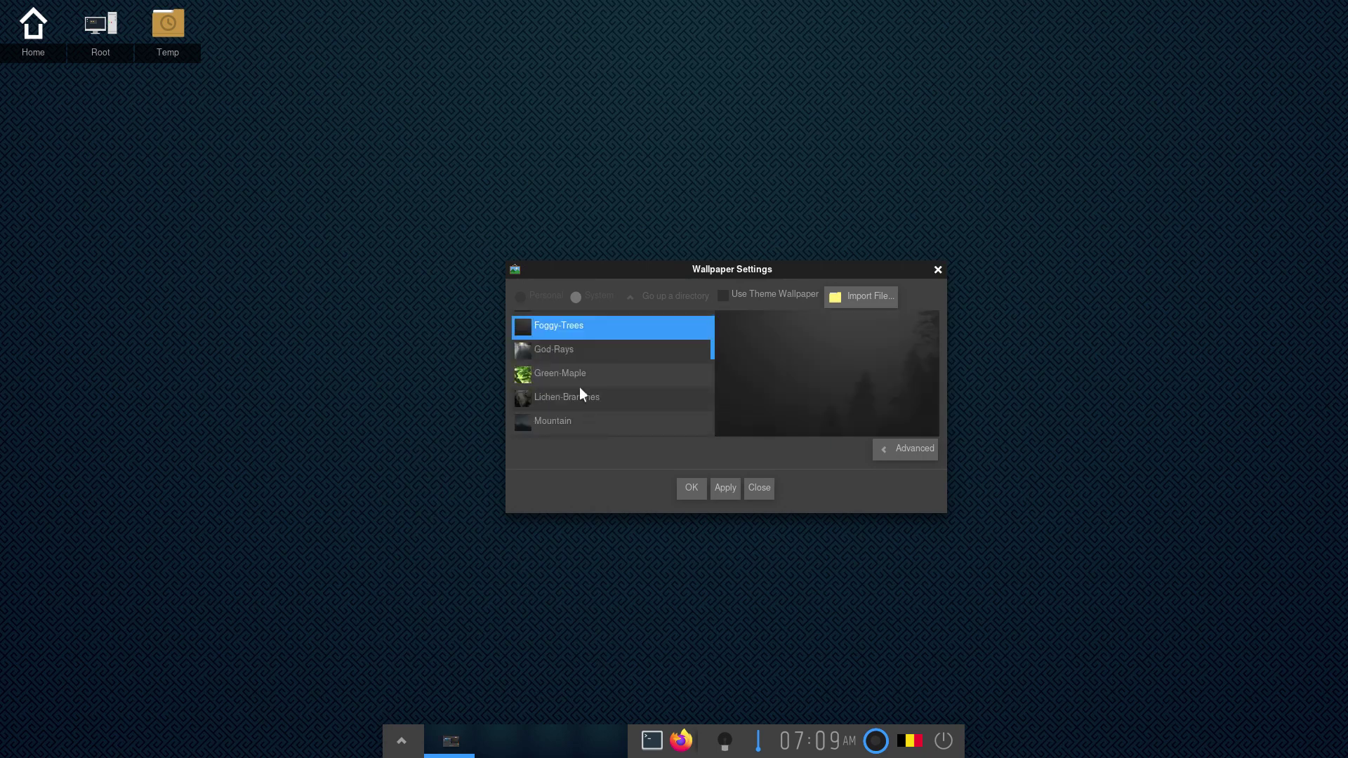
left_click(580, 383)
key("Up")
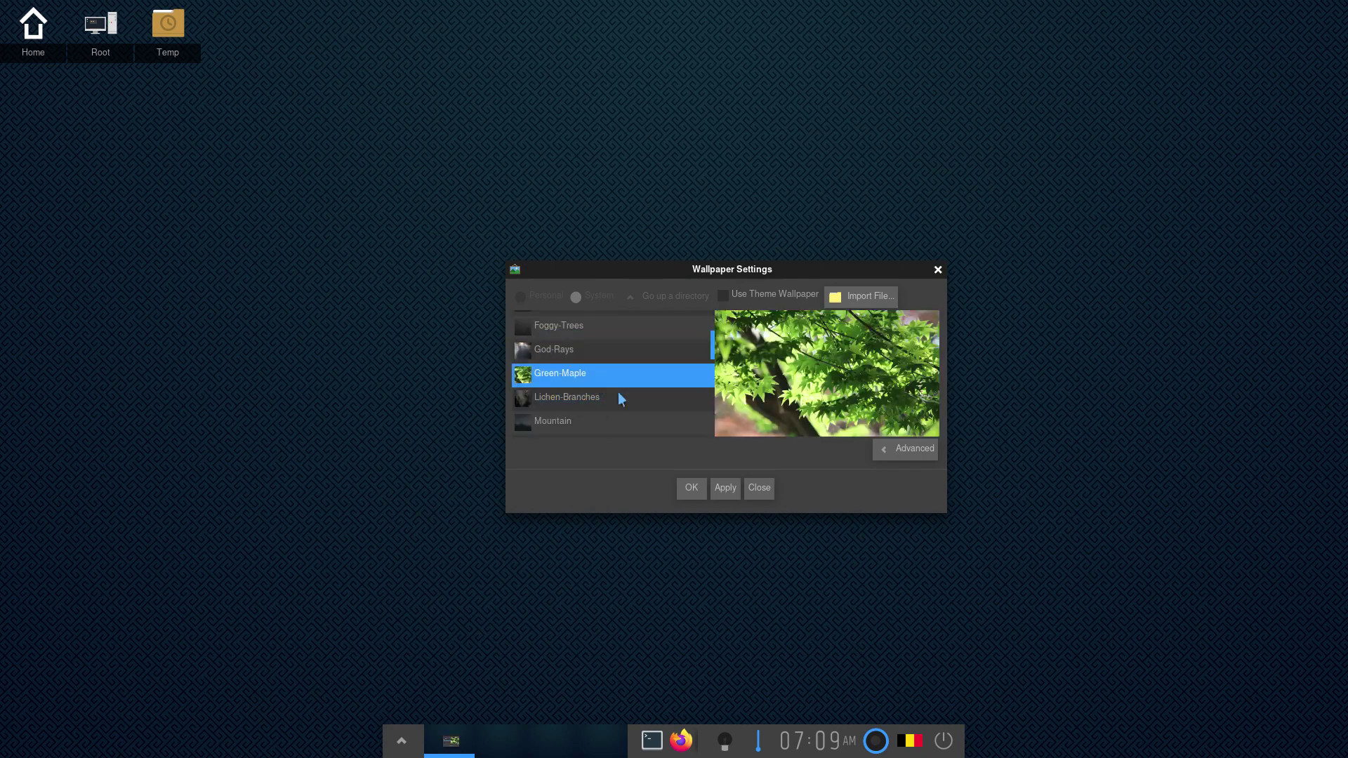
left_click(726, 488)
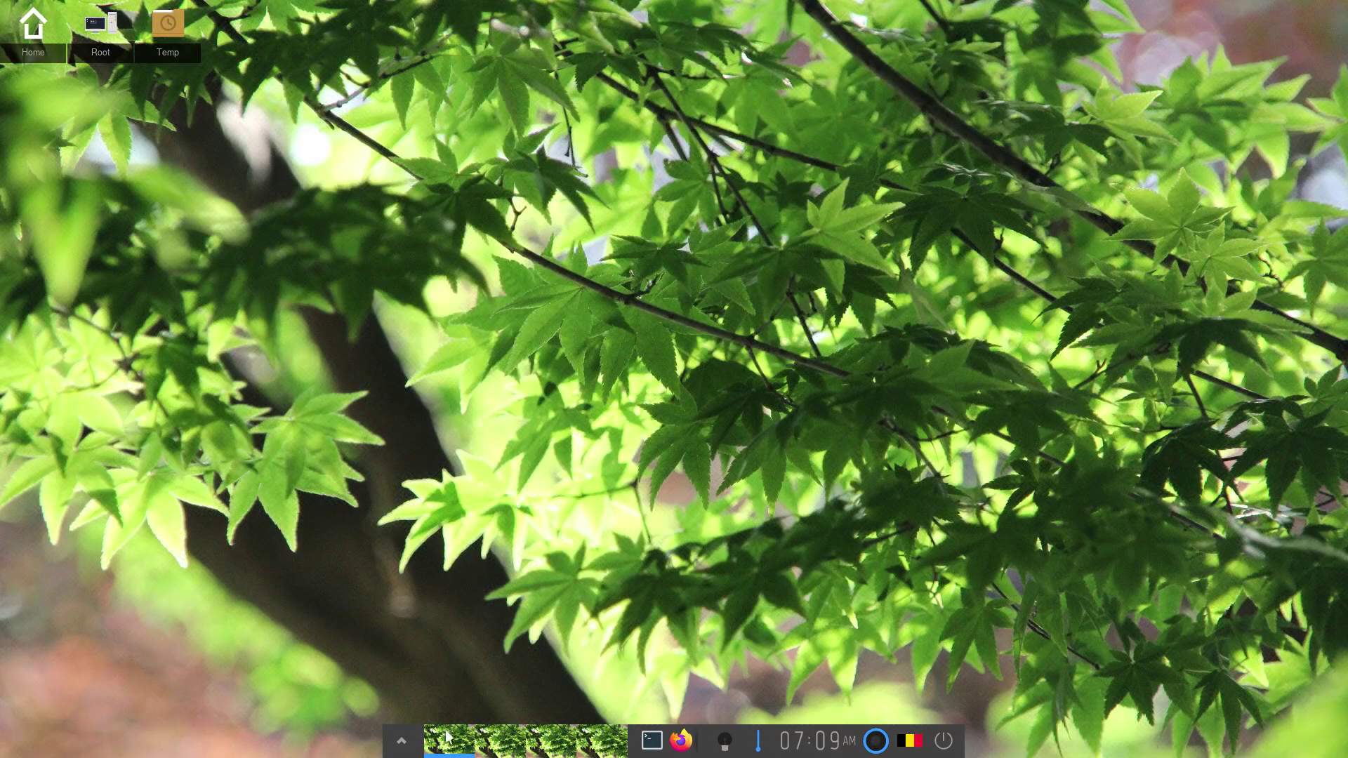
left_click(401, 740)
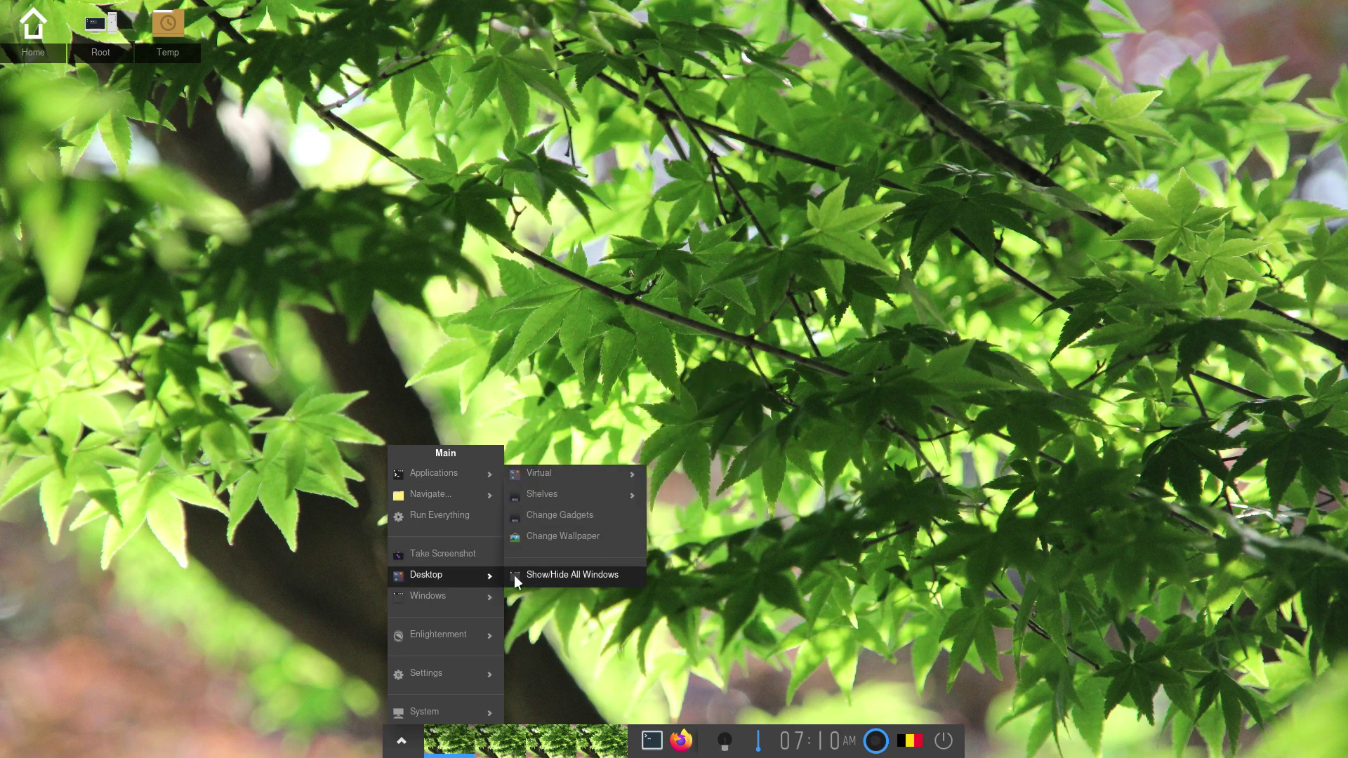
mouse_move(432, 597)
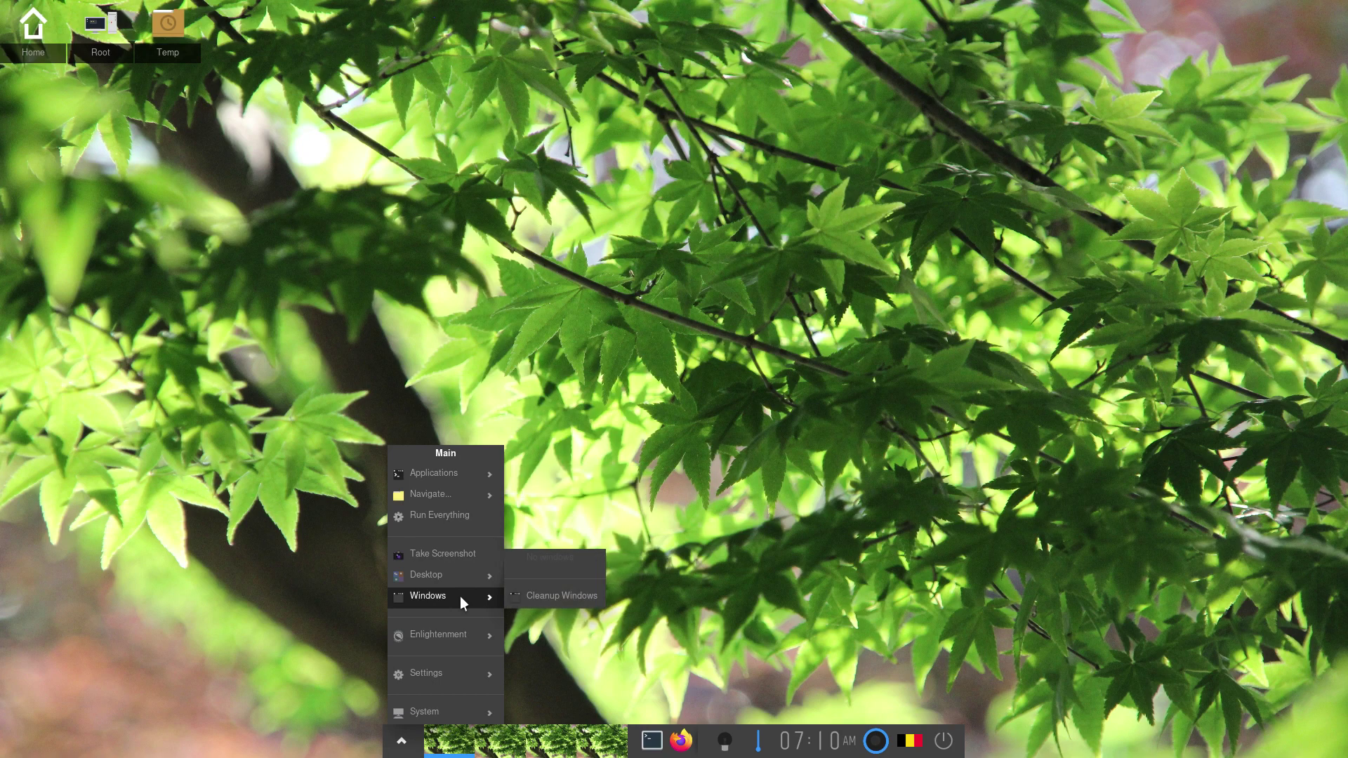
Step: Reopen and dismiss the main menu several times, closing it without locking the session
mouse_move(441, 635)
key("Escape")
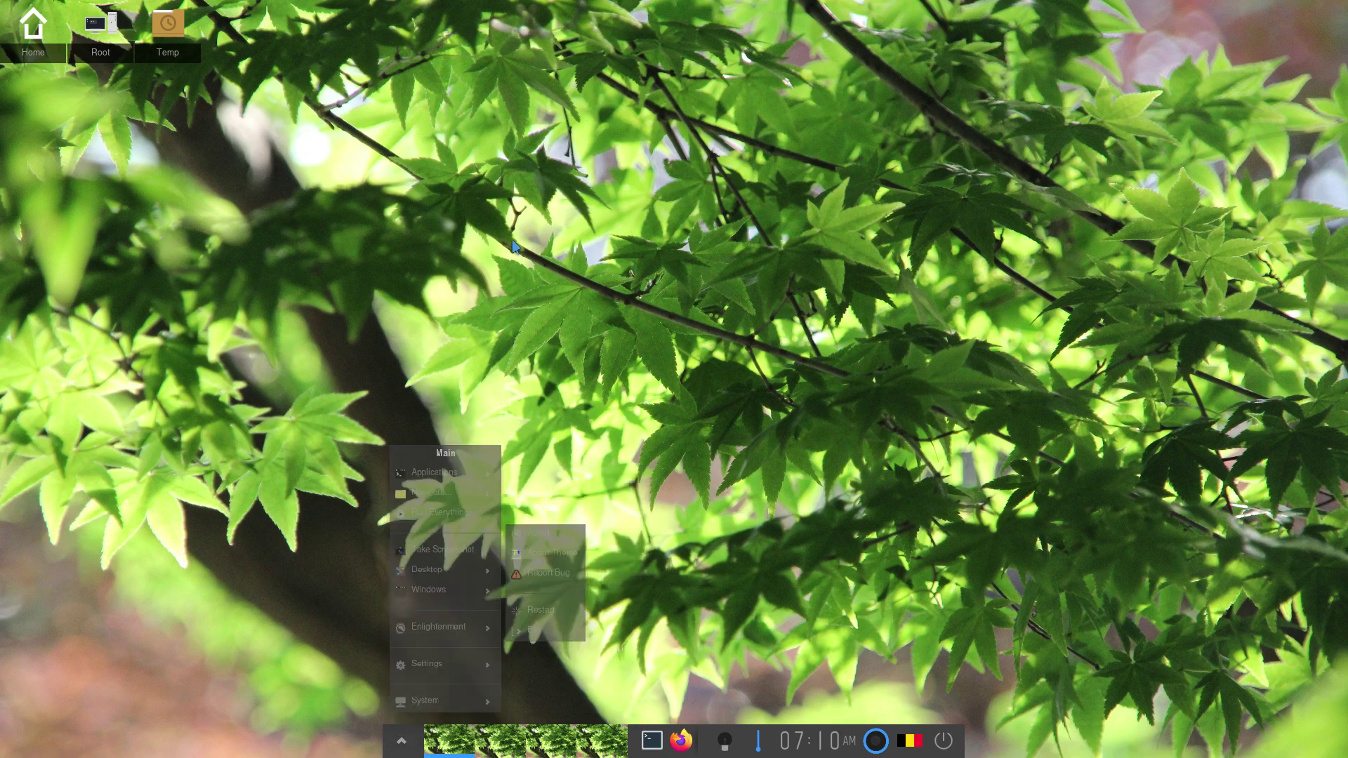
left_click(512, 239)
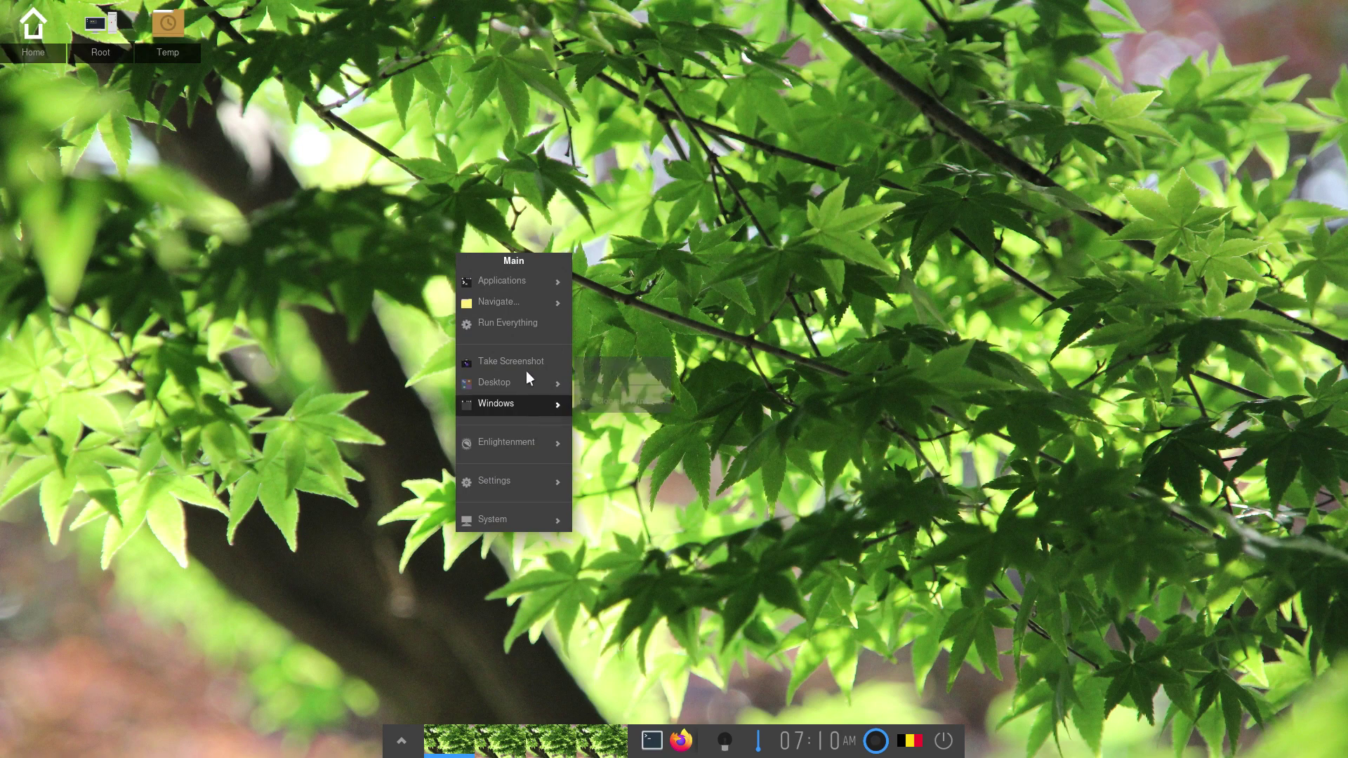
key("Escape")
left_click(528, 224)
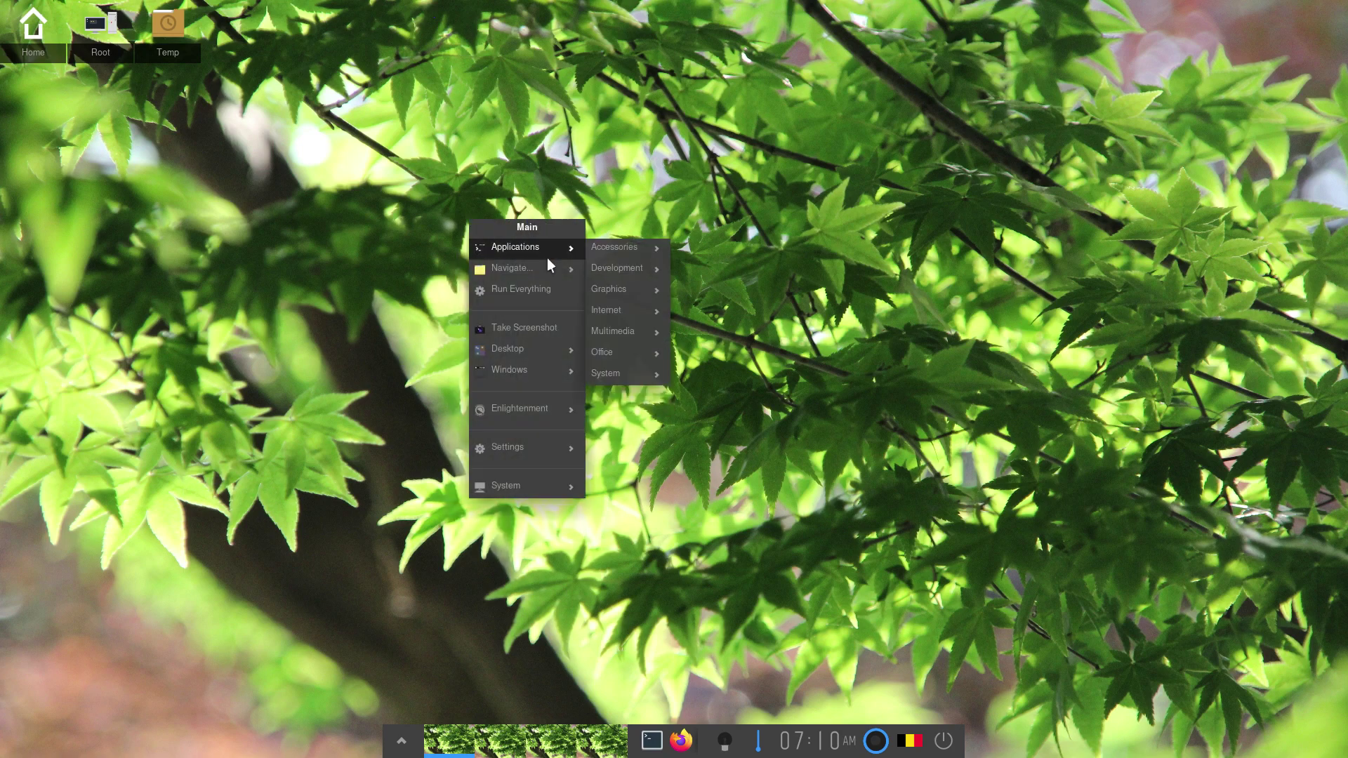
left_click(697, 183)
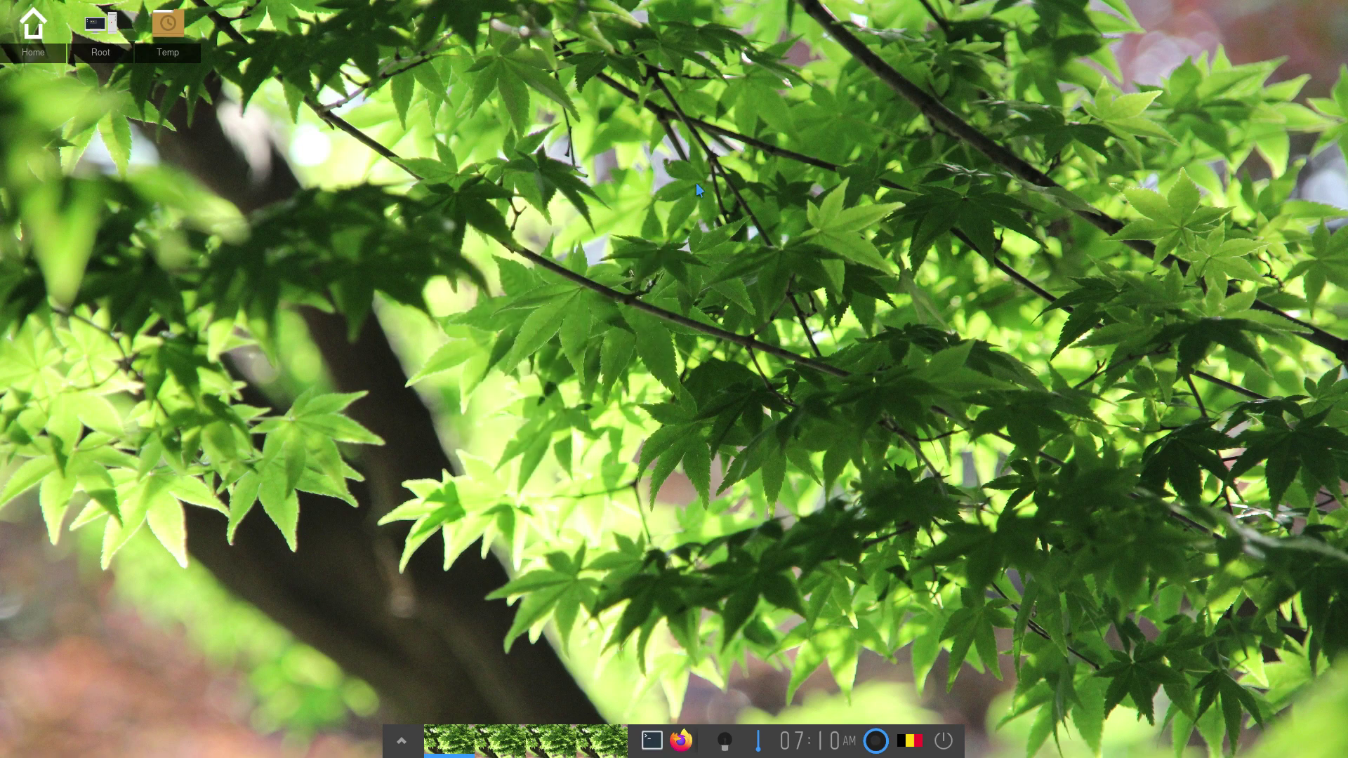
left_click(457, 241)
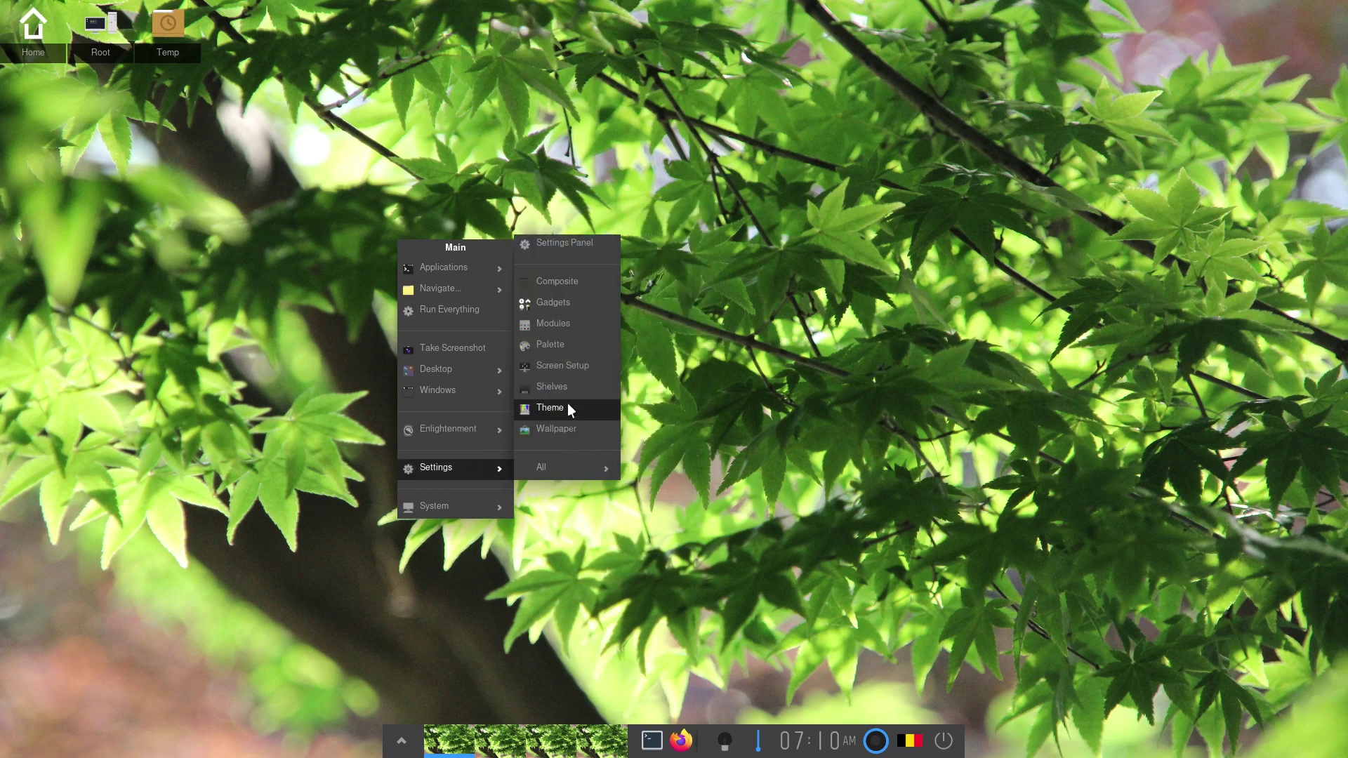
mouse_move(443, 507)
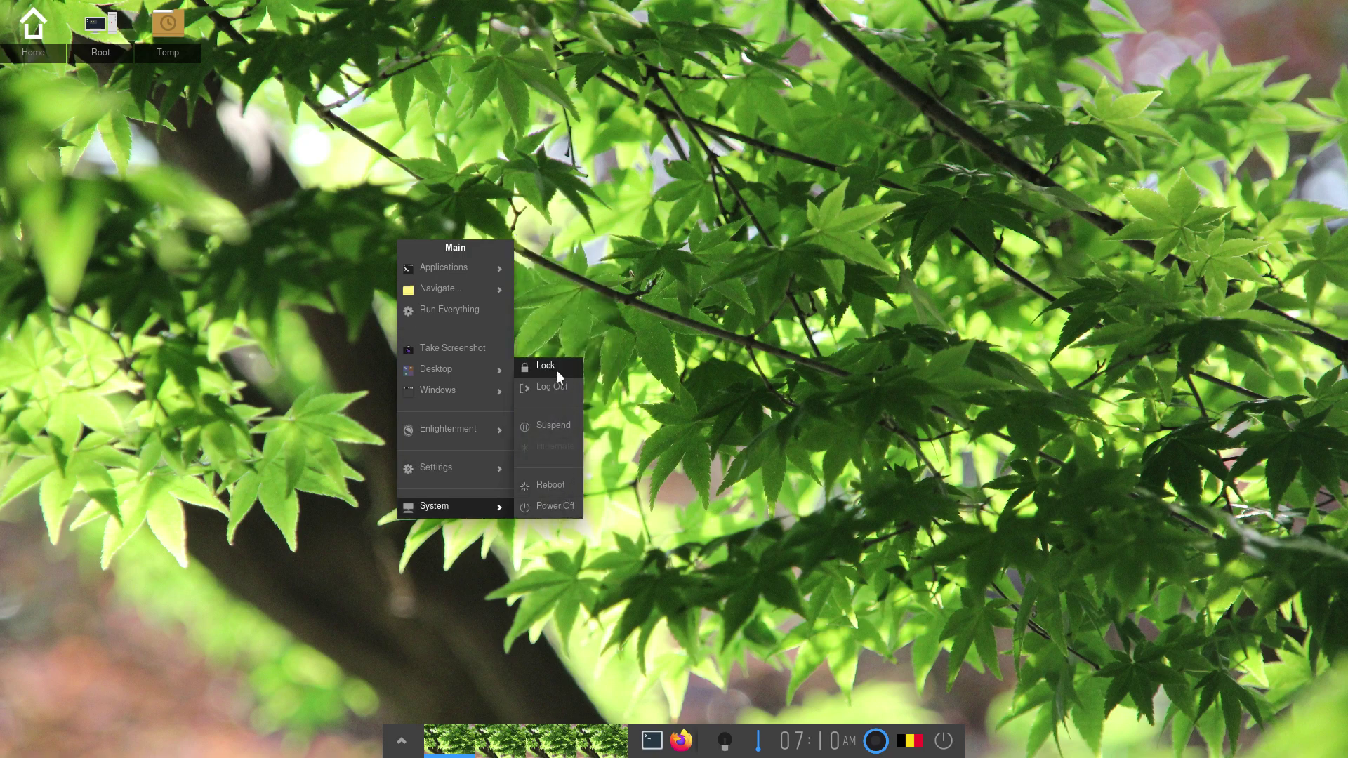
left_click(776, 347)
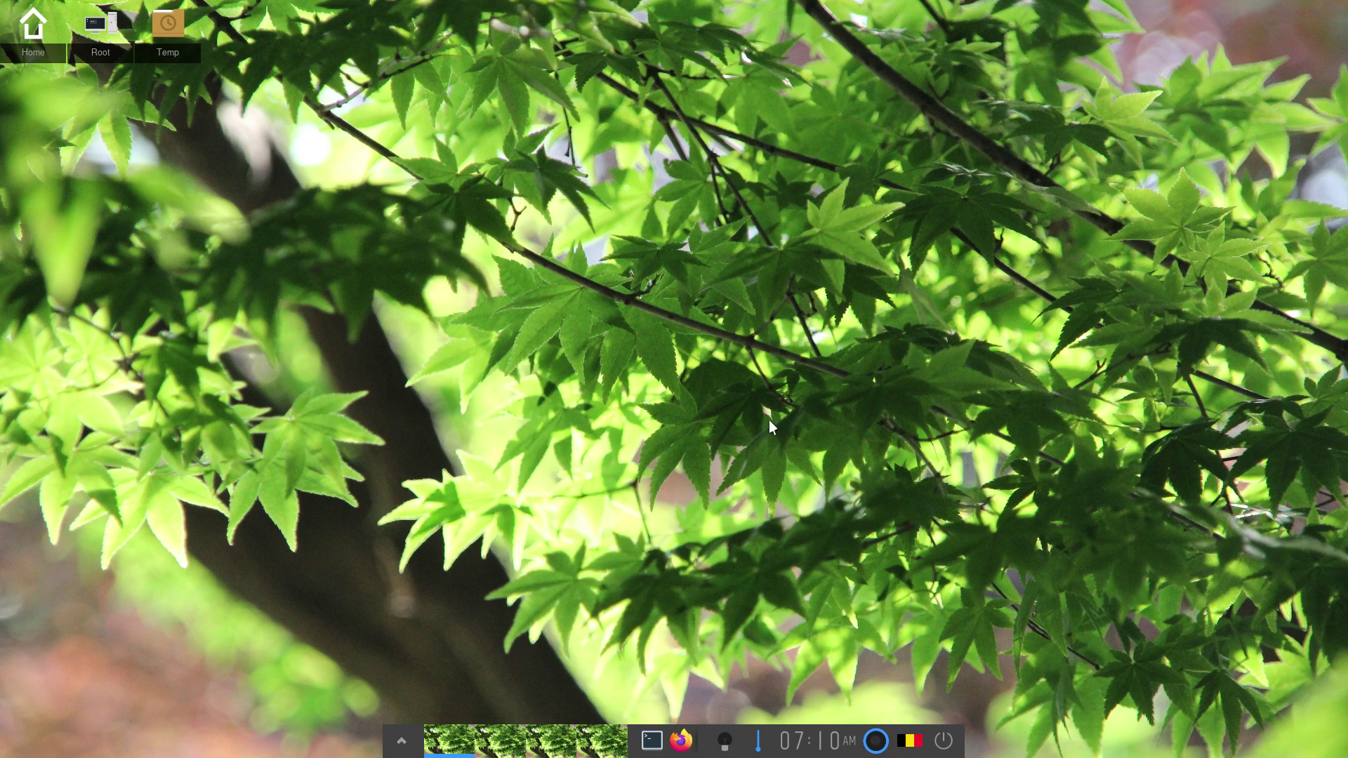
Step: Log out and pick Xfce Session in the LightDM greeter to log back in
left_click(943, 743)
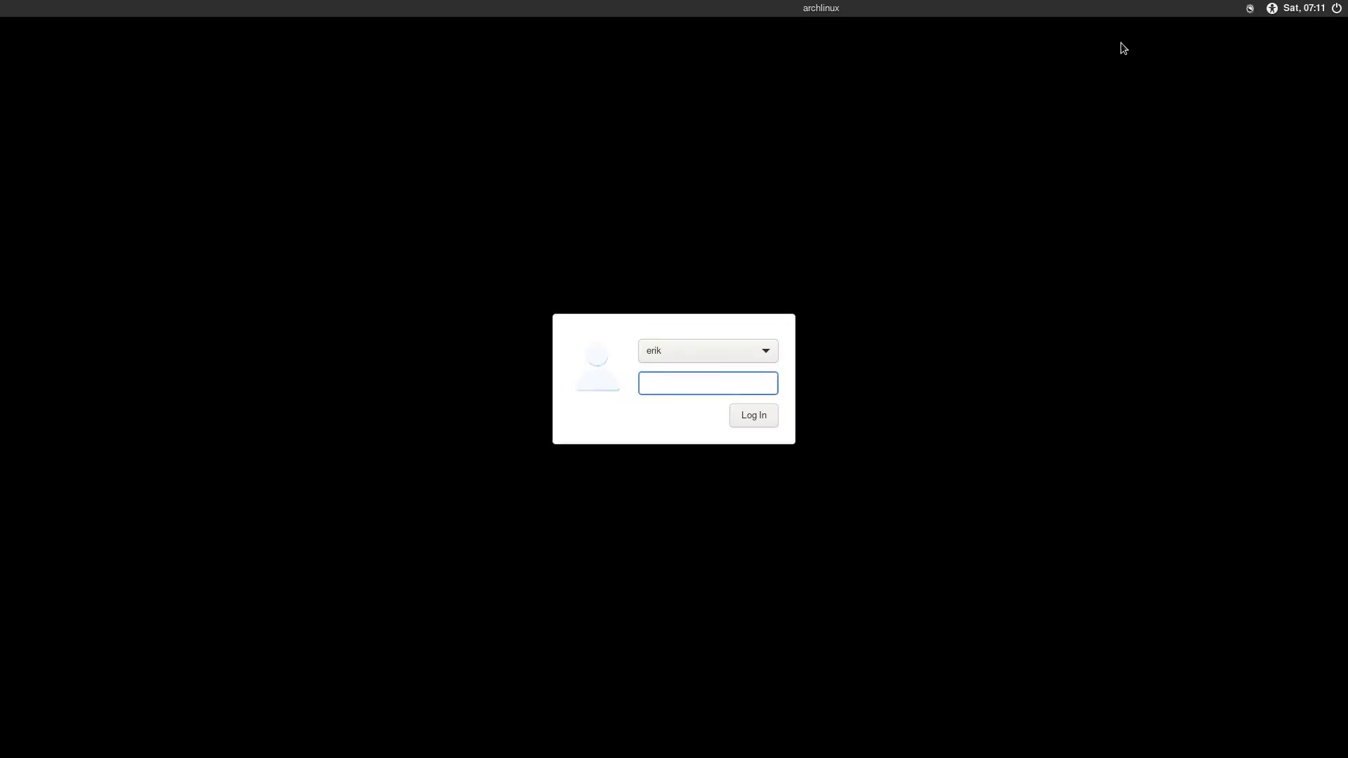
left_click(1250, 10)
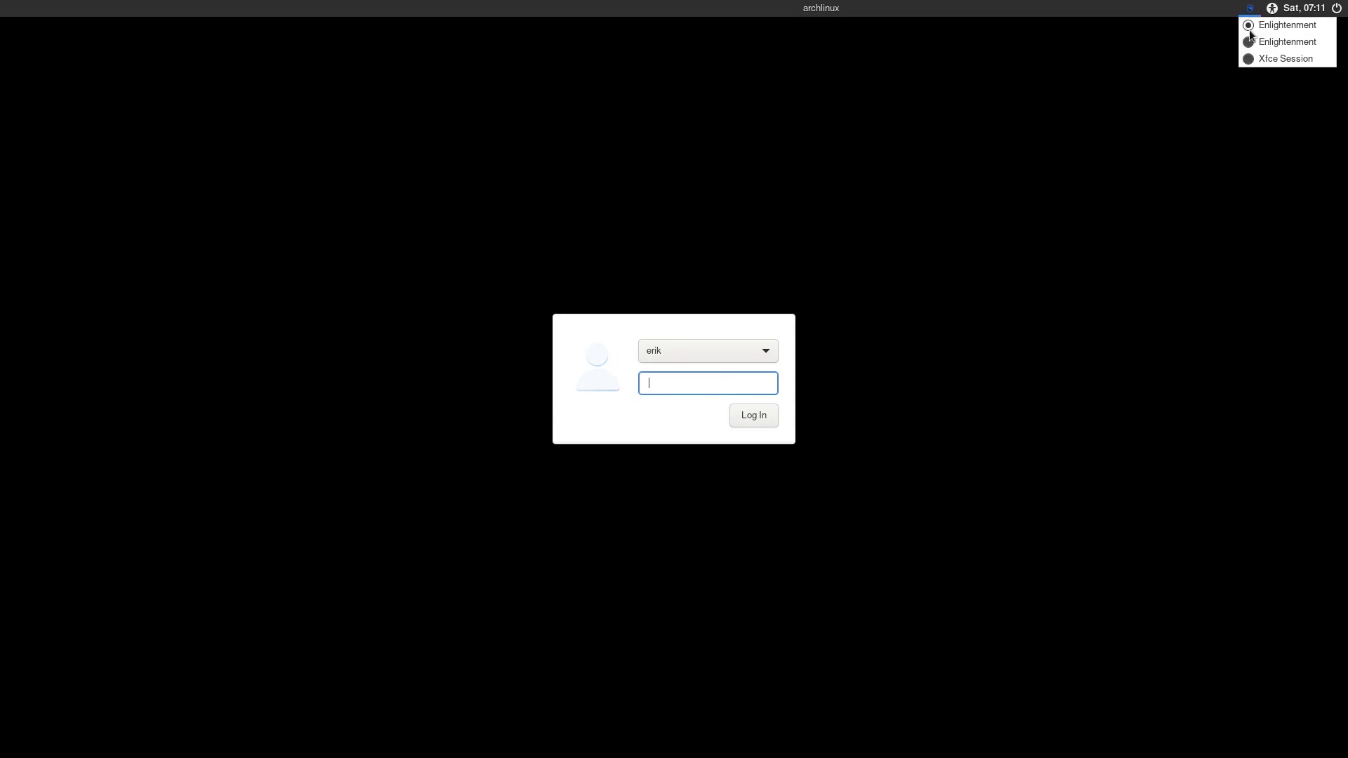
left_click(1249, 58)
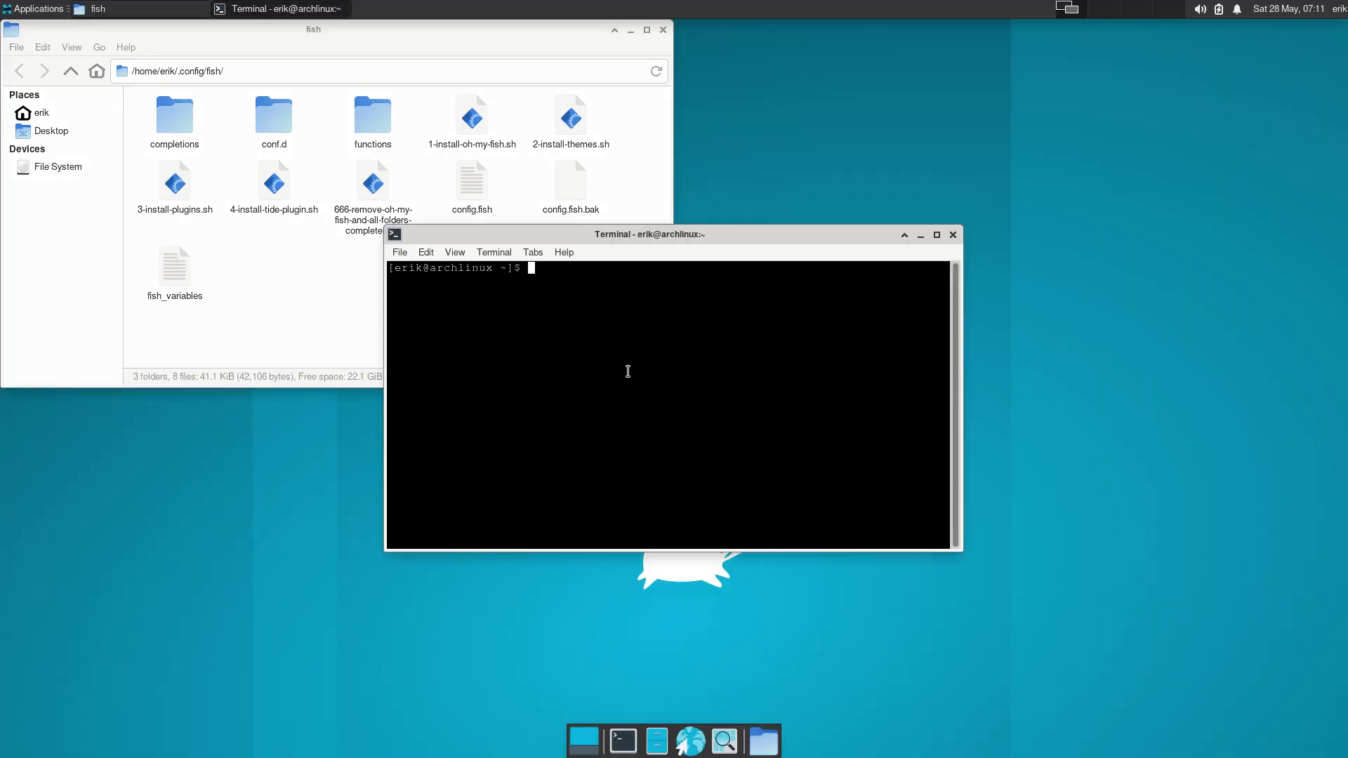
Step: Launch arcolinux-desktop-trasher from the terminal, authenticate with the password, and centre its window
type("ar")
type("chlinux-")
type("de")
type("sd")
key("BackSpace")
key("BackSpace")
key("BackSpace")
key("BackSpace")
key("BackSpace")
type("co")
key("Tab")
key("Return")
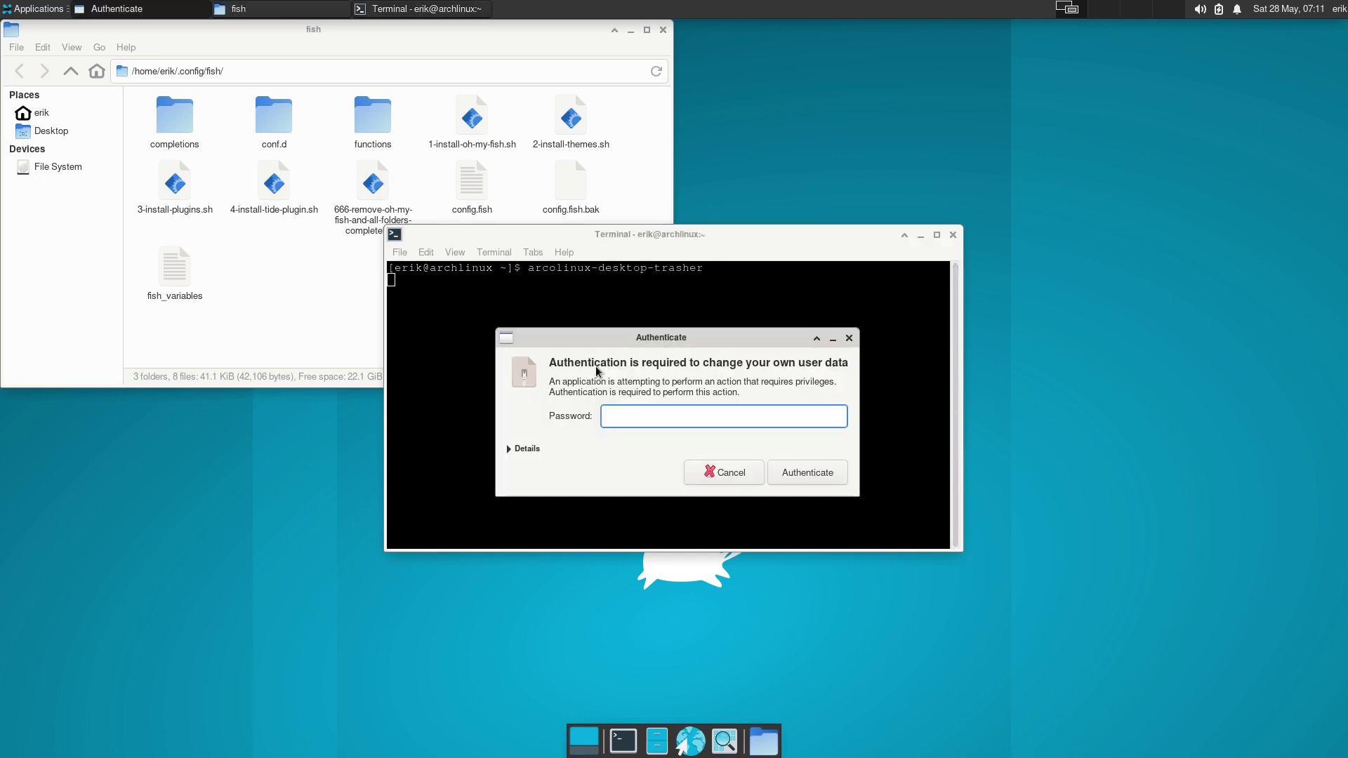
type("****")
key("Return")
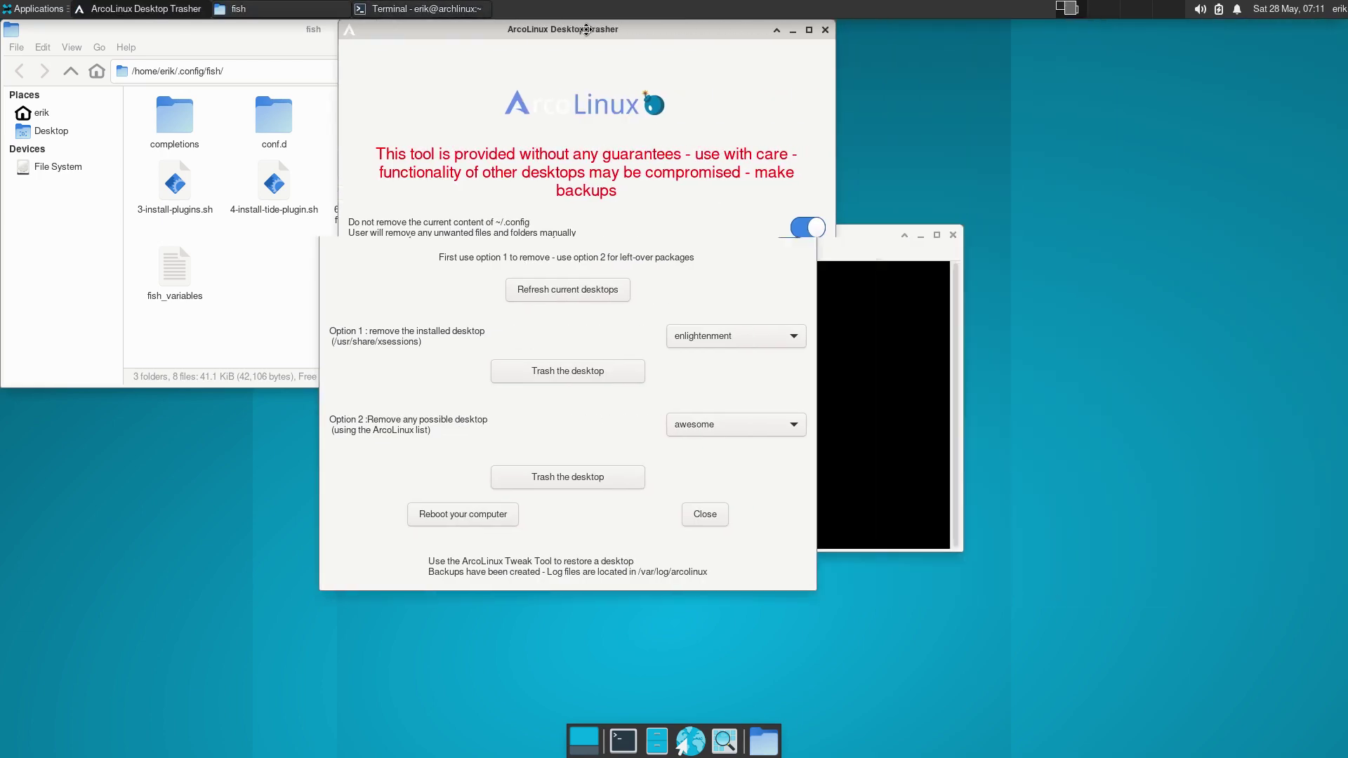
left_click_drag(1132, 35, 586, 35)
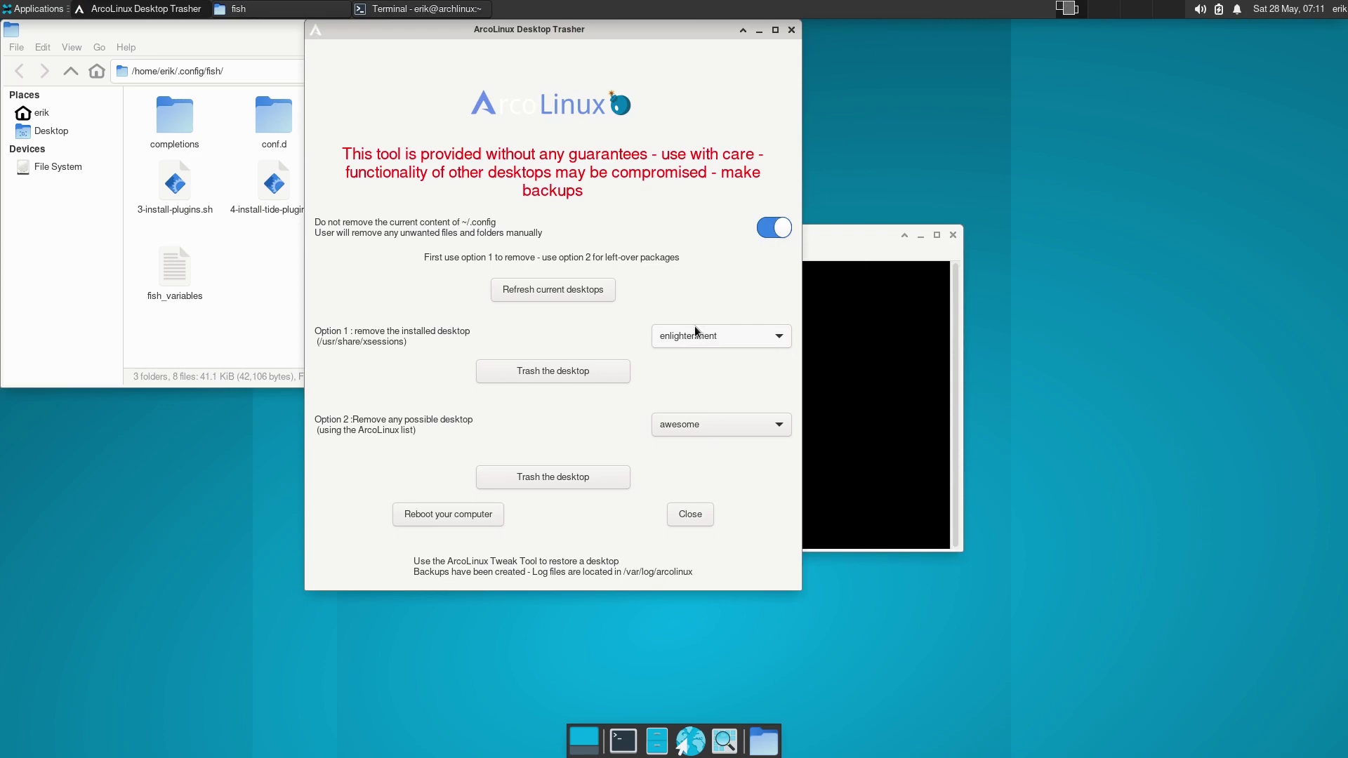
Step: Trash the enlightenment desktop and scroll the terminal output to review the removed packages
left_click(596, 373)
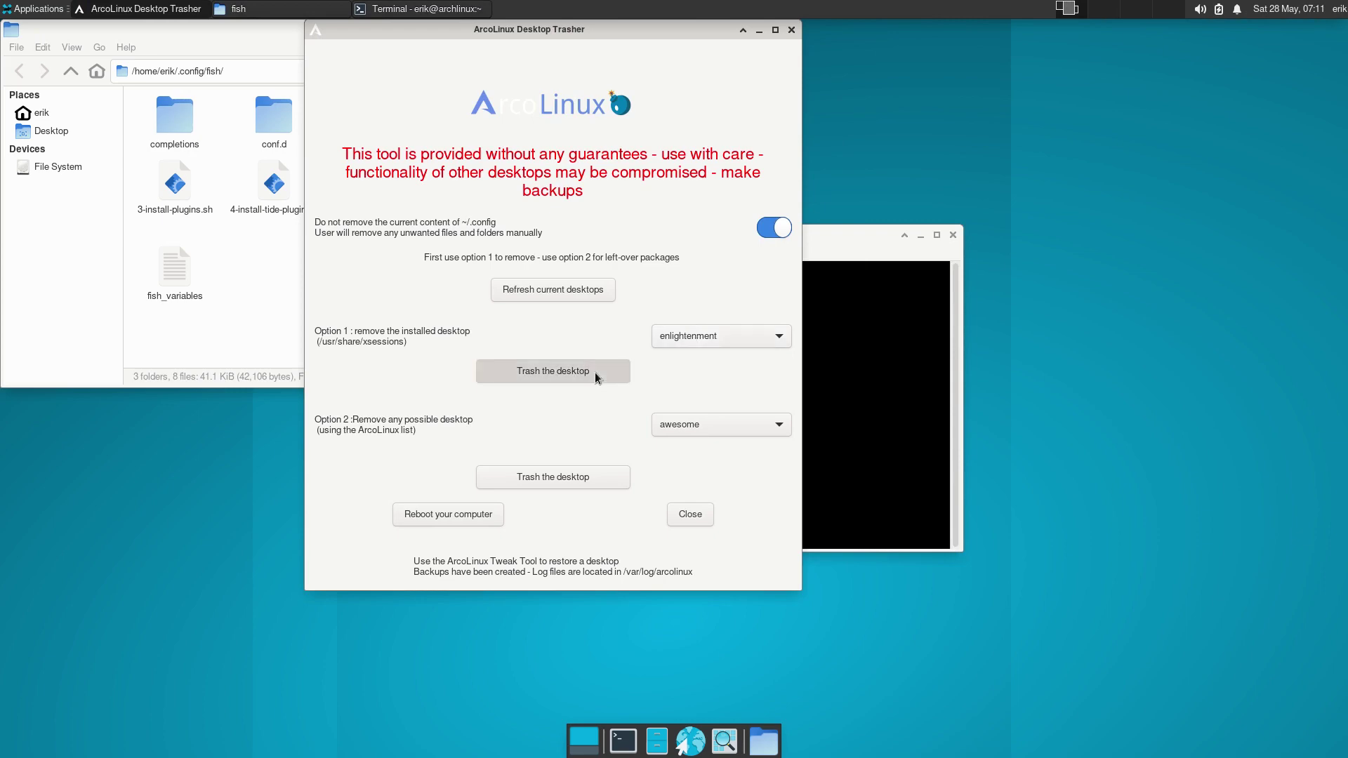
mouse_move(906, 233)
left_mouse_down()
mouse_move(1189, 229)
mouse_move(1183, 299)
left_mouse_up()
scroll(1011, 485, "up", 7)
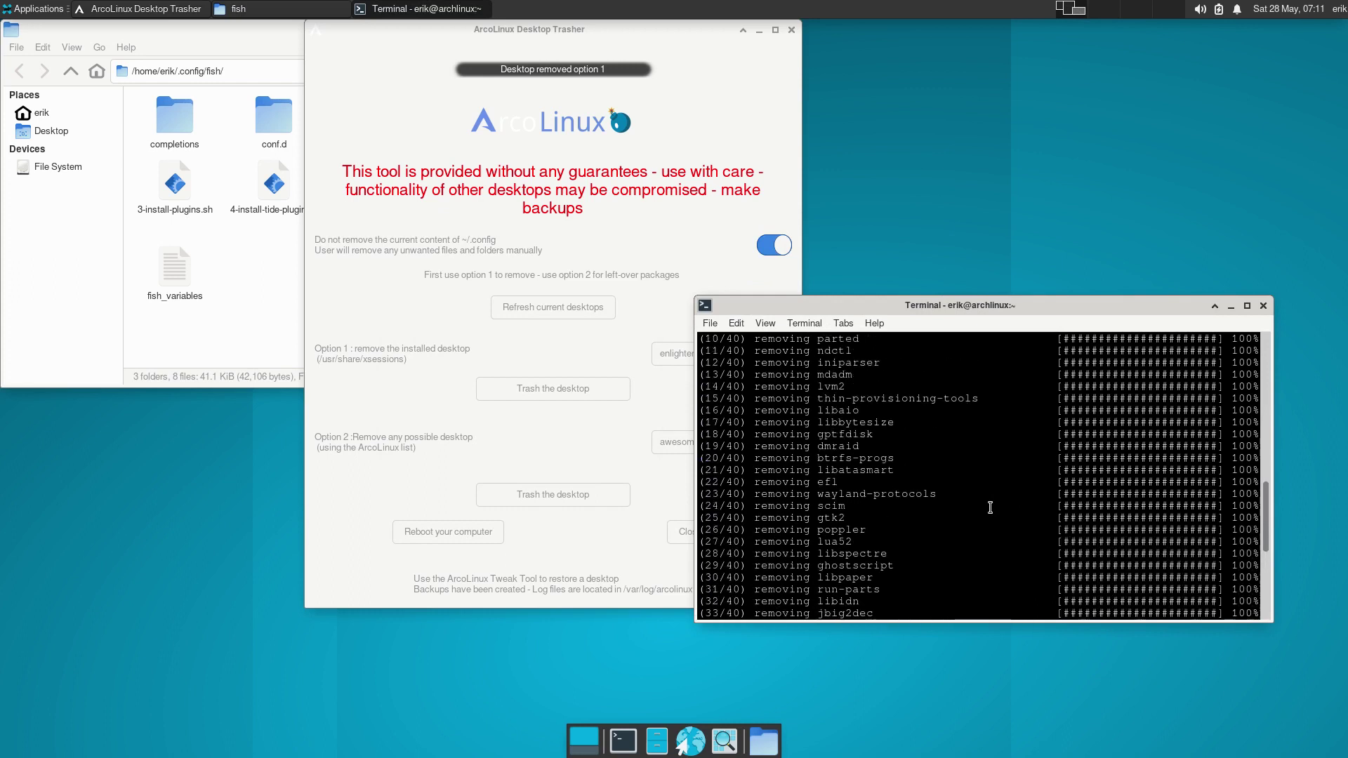
scroll(991, 508, "up", 7)
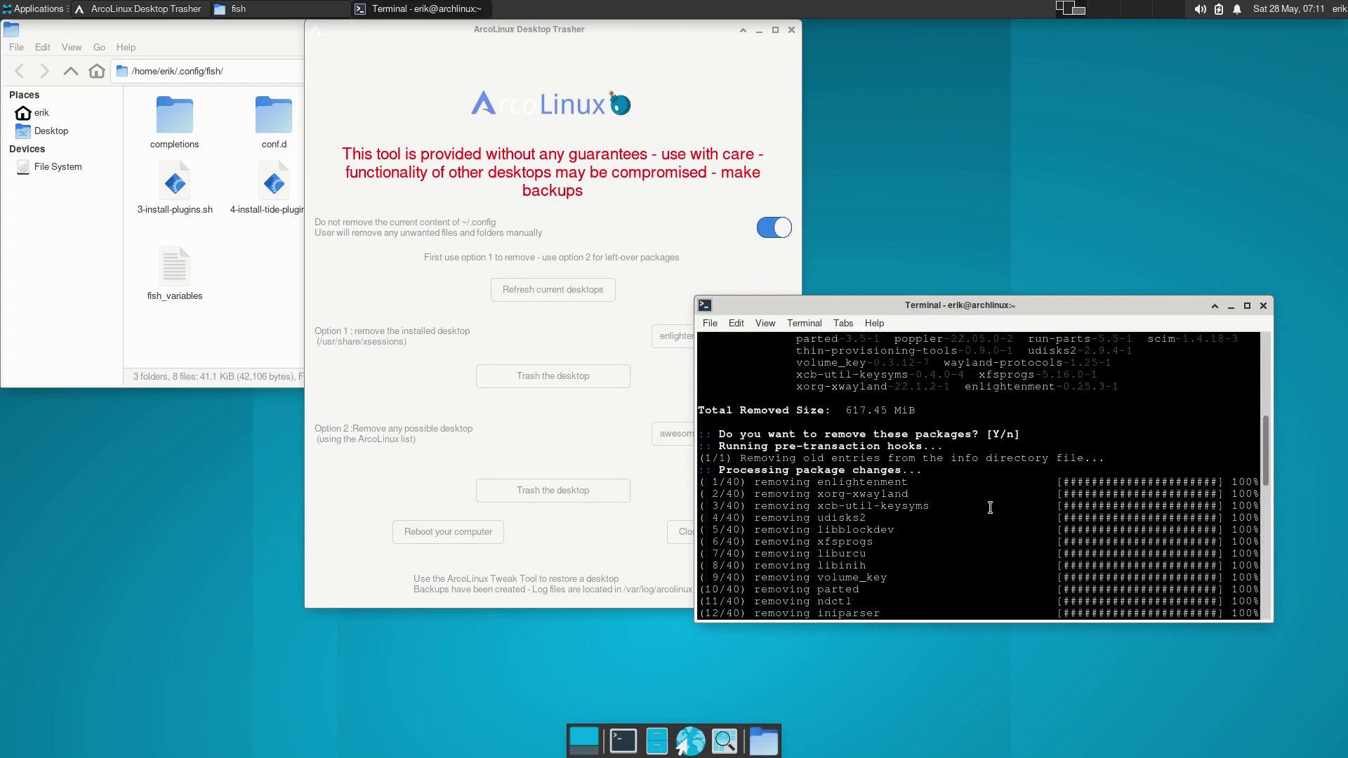
scroll(990, 507, "down", 2)
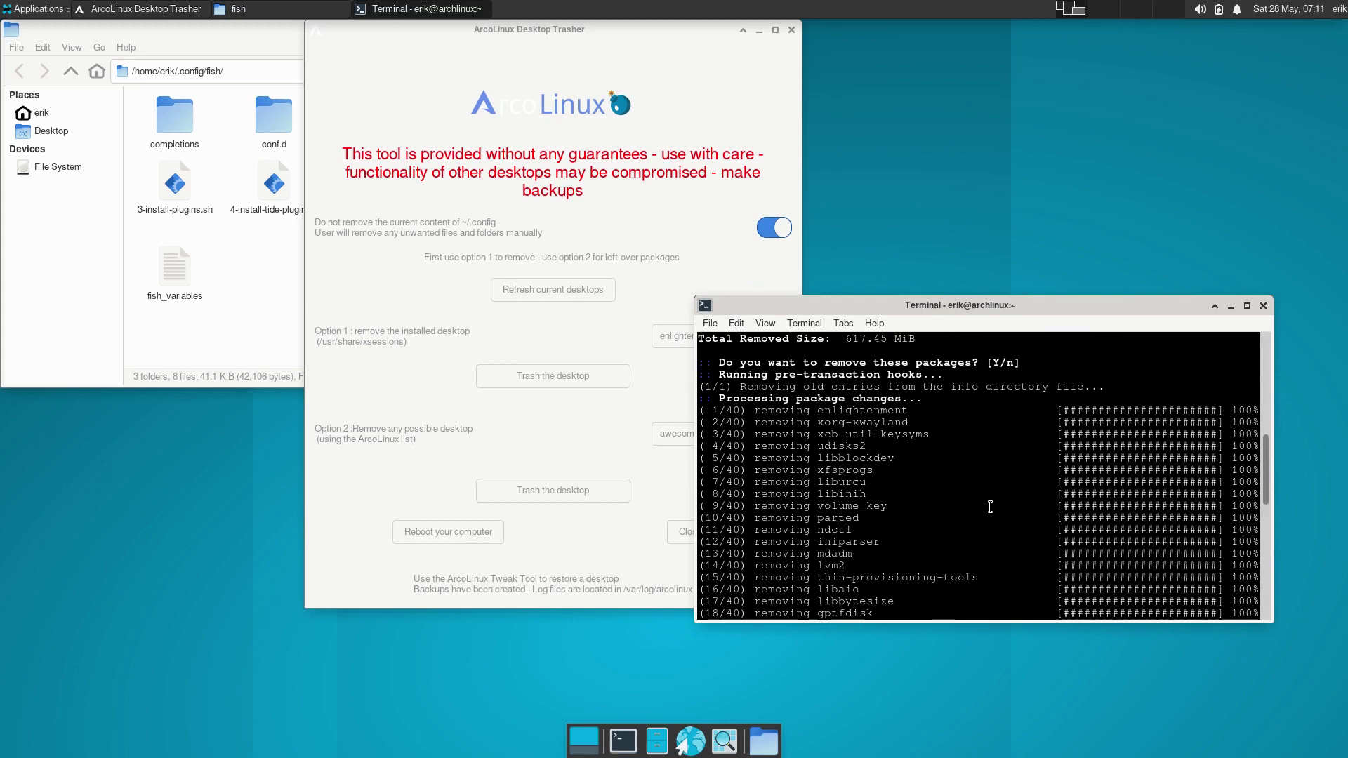
scroll(990, 507, "down", 2)
scroll(990, 507, "down", 4)
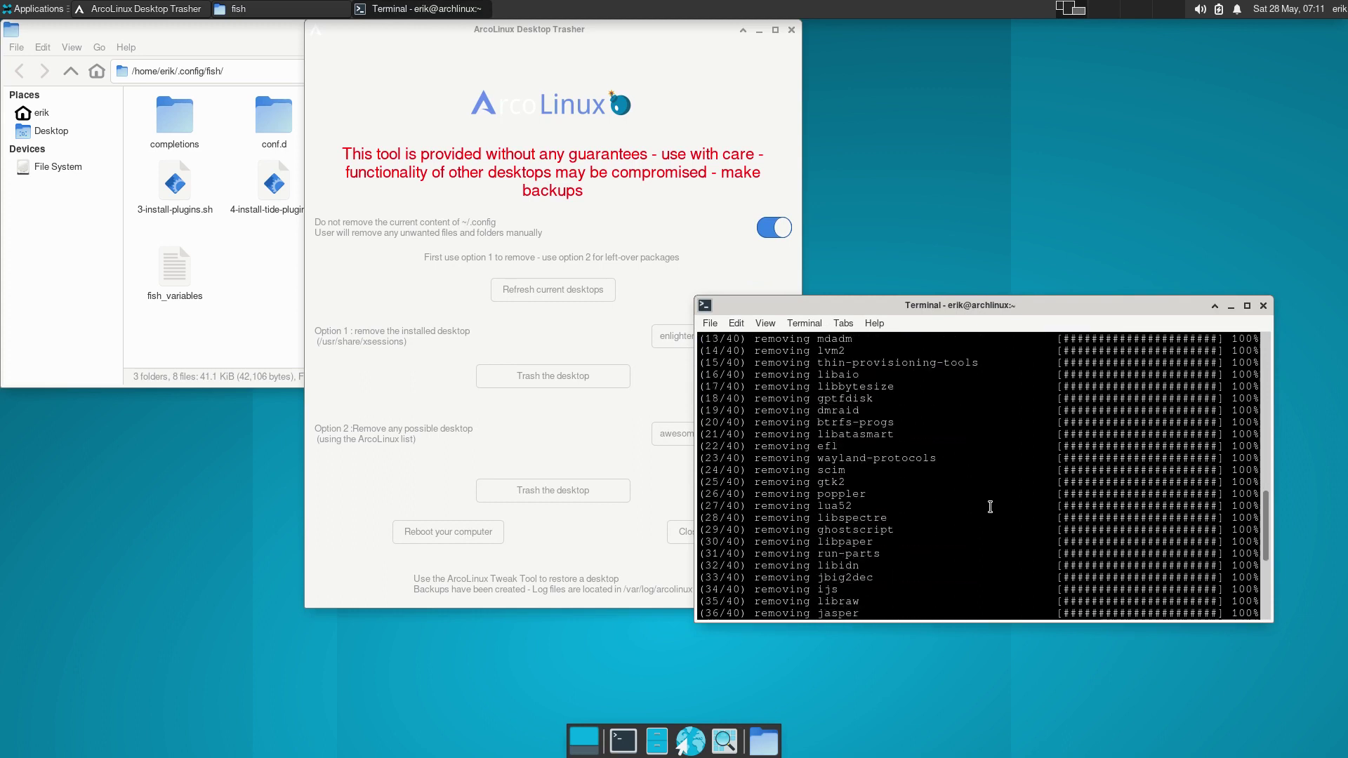
scroll(990, 507, "down", 5)
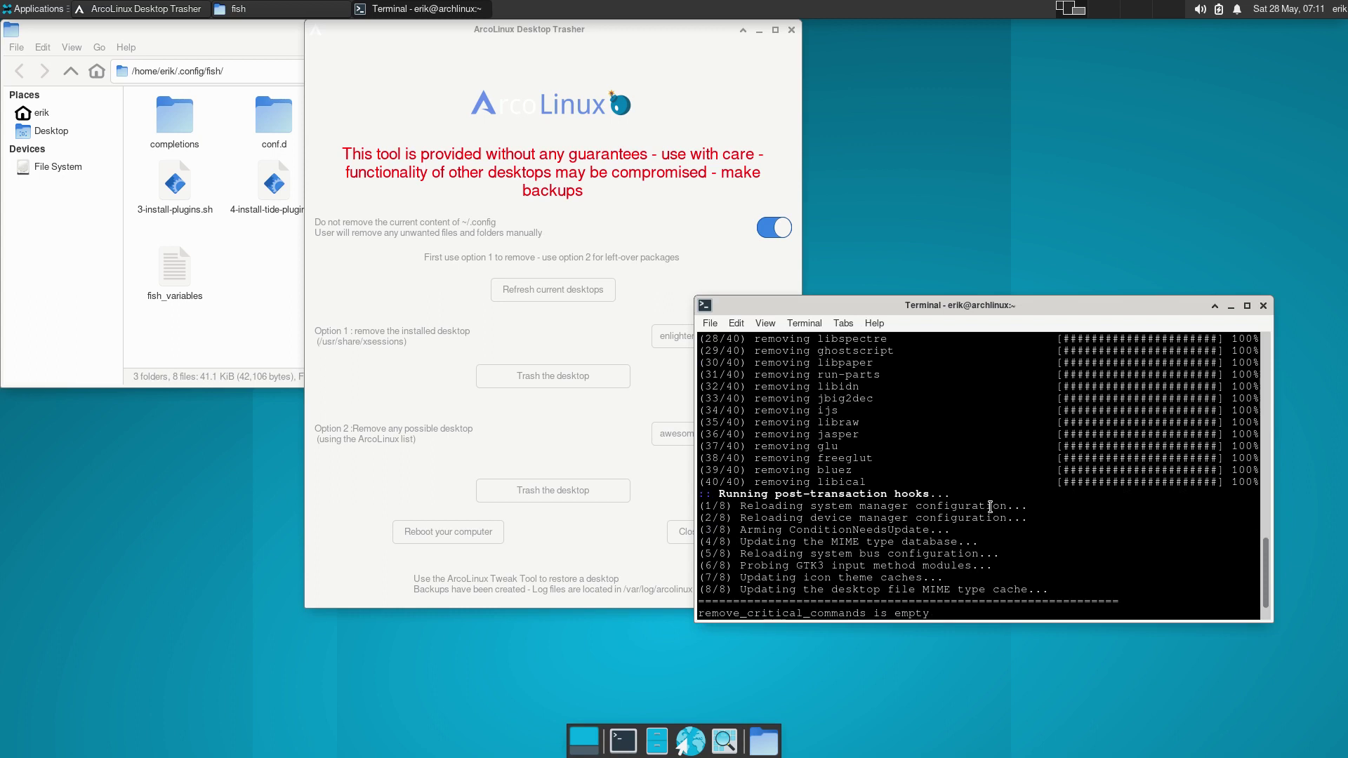
scroll(849, 485, "up", 3)
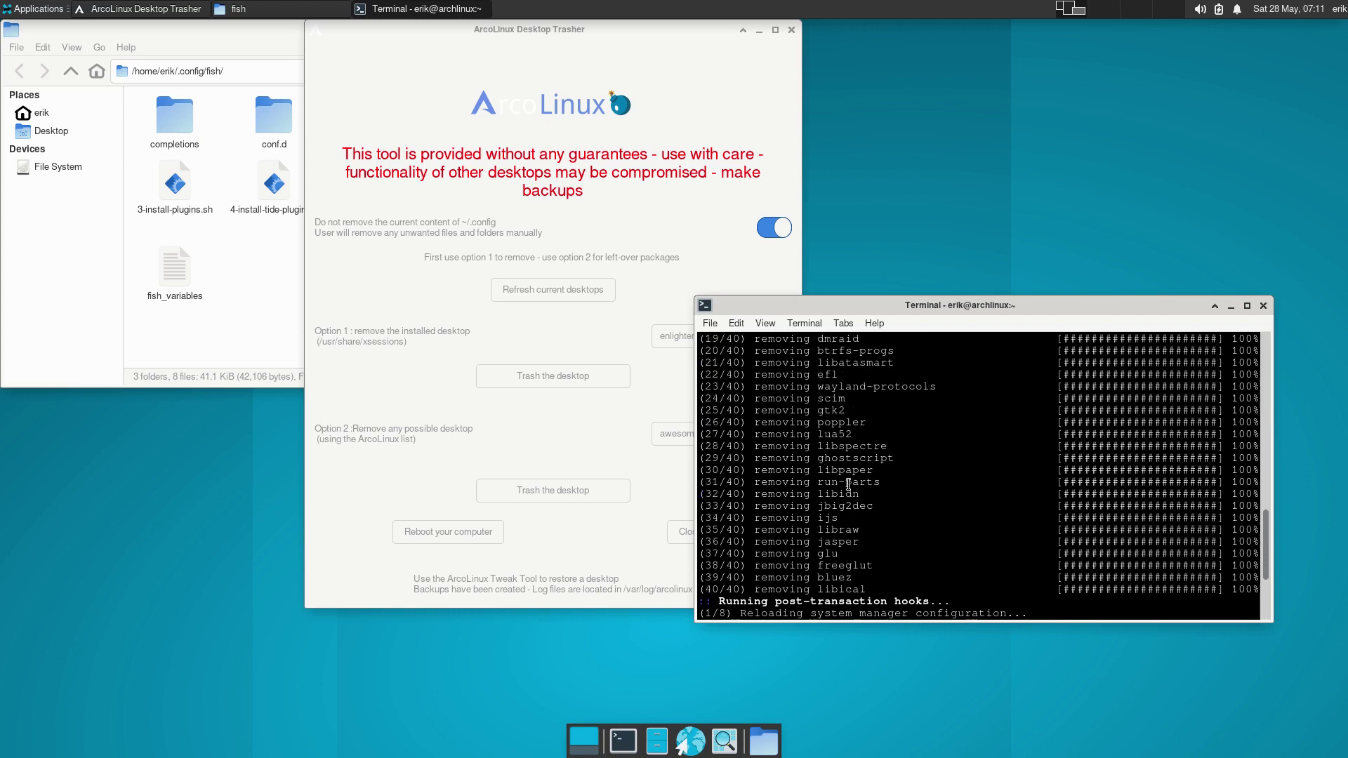
scroll(849, 485, "up", 4)
scroll(848, 484, "up", 1)
scroll(848, 484, "up", 4)
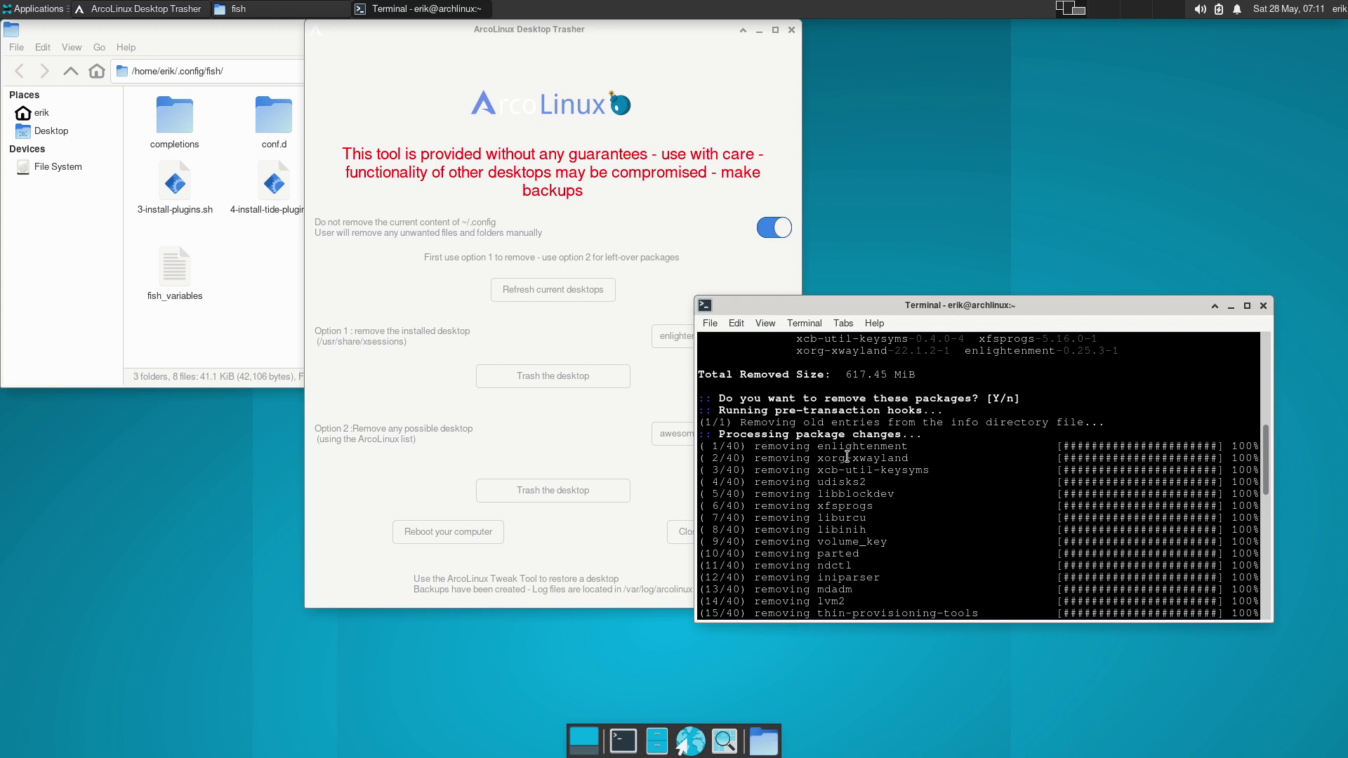
scroll(847, 458, "down", 4)
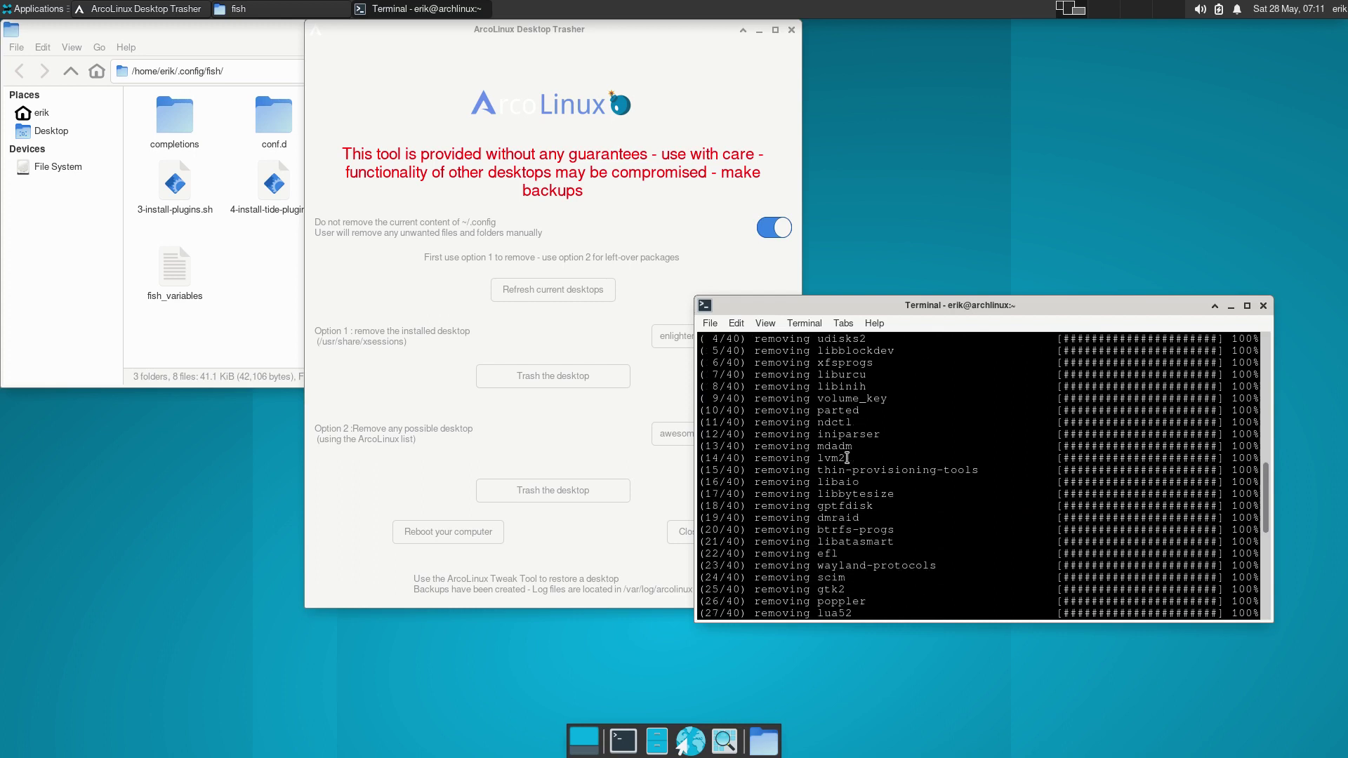
scroll(847, 458, "down", 1)
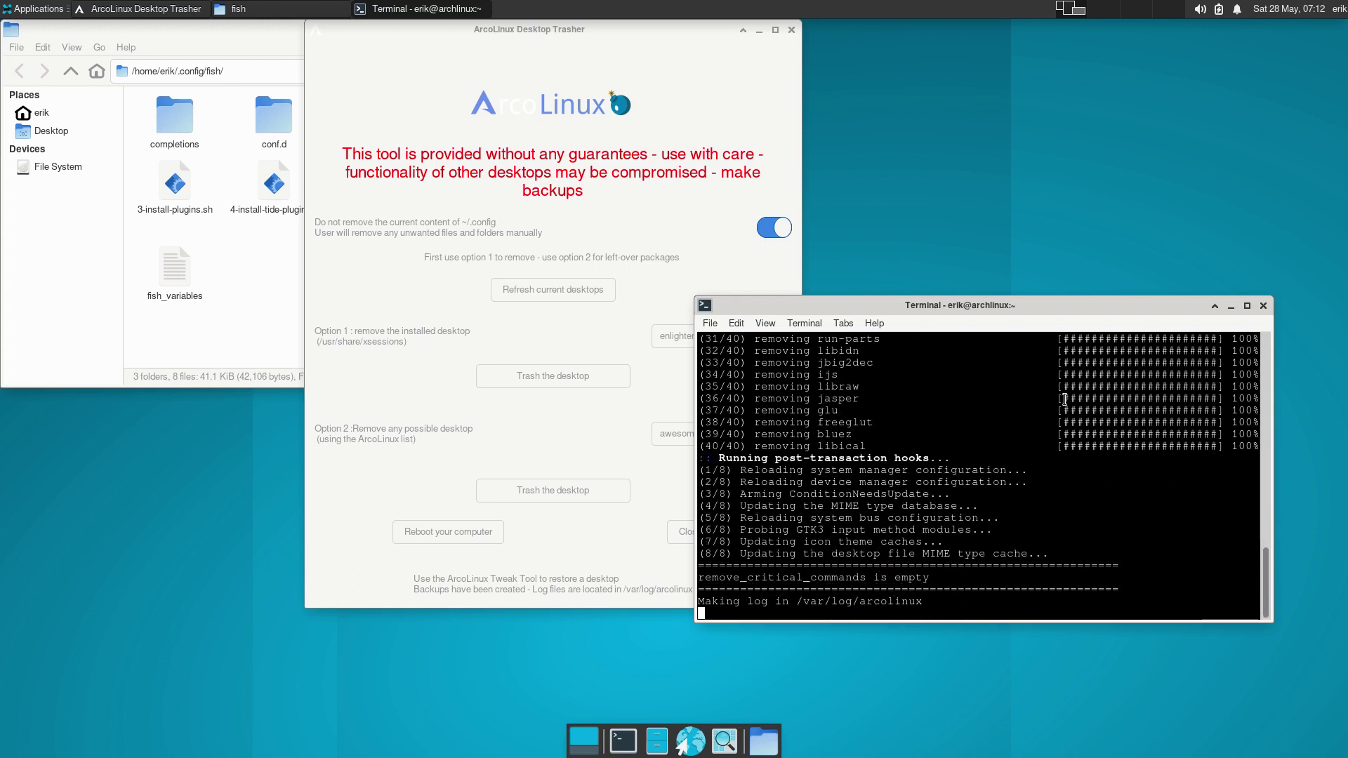
Step: Scroll the terminal output back up to the Packages (40) list, highlighting bluez
double_click(836, 434)
double_click(833, 434)
scroll(910, 432, "up", 4)
scroll(914, 431, "up", 6)
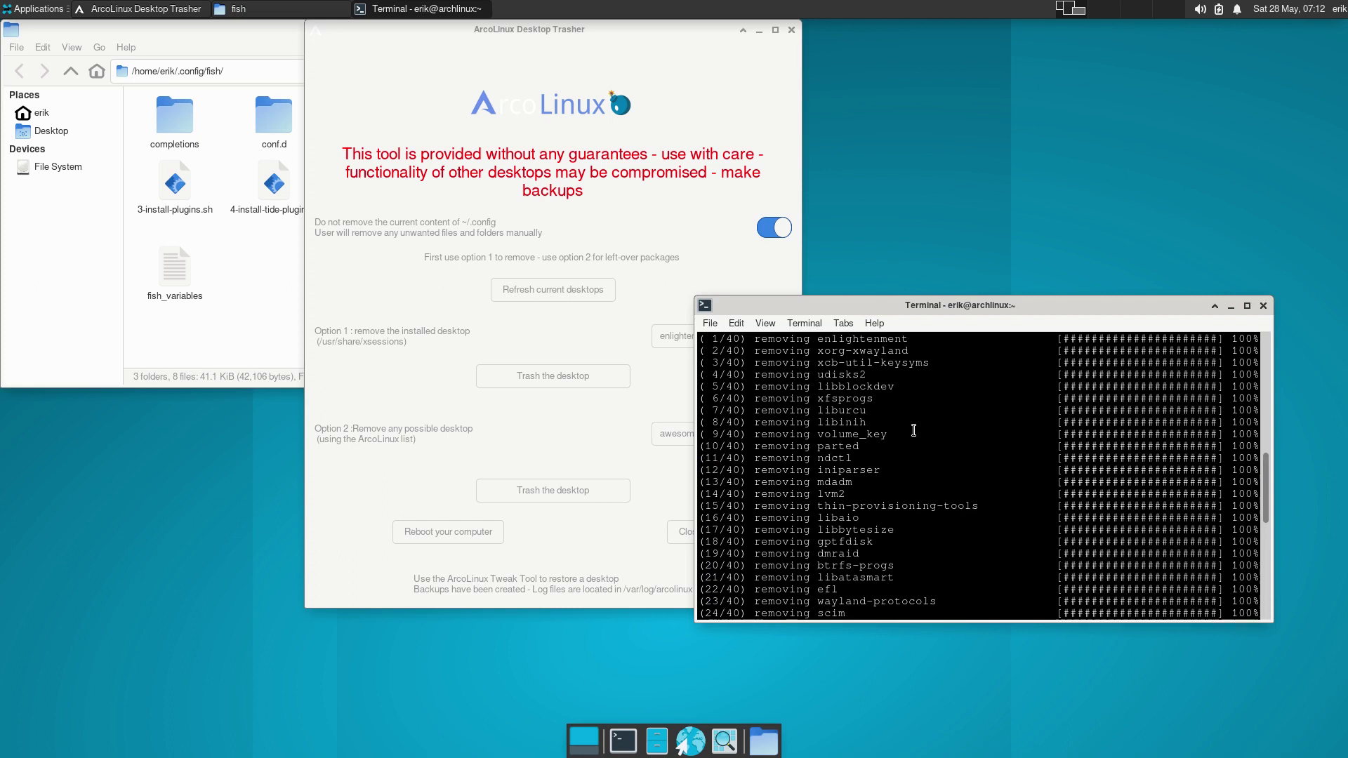
scroll(914, 430, "up", 2)
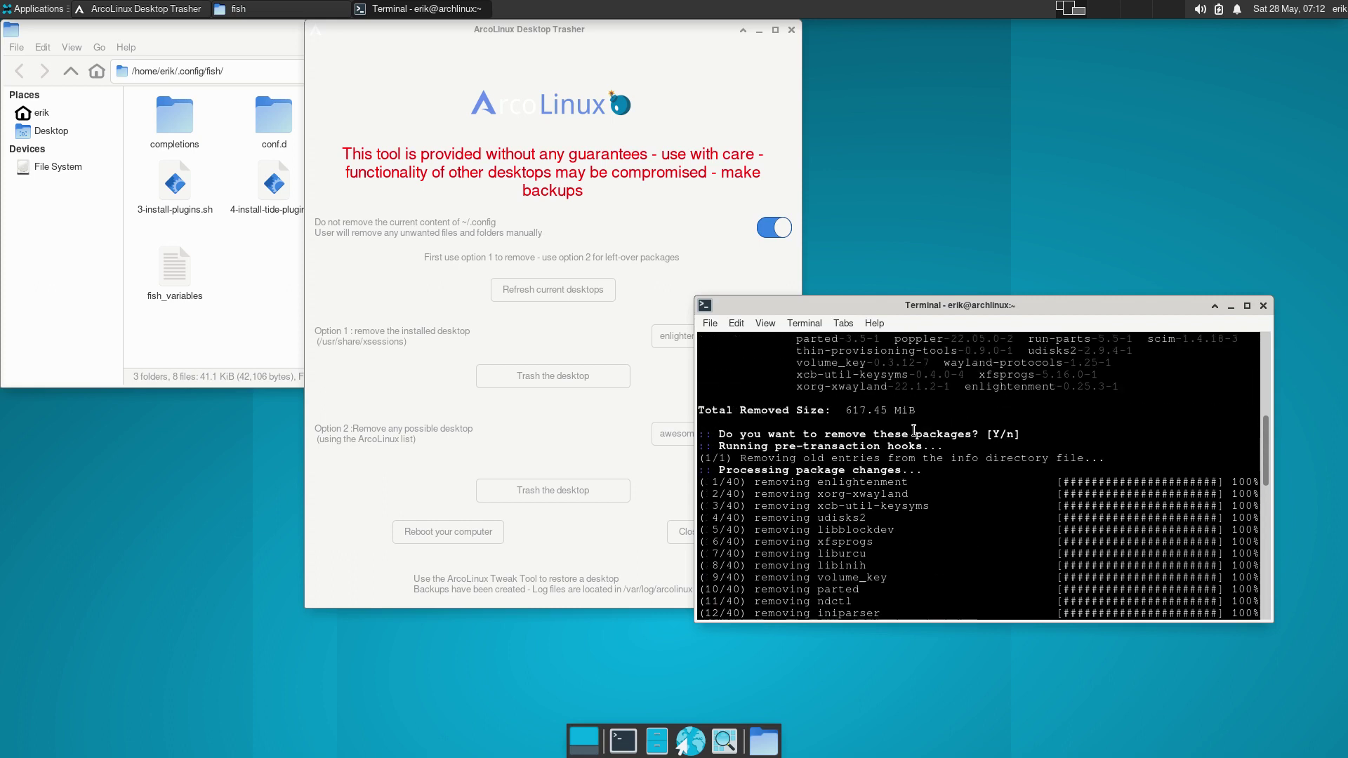
scroll(914, 431, "up", 3)
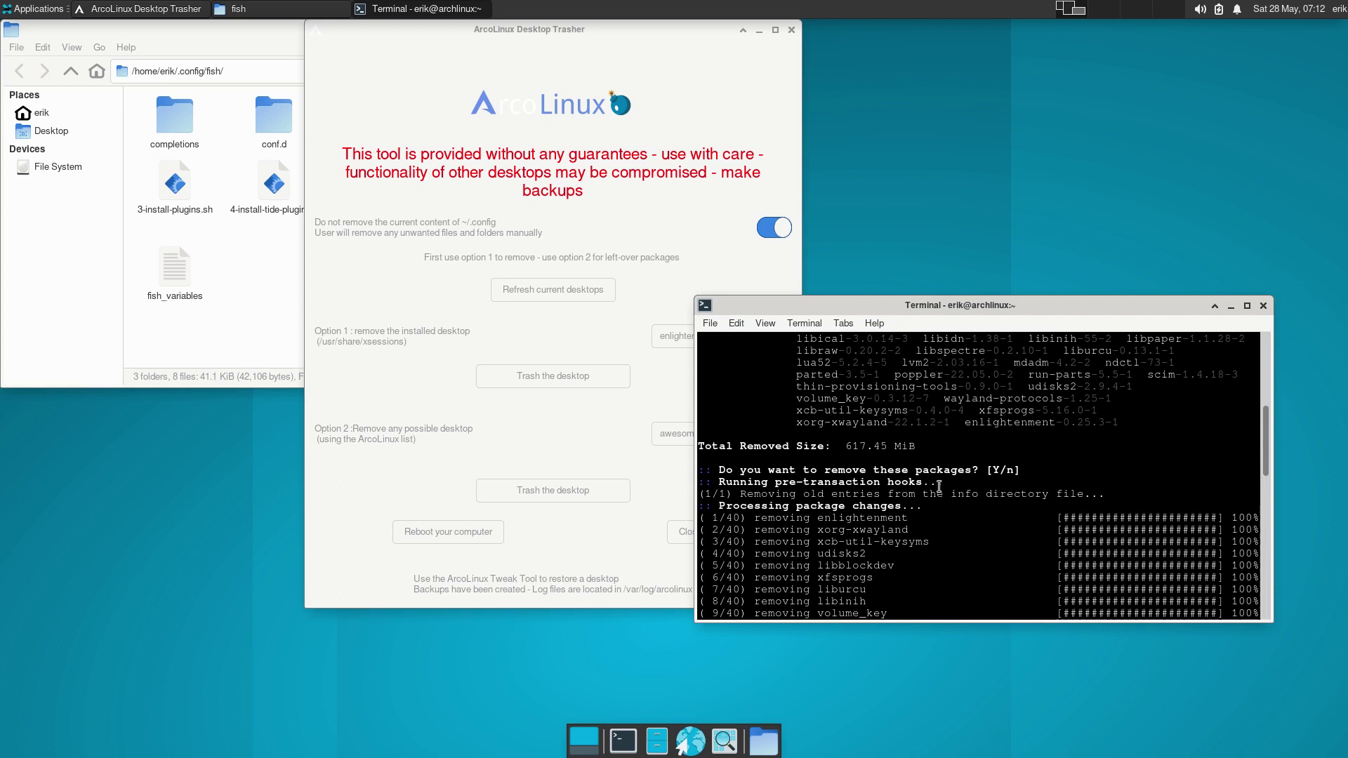
scroll(913, 470, "up", 2)
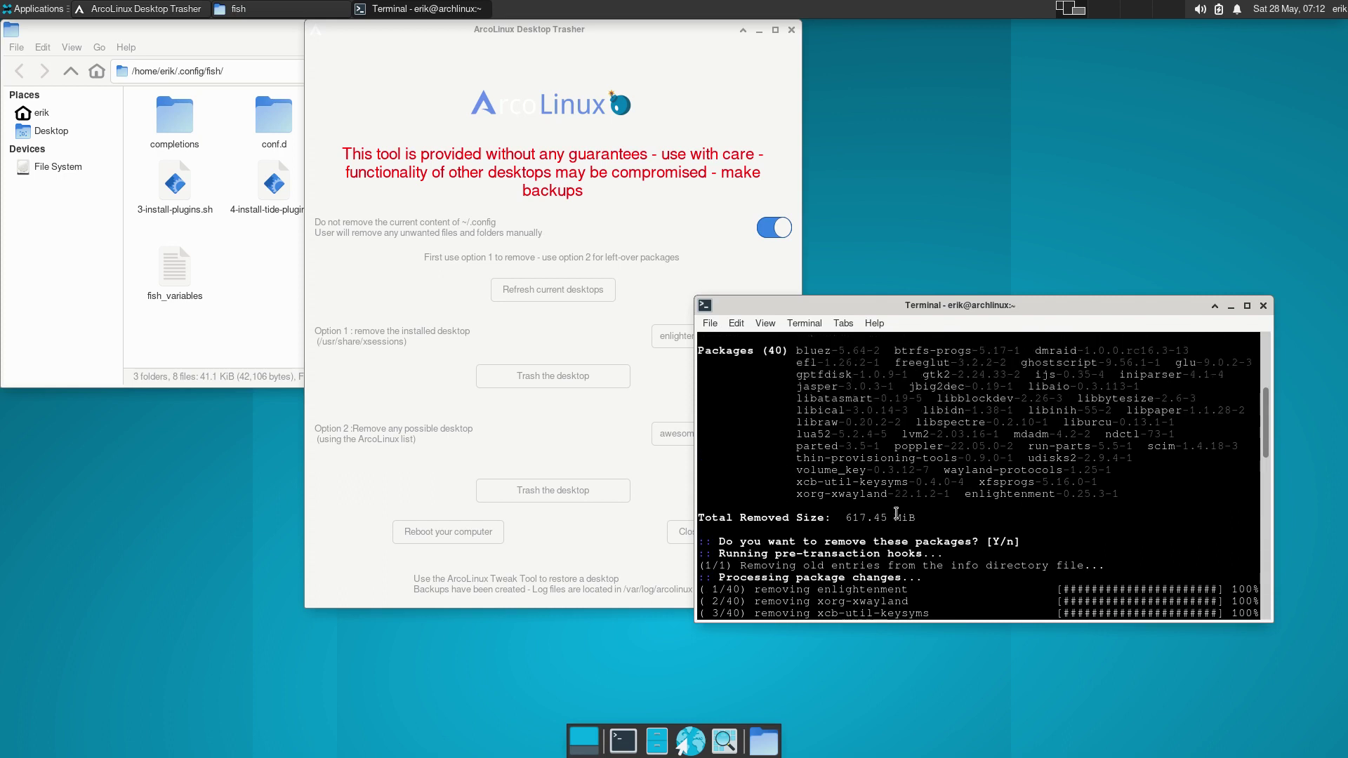
scroll(897, 519, "up", 1)
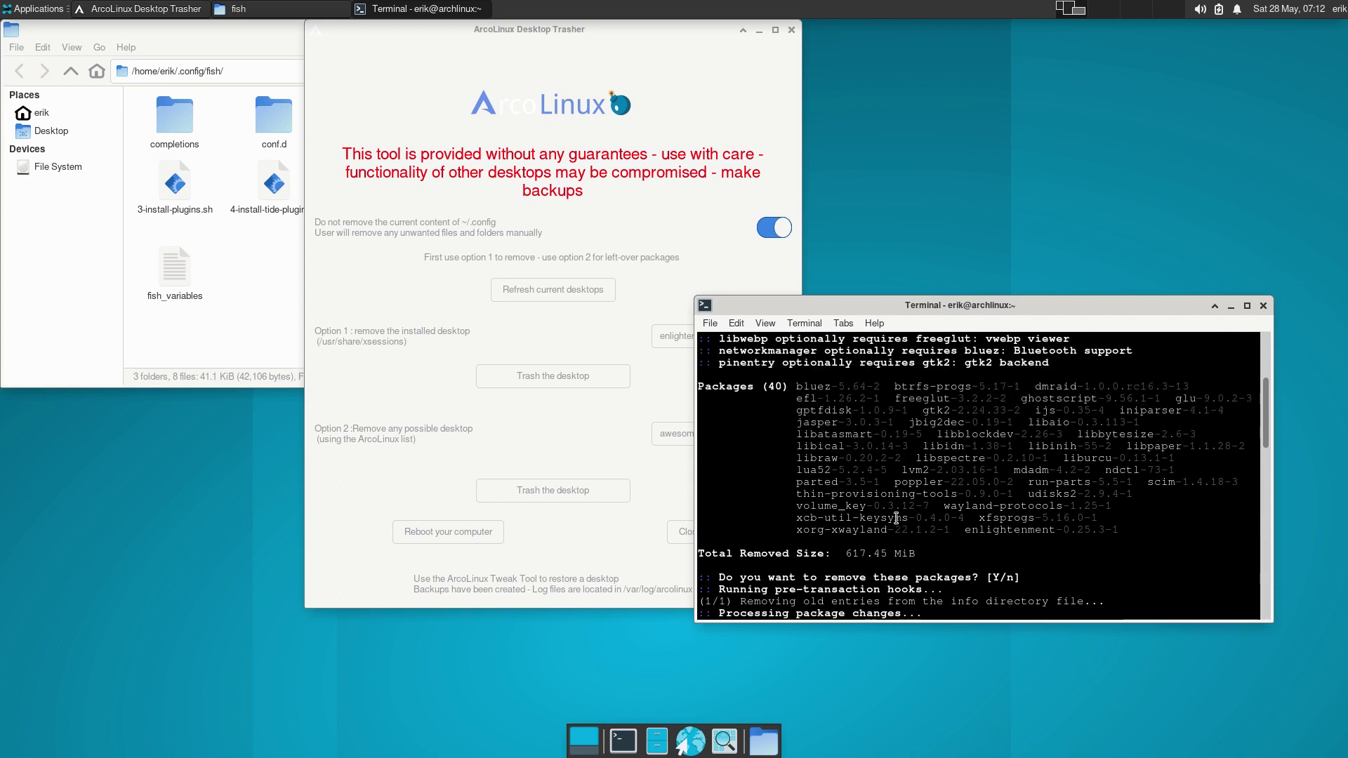
Step: Highlight bluez and btrfs-progs in the package list, then spread the terminal and Trasher windows apart
double_click(816, 386)
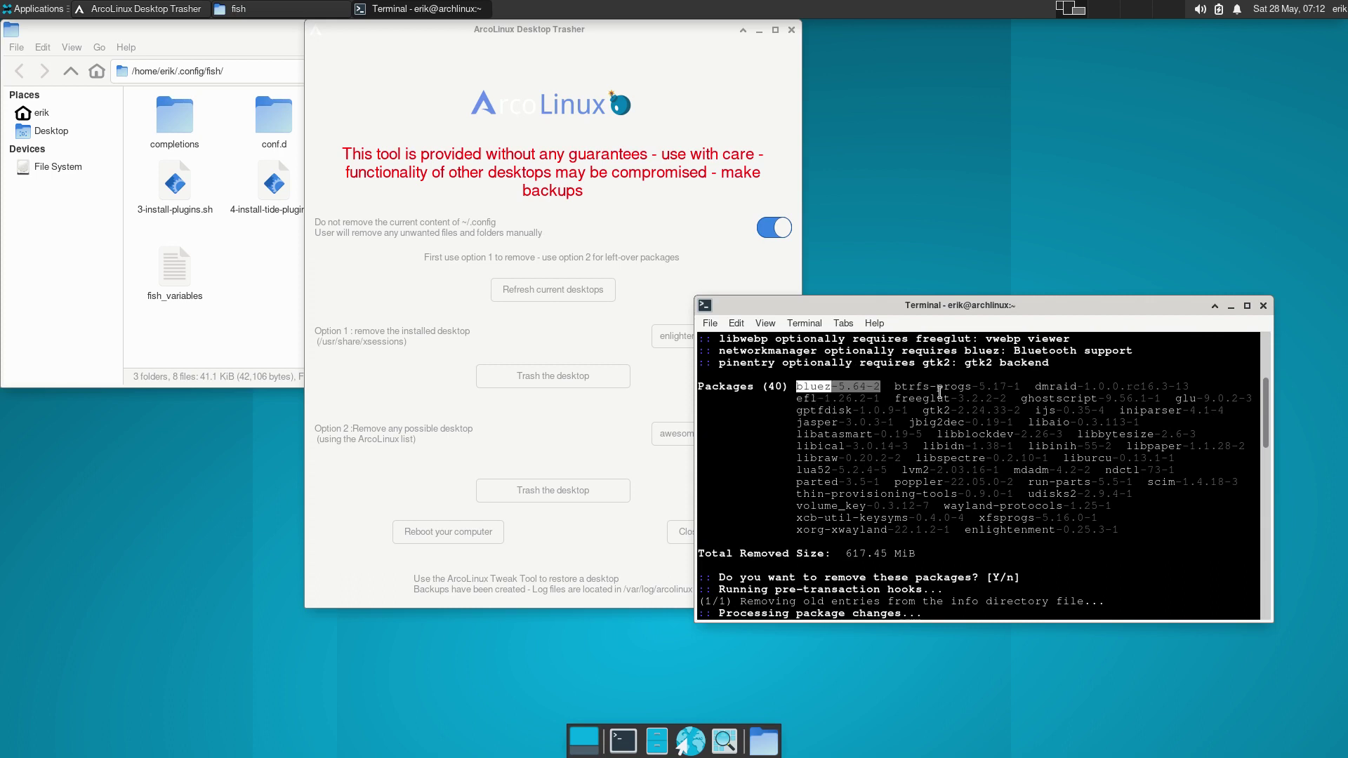
double_click(940, 388)
scroll(1094, 447, "up", 1)
scroll(1094, 446, "up", 2)
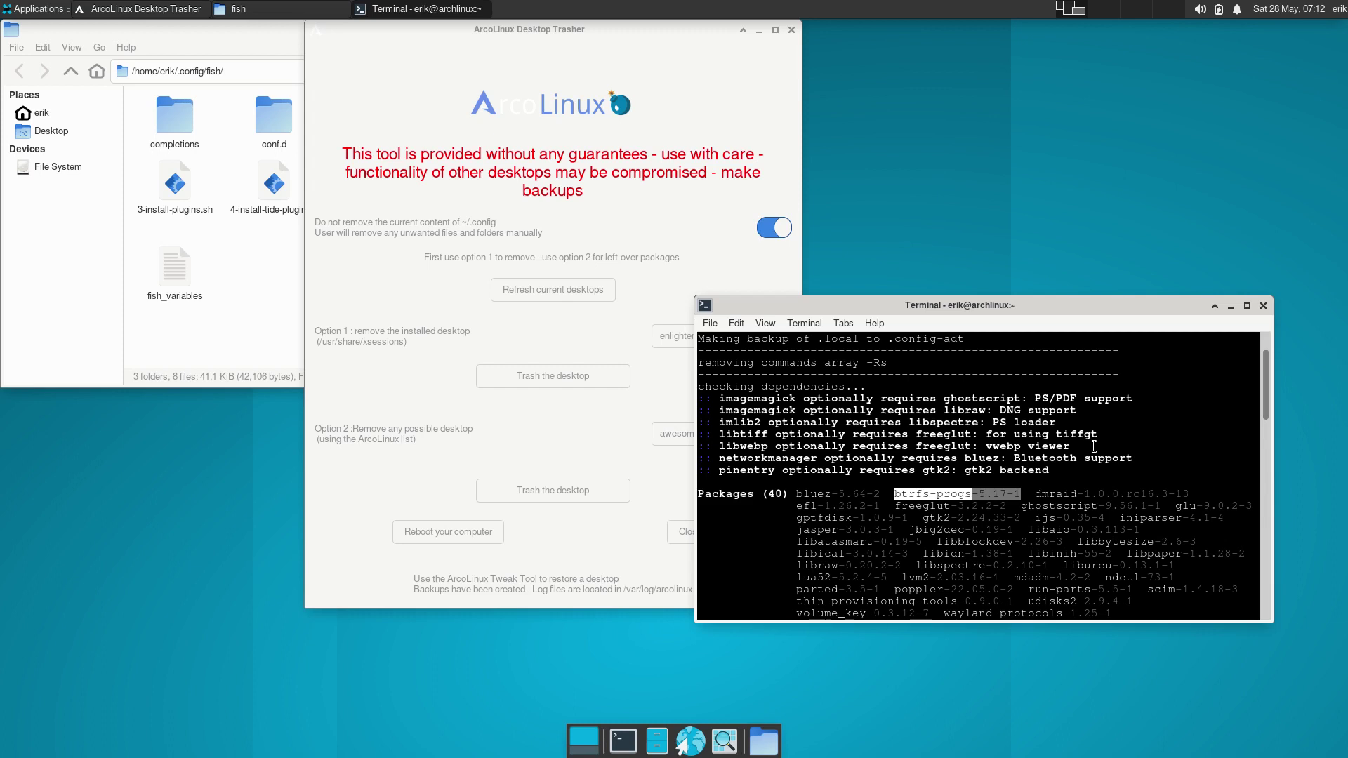
left_click_drag(1020, 310, 1057, 381)
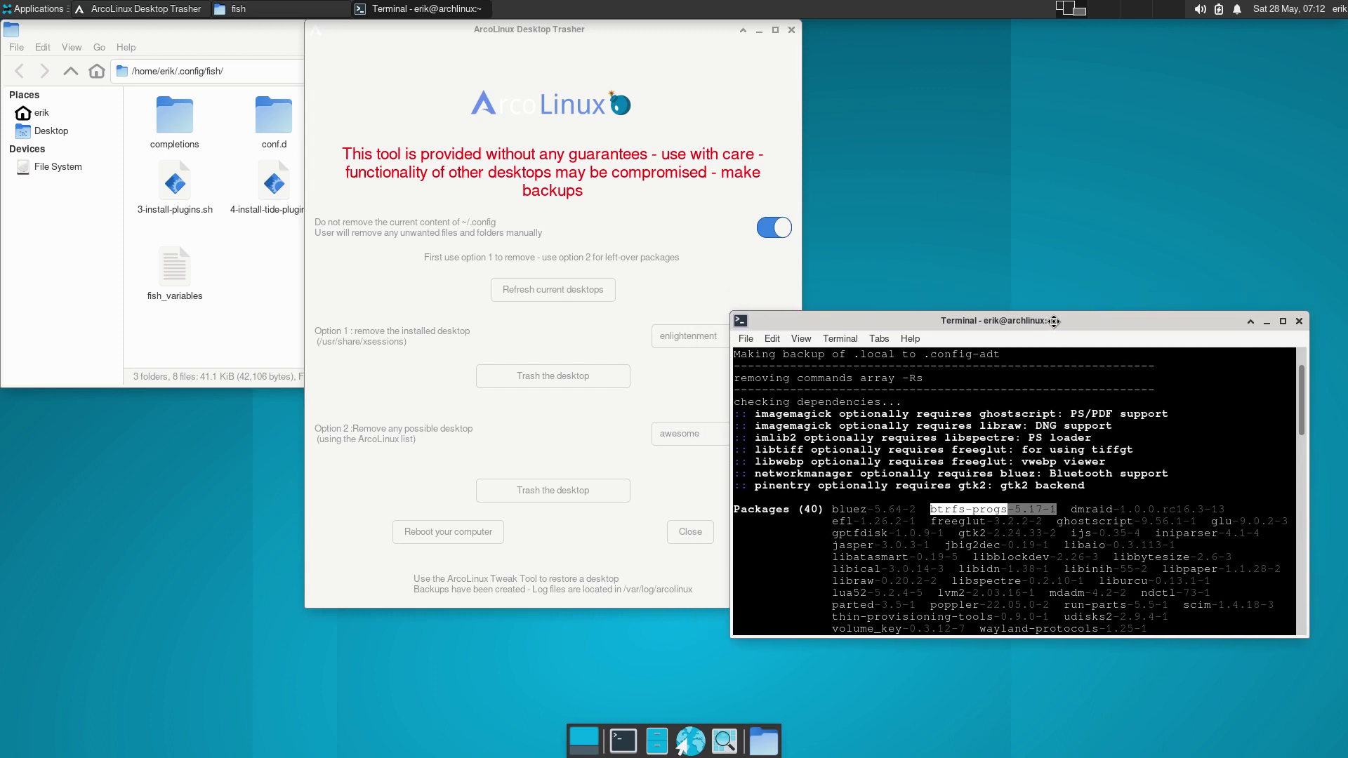
left_click_drag(568, 36, 415, 71)
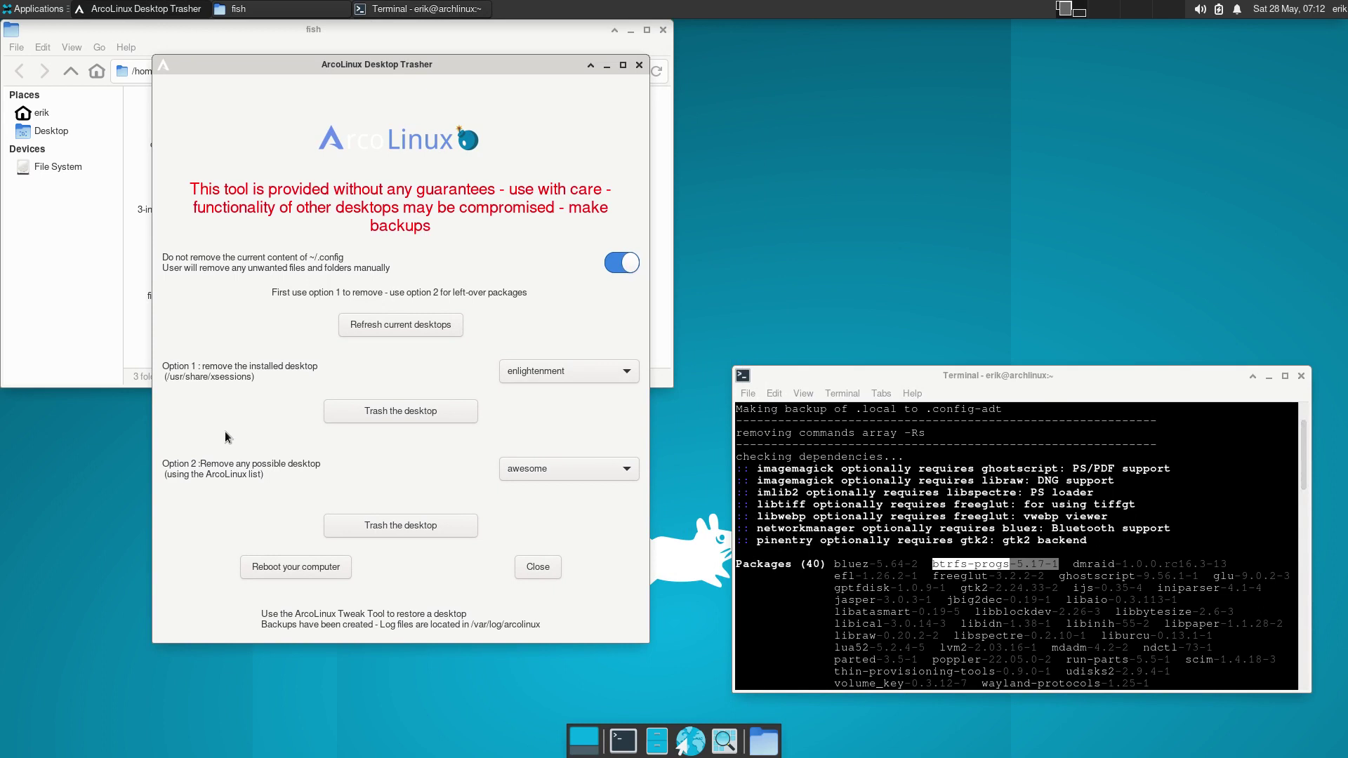
Step: Close the Desktop Trasher and run archlinux-tweak-tool from the terminal with the password
left_click(638, 65)
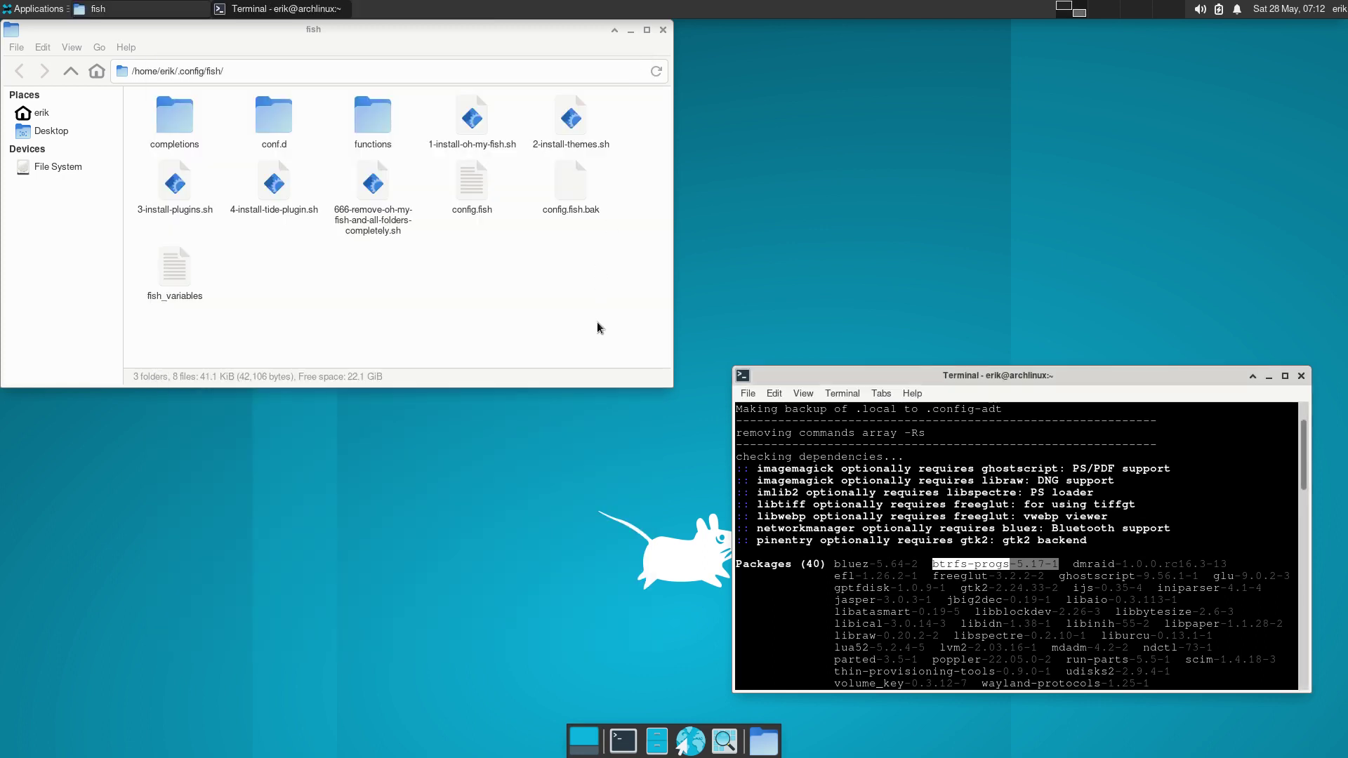
left_click_drag(989, 376, 973, 111)
type("arch")
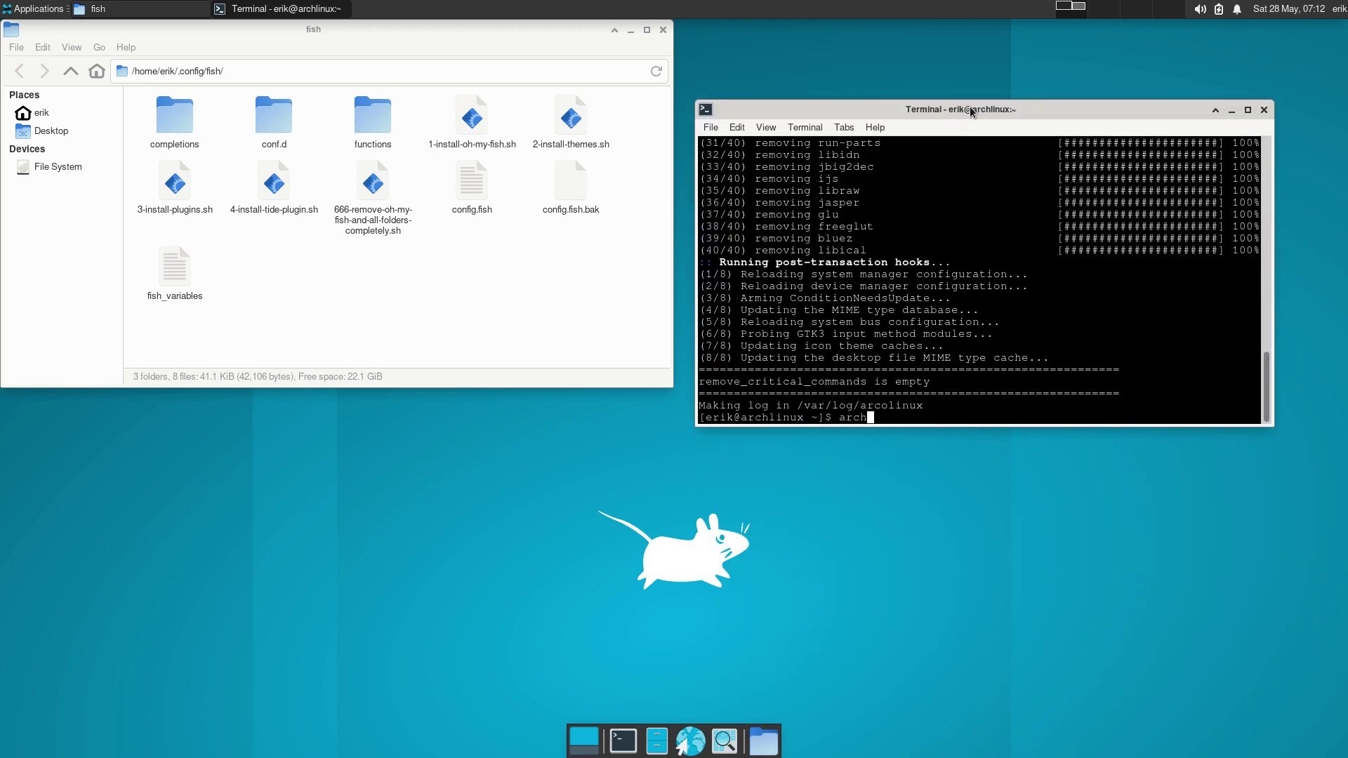
type("linux-tweak-tool")
key("Return")
type("******")
key("Return")
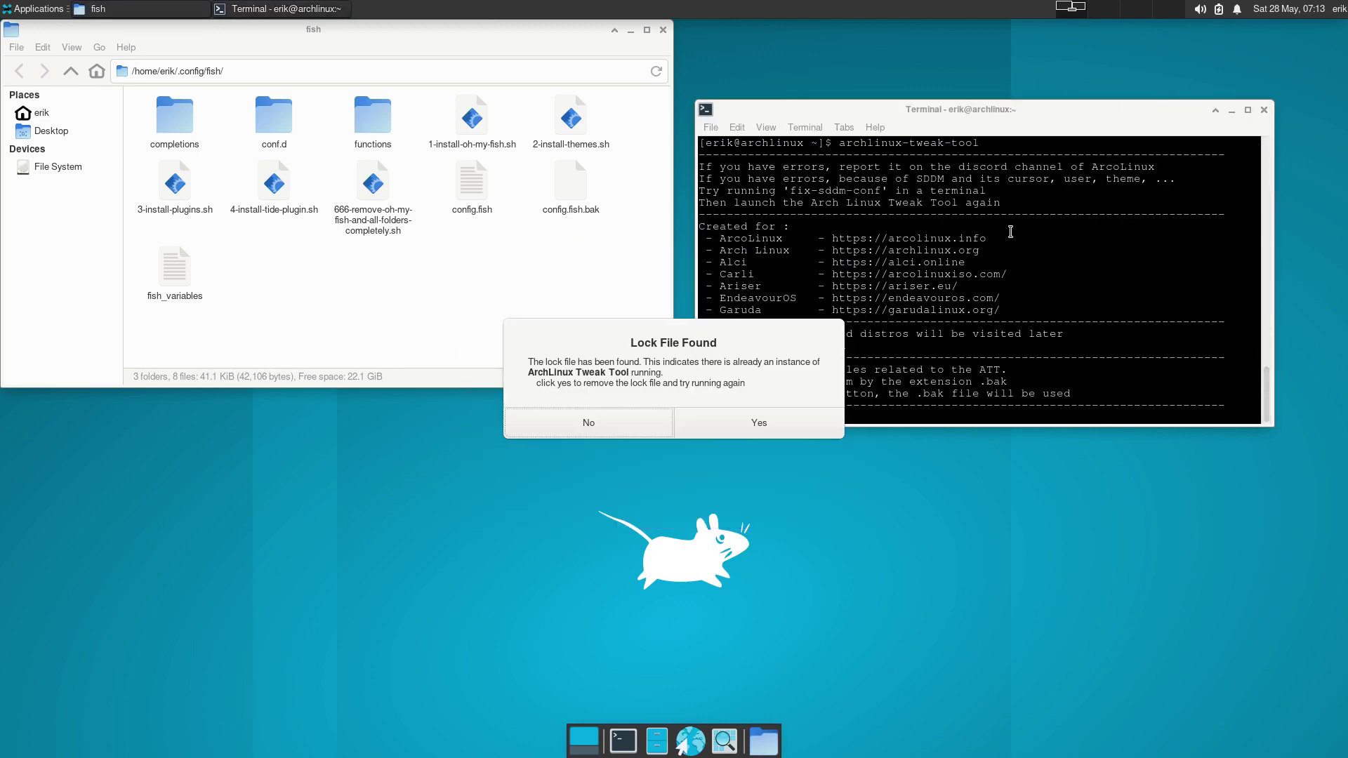
Step: Remove the stale lock file and relaunch the Tweak Tool, authenticating again
left_click(723, 413)
key("Up")
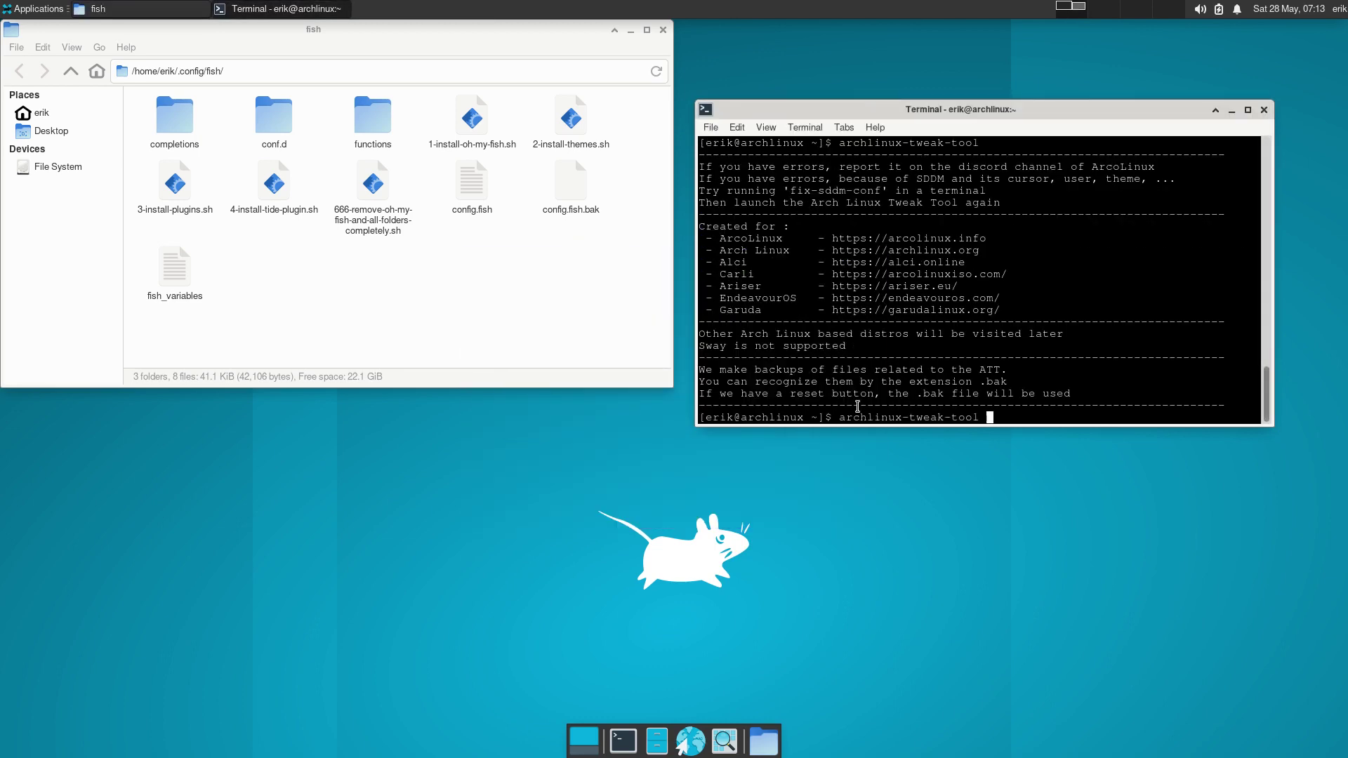
key("Return")
type("*****")
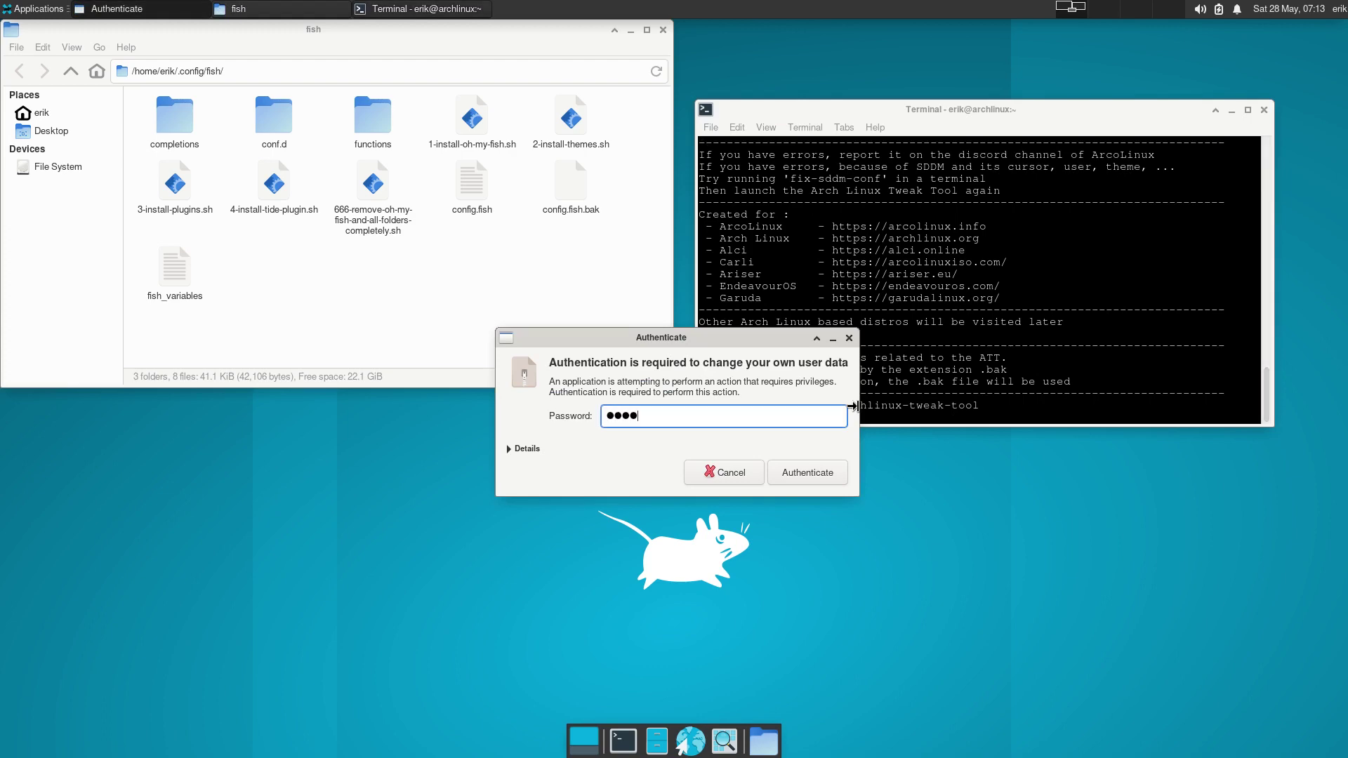
key("Return")
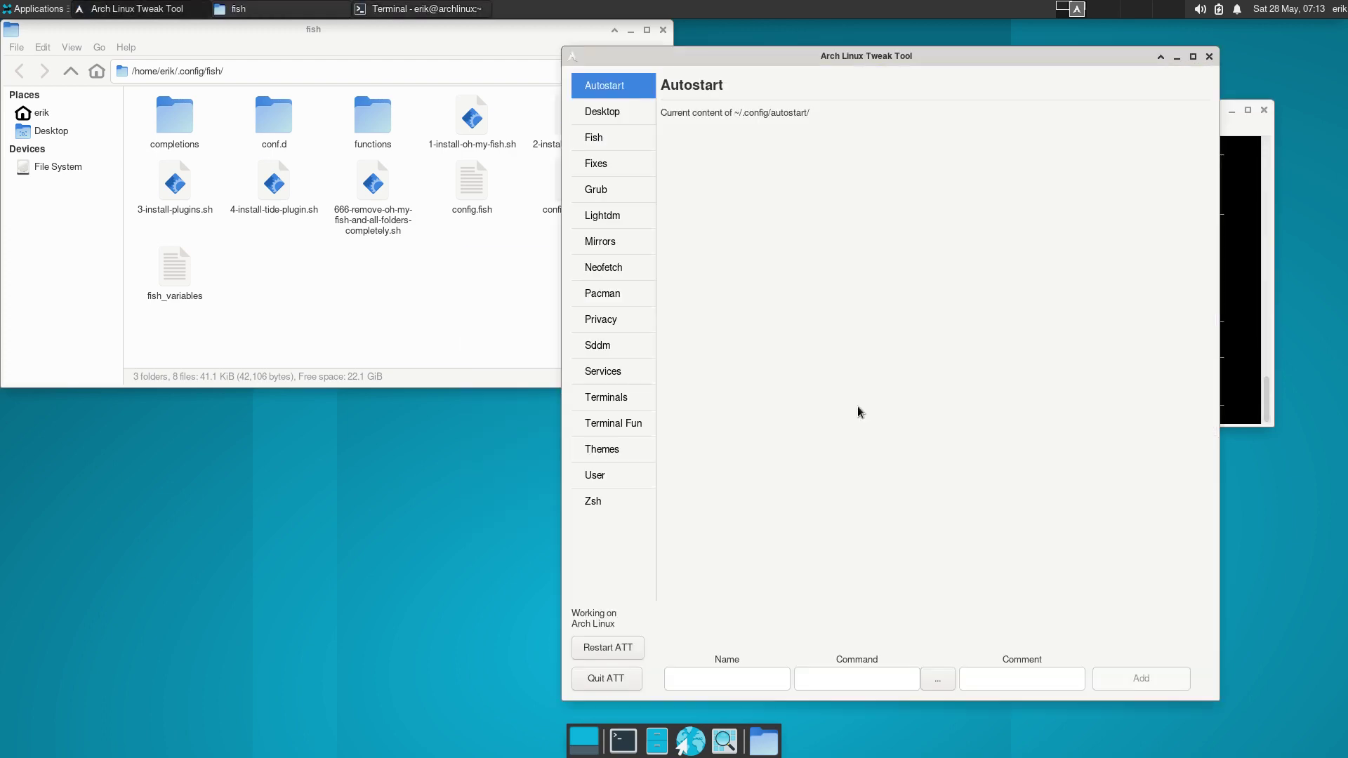
Step: Install the xfce desktop from the Tweak Tool's Desktop installer
left_click(622, 120)
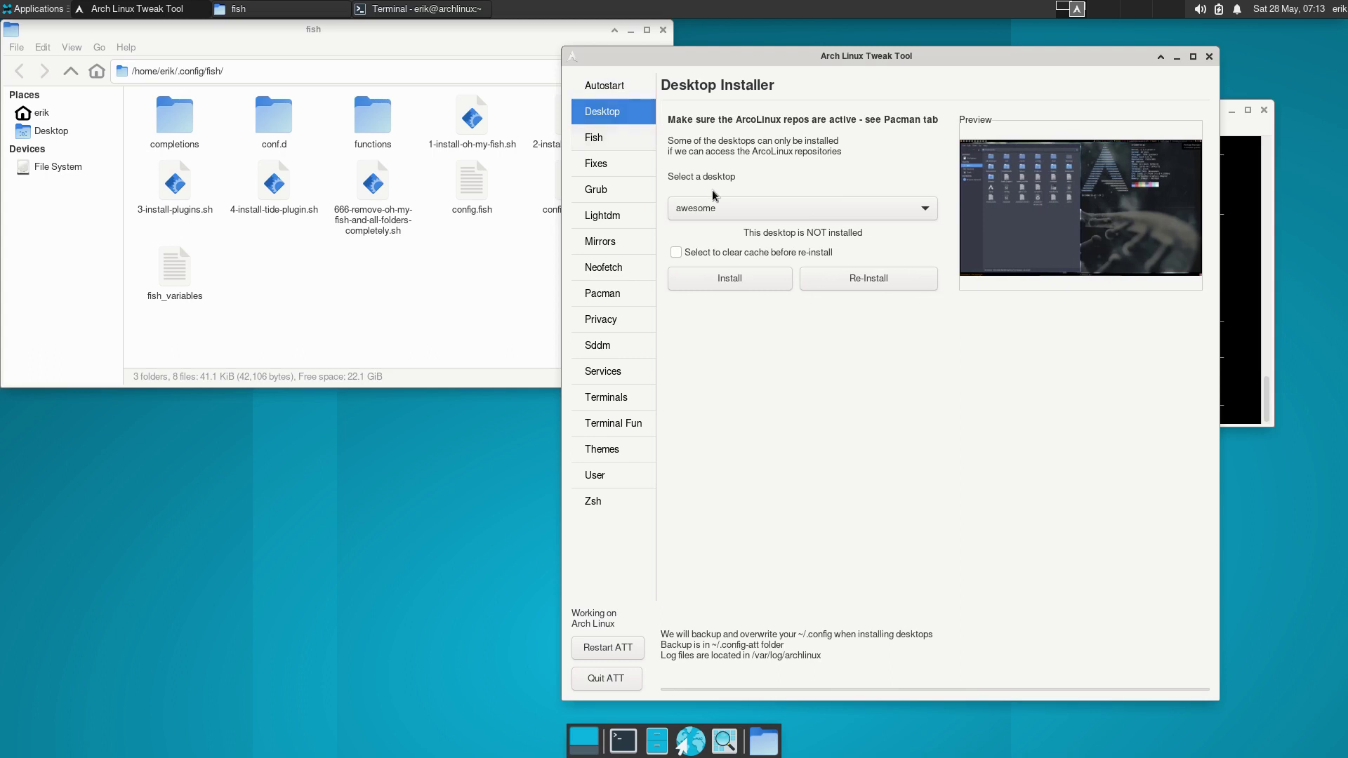
left_click(747, 209)
left_click(747, 211)
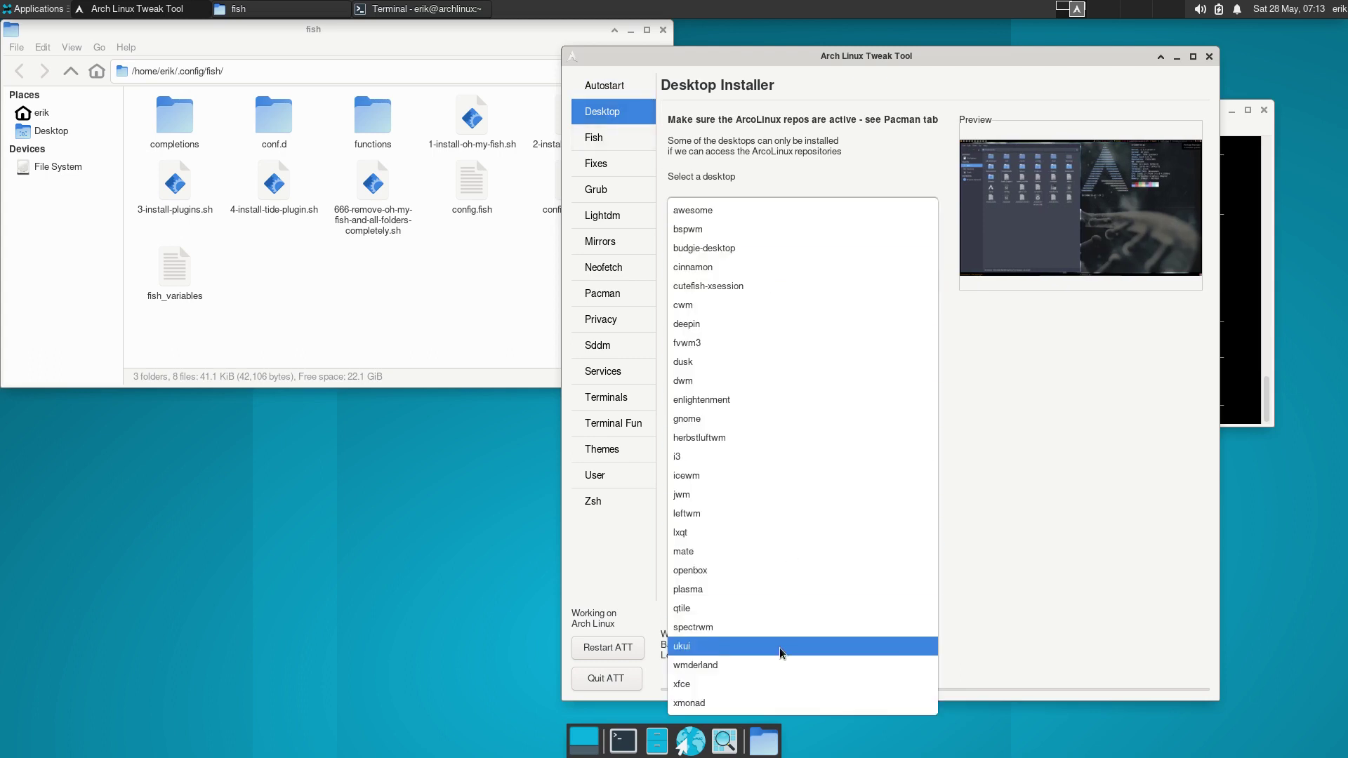
left_click(764, 684)
left_click(763, 286)
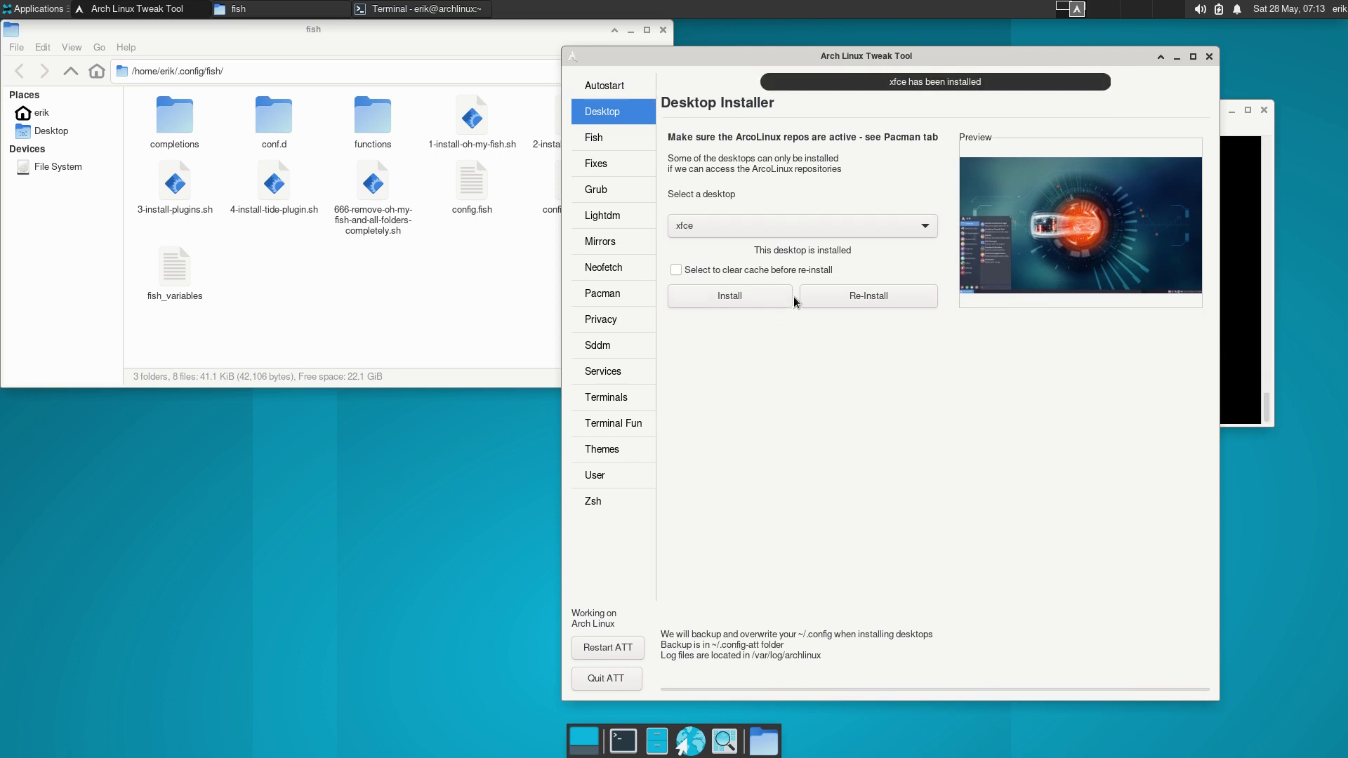
Step: Check the terminal install output, including the package line, confirming xfce is installed and up to date
left_click_drag(1093, 56, 675, 83)
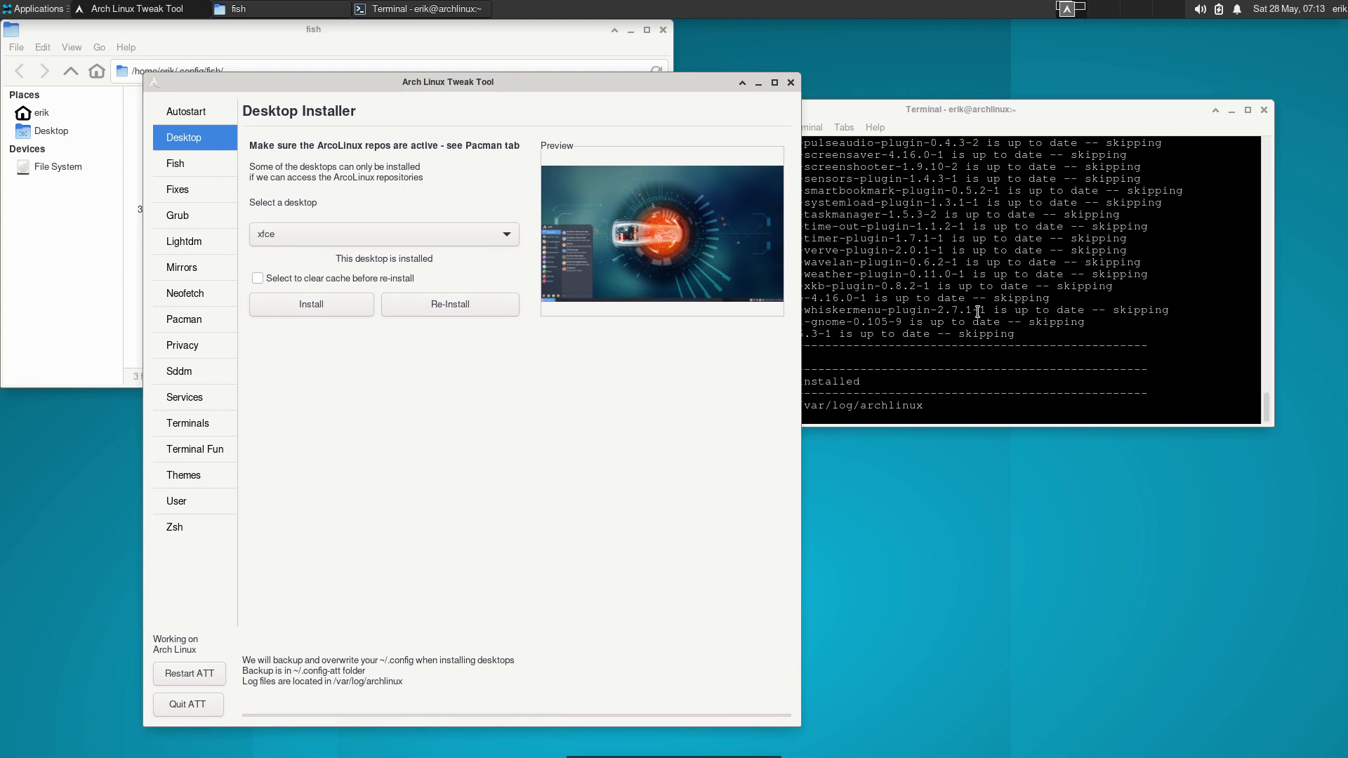
left_click(950, 311)
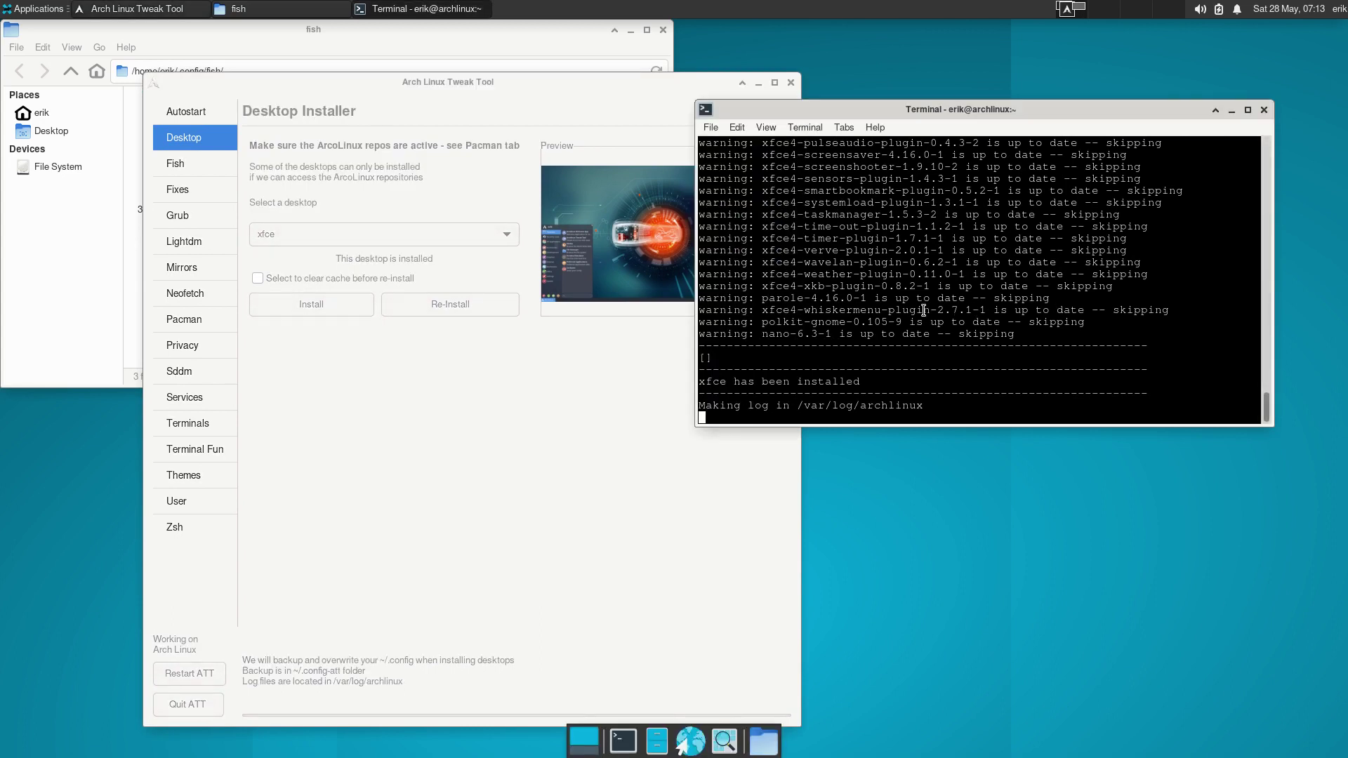
scroll(803, 315, "up", 3)
scroll(803, 316, "up", 3)
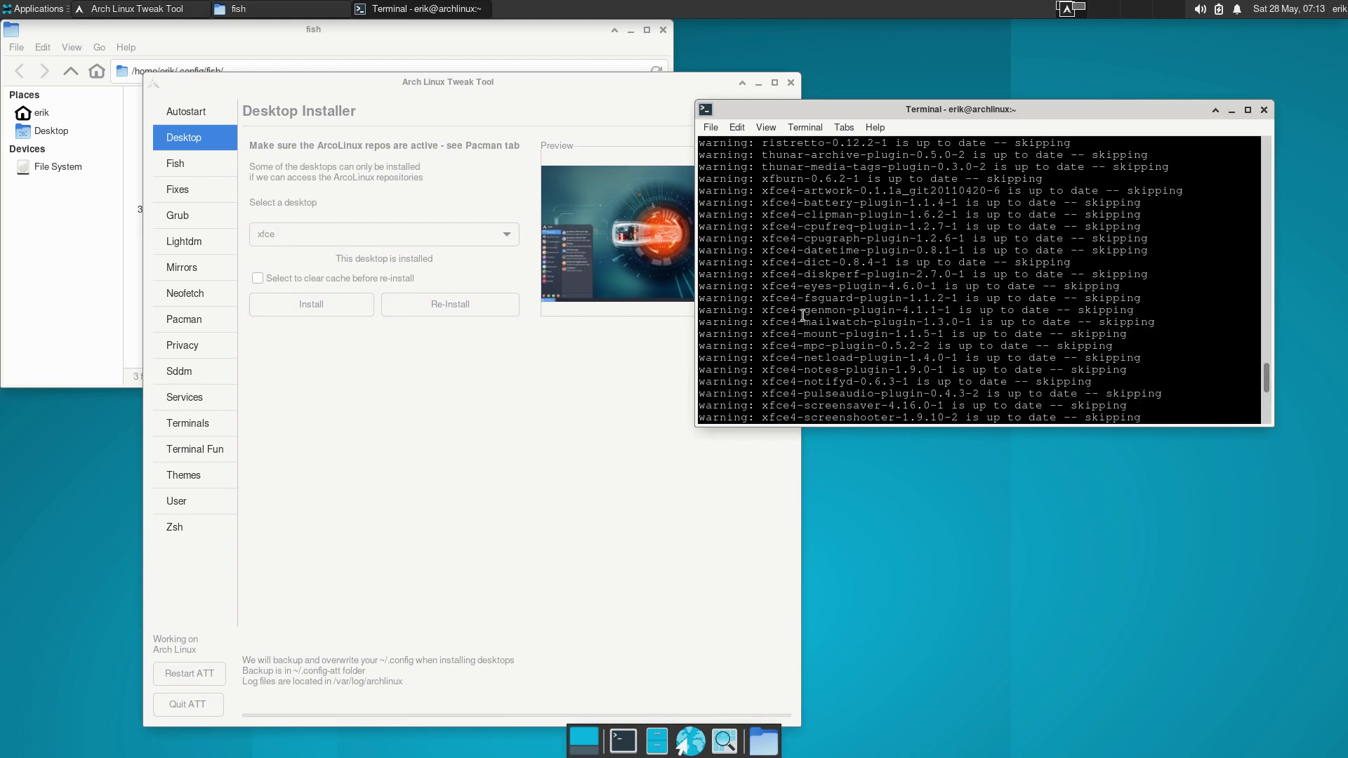
scroll(803, 316, "up", 3)
scroll(802, 315, "up", 2)
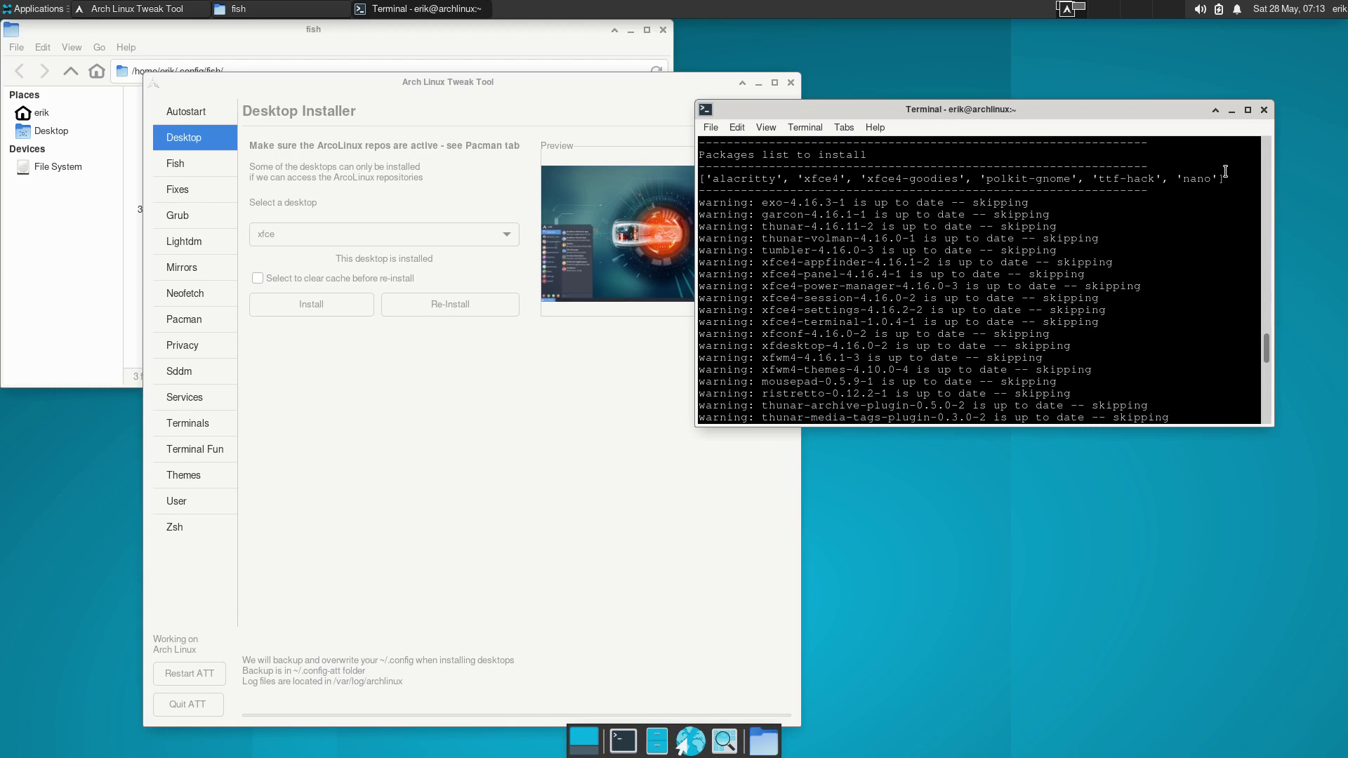
left_click_drag(1261, 179, 706, 180)
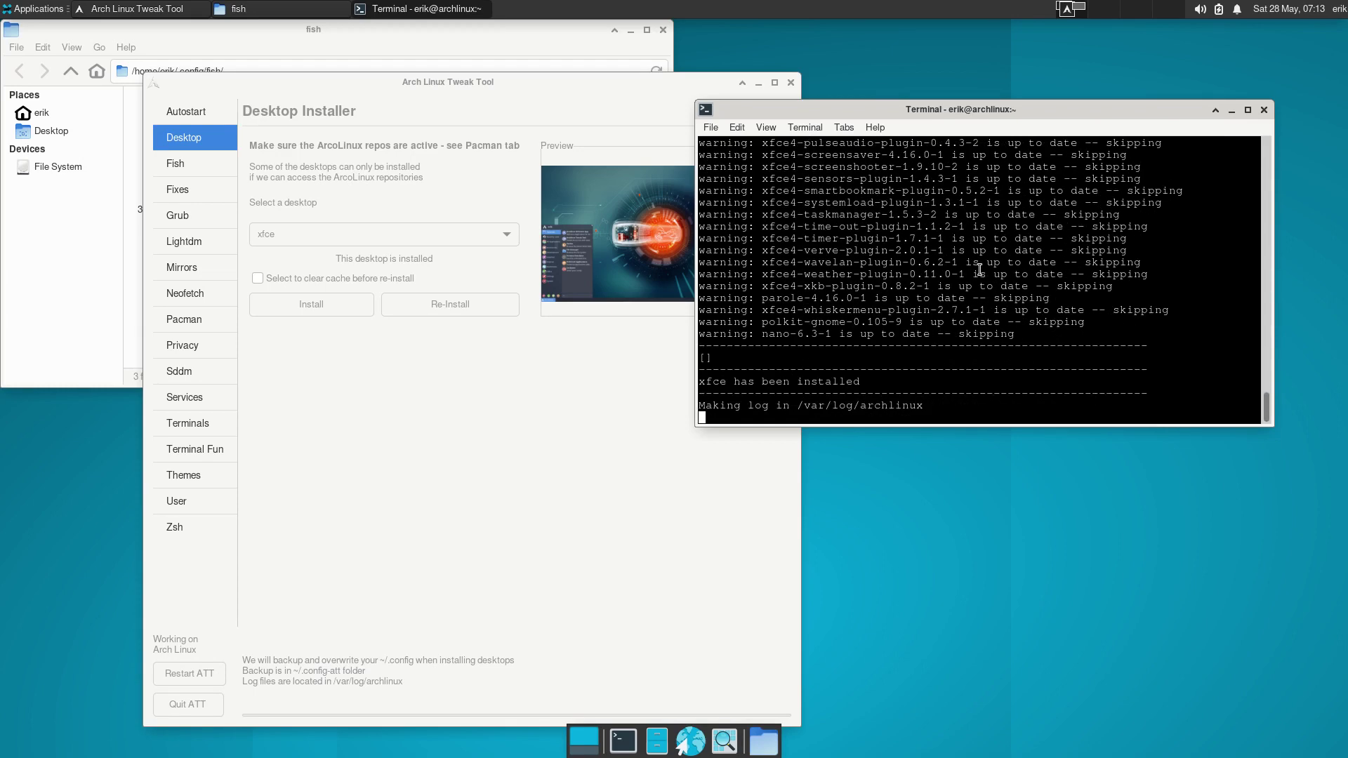
scroll(979, 270, "up", 5)
scroll(979, 269, "up", 5)
scroll(979, 270, "up", 5)
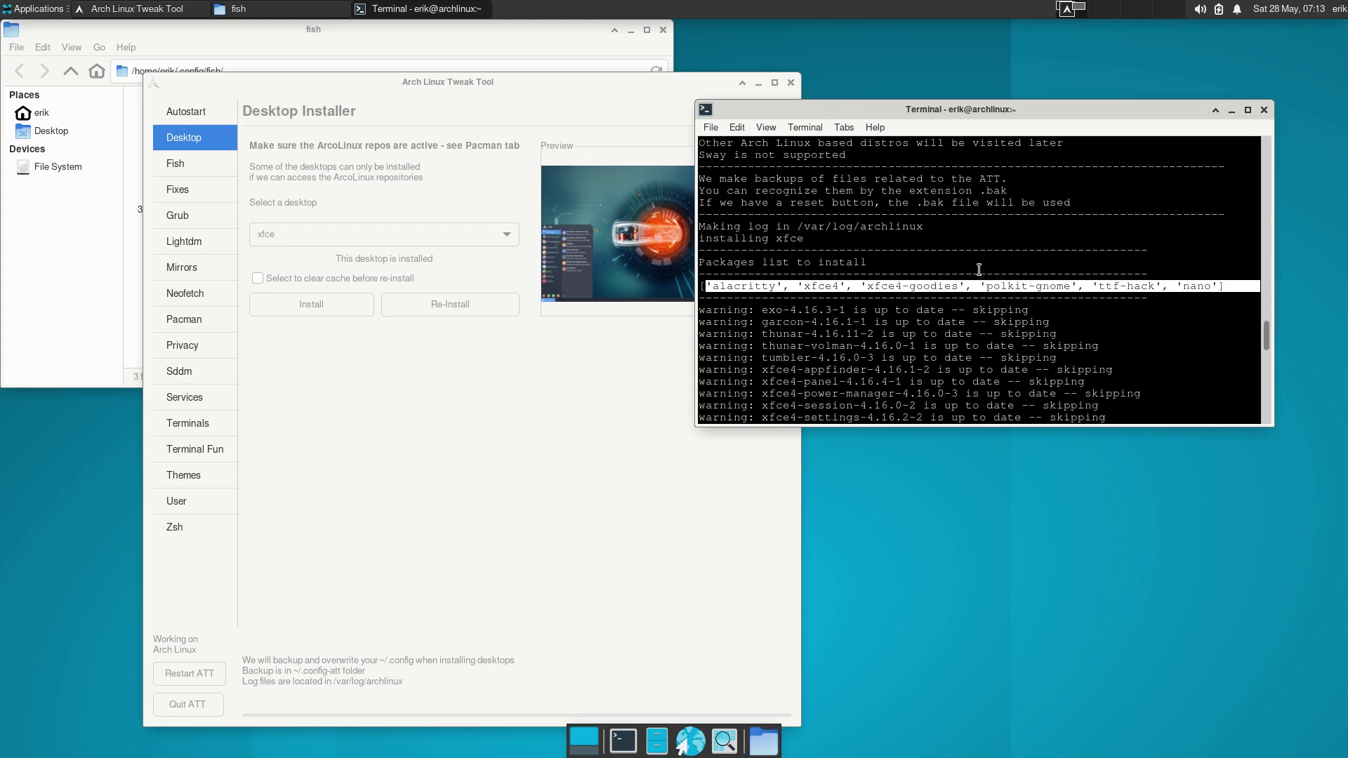
scroll(979, 270, "down", 4)
scroll(979, 270, "down", 6)
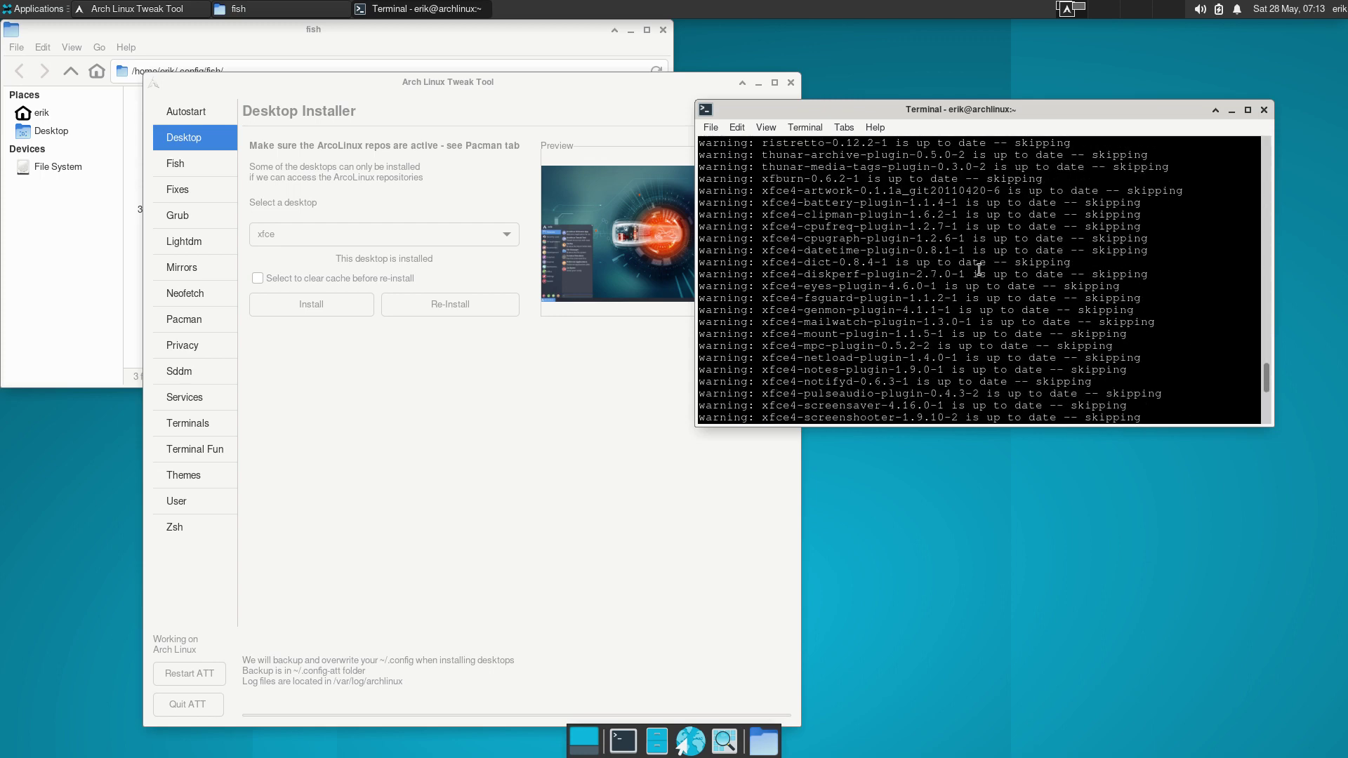
scroll(979, 270, "down", 6)
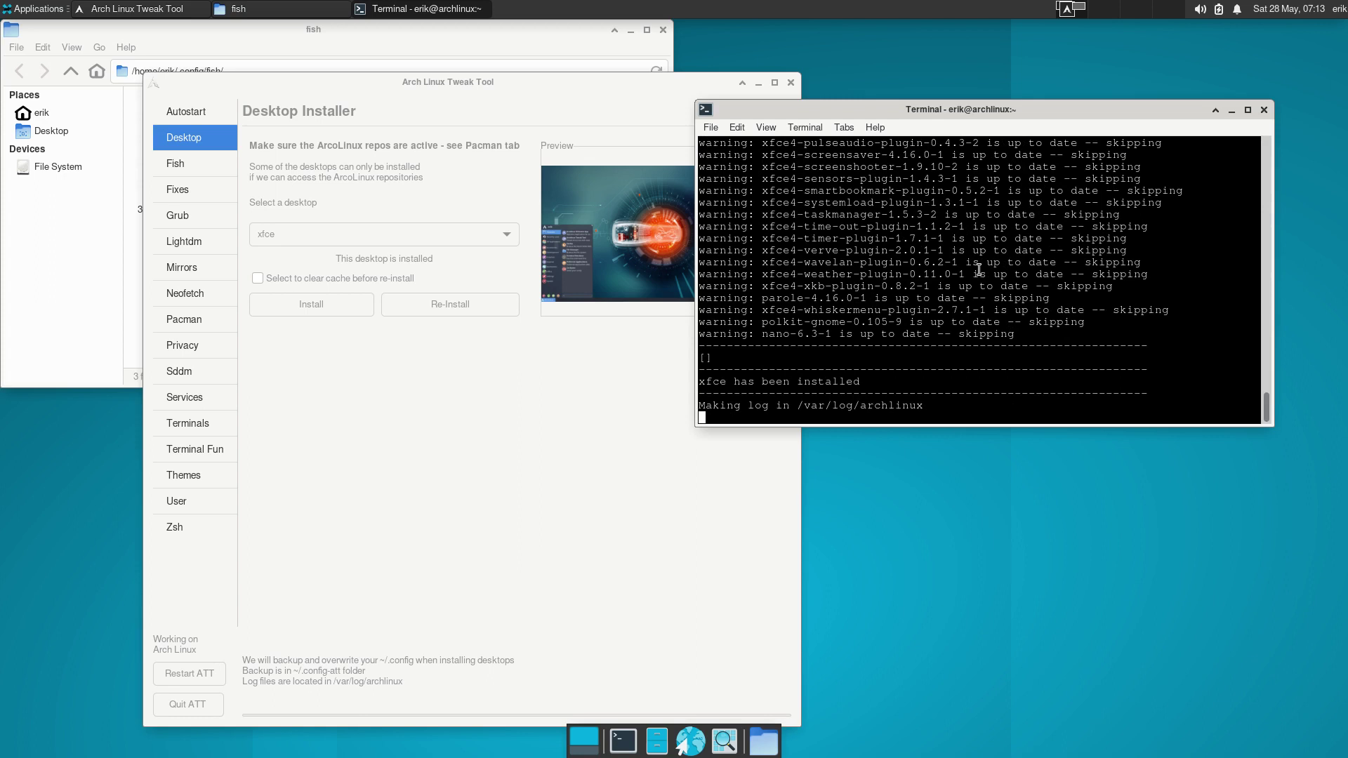
Step: Close the terminal with confirmation, then the Arch Linux Tweak Tool and the fish folder window
left_click(1264, 111)
left_click(1035, 335)
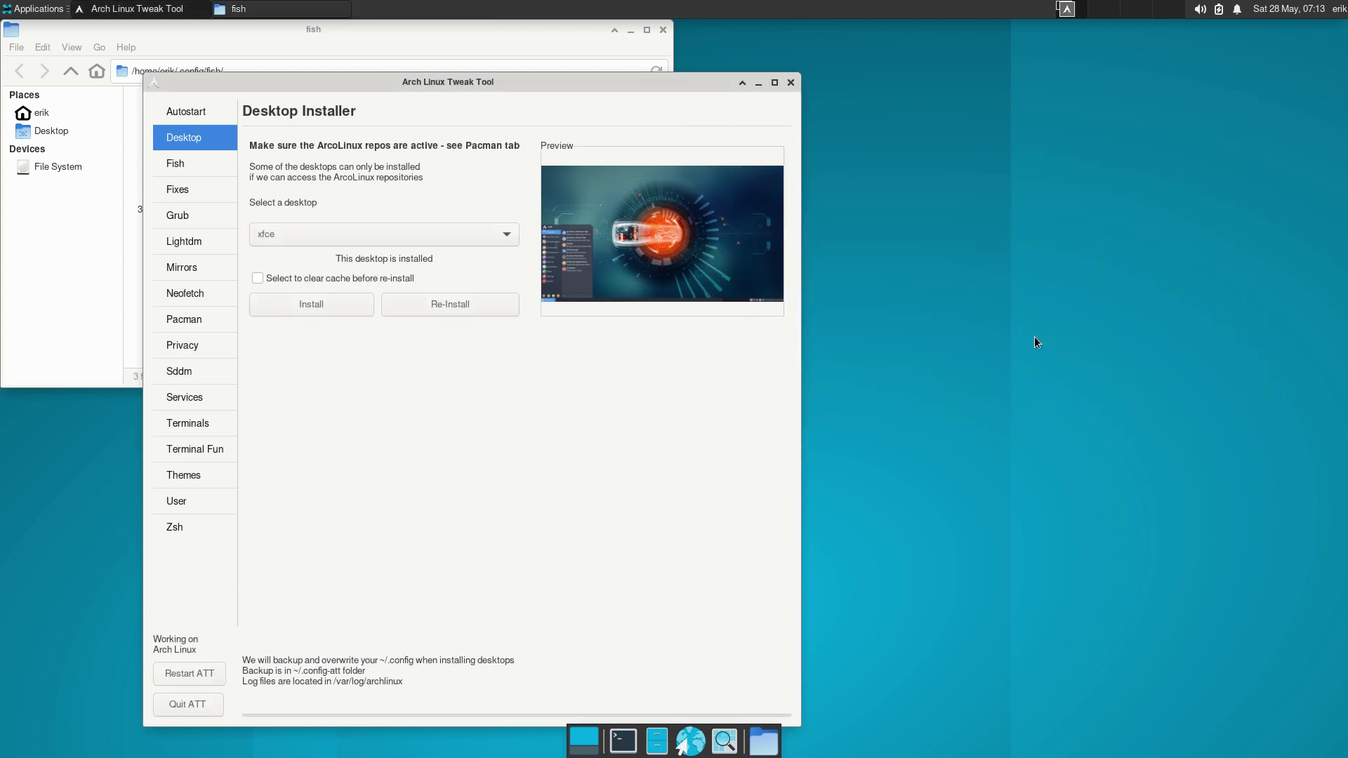
left_click(791, 82)
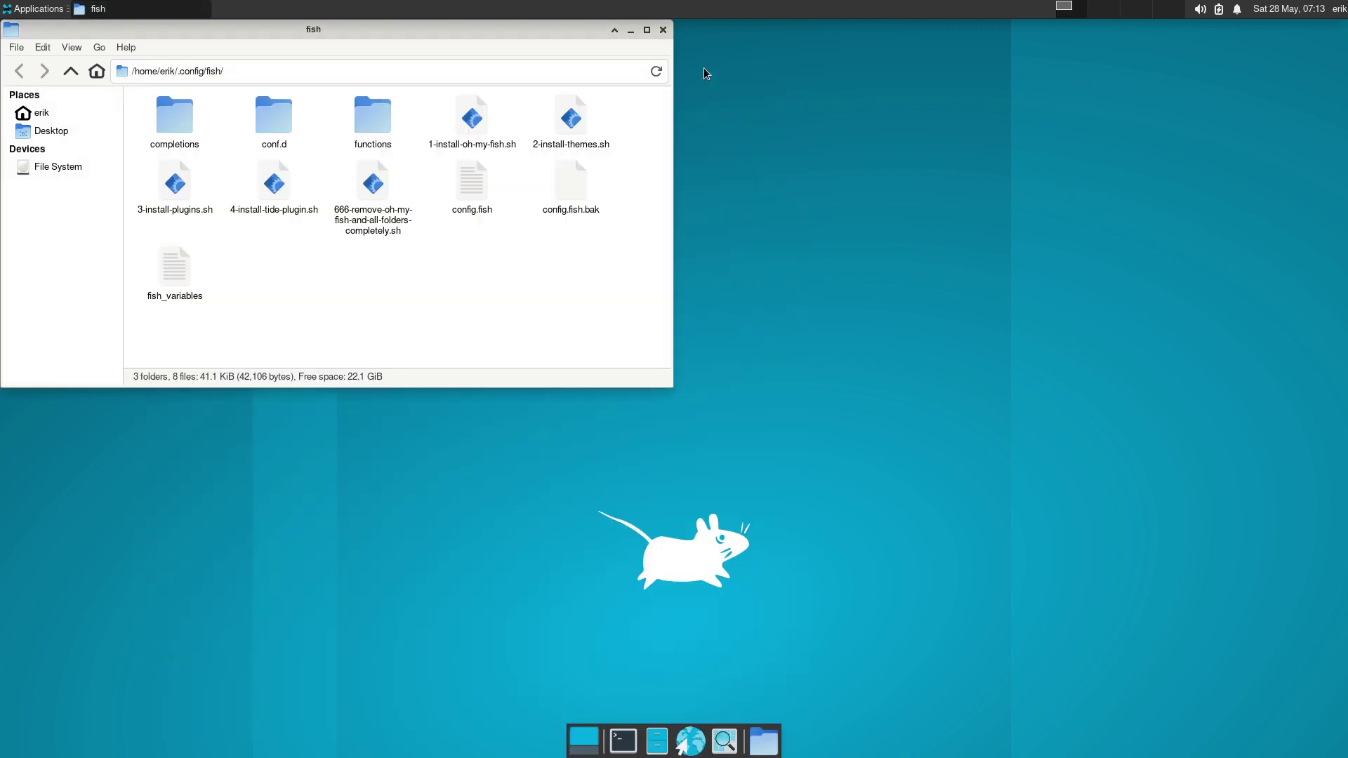
left_click(662, 32)
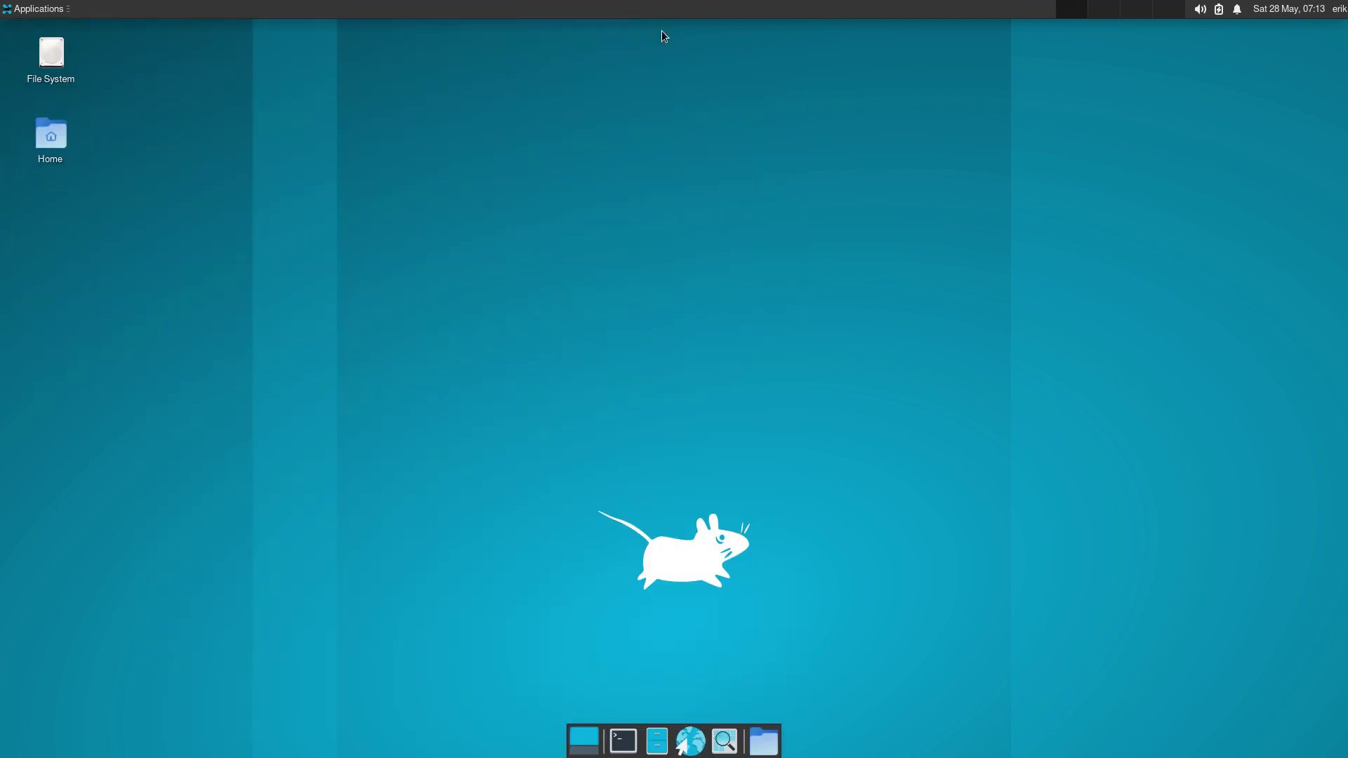